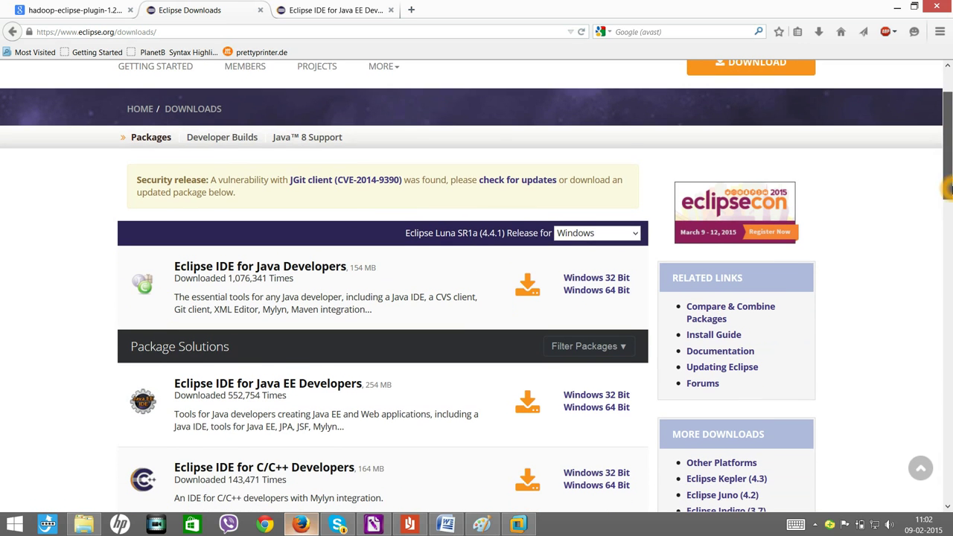
# Switch the Eclipse Luna SR1a release list to the Linux packages
pyautogui.click(635, 237)
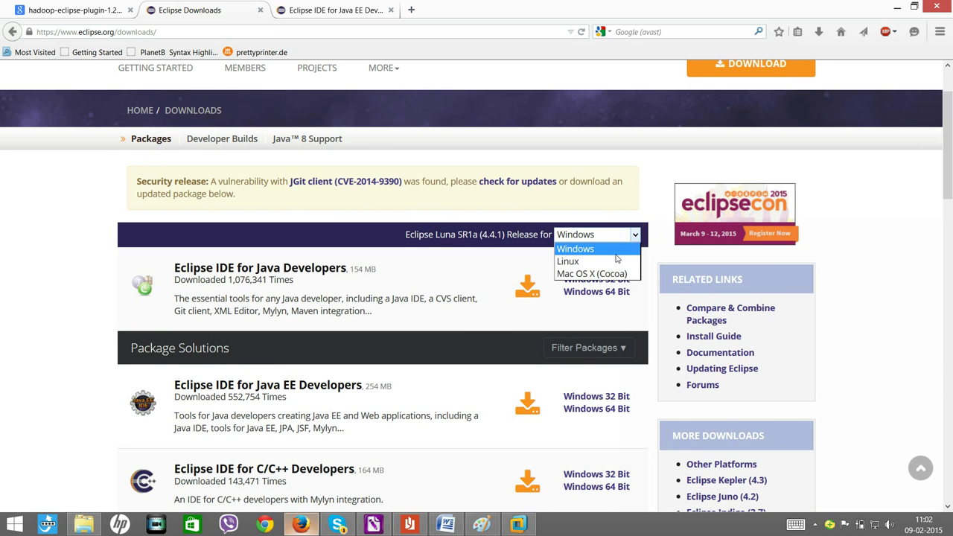
pyautogui.click(613, 261)
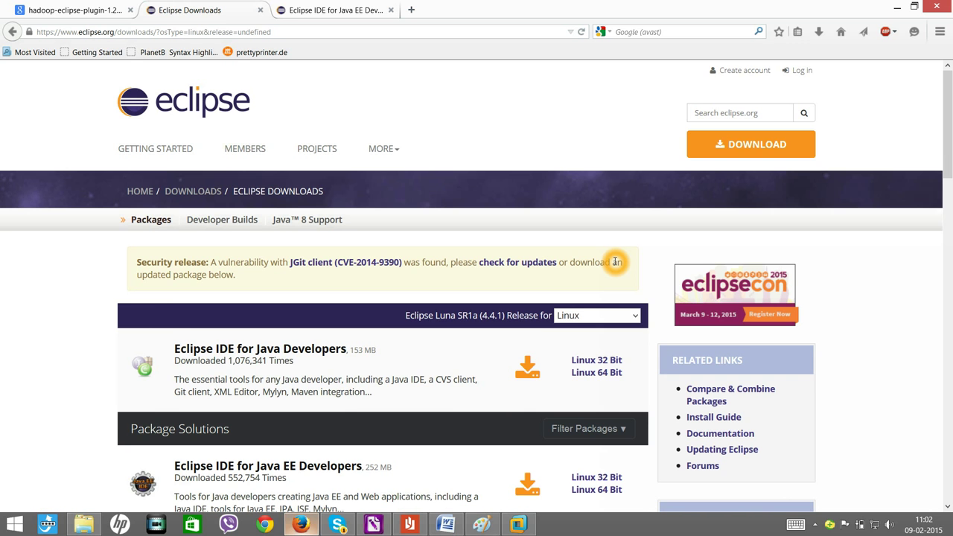
pyautogui.scroll(-3, 951, 127)
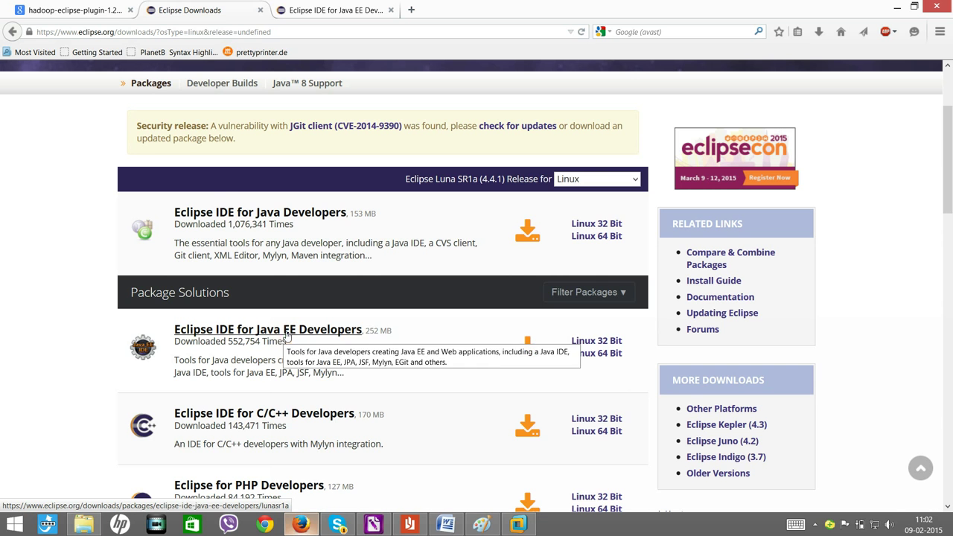
# Open the Linux 64 Bit download page for Eclipse IDE for Java EE Developers
pyautogui.click(261, 339)
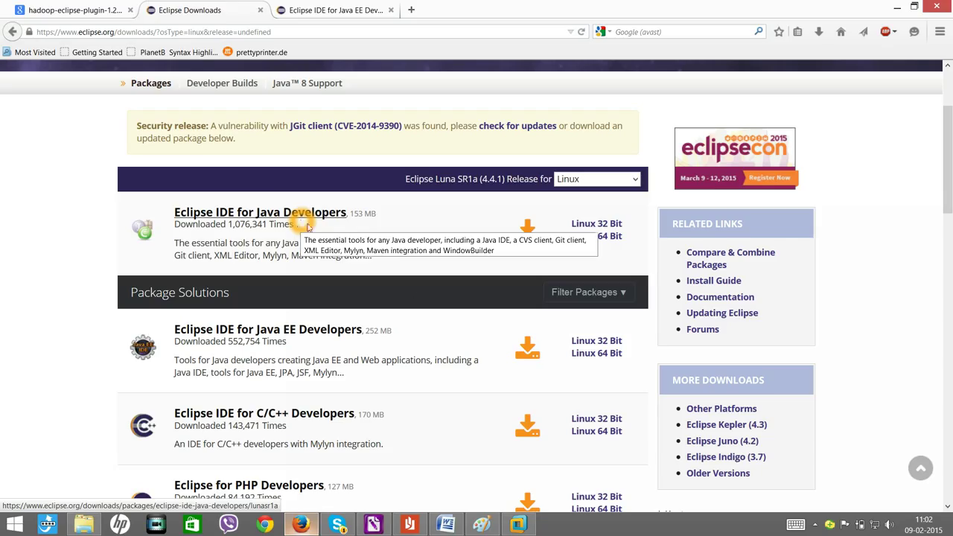
pyautogui.click(592, 359)
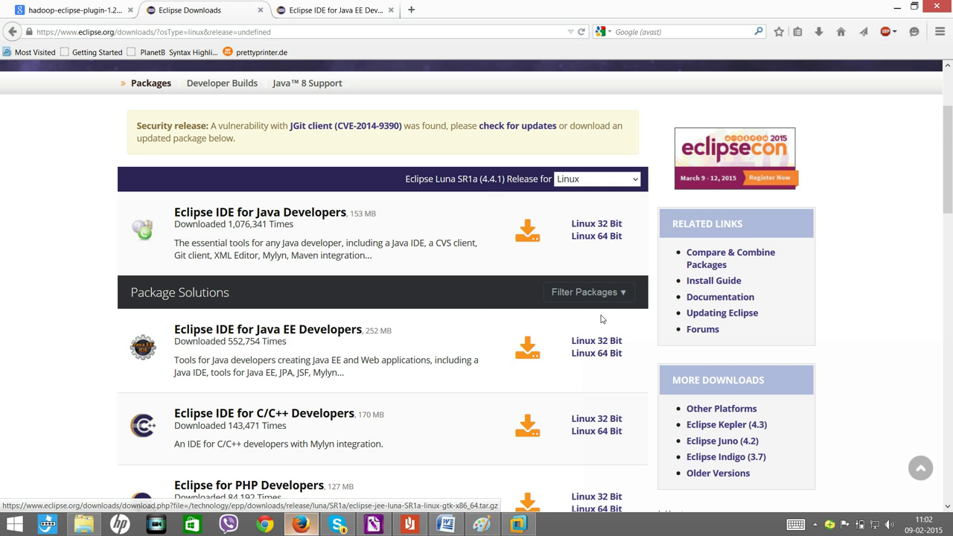
pyautogui.click(594, 342)
pyautogui.click(596, 344)
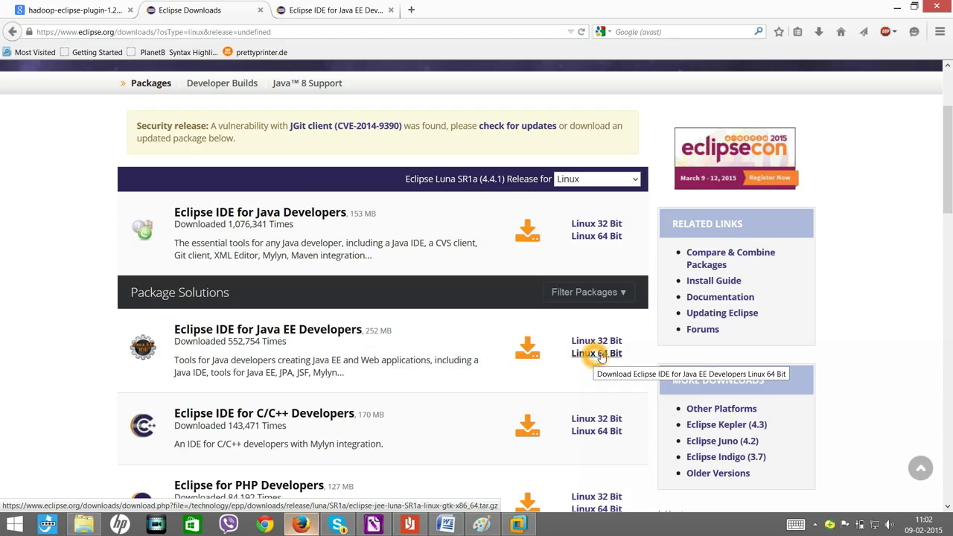
pyautogui.click(600, 356)
pyautogui.click(600, 356)
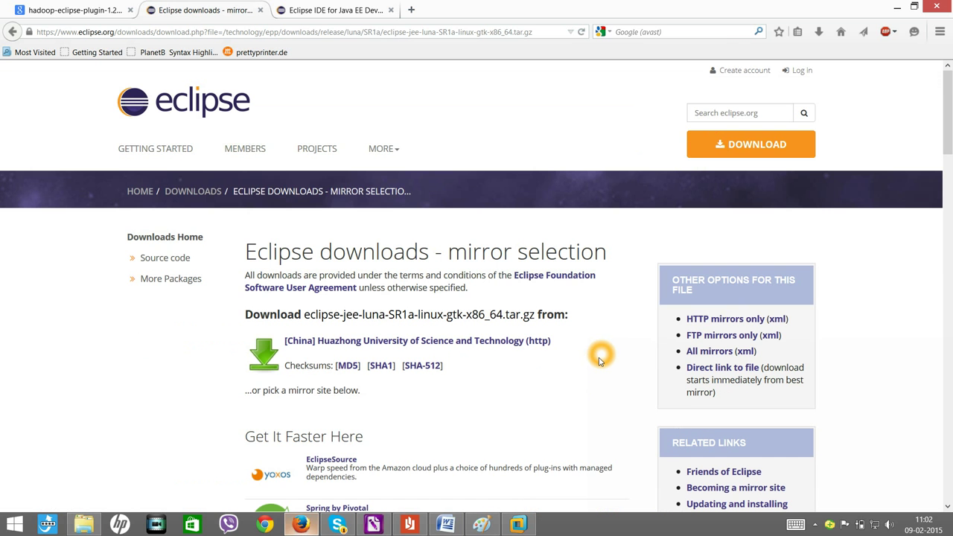
# Start downloading eclipse-jee-luna-SR1a-linux-gtk-x86_64.tar.gz from the suggested mirror and cancel the transfer
pyautogui.click(317, 393)
pyautogui.click(265, 356)
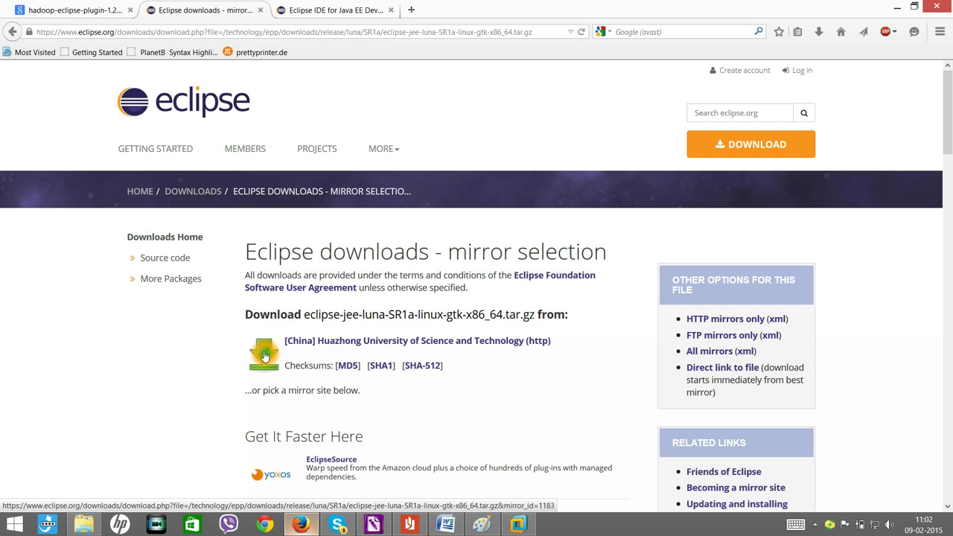
pyautogui.click(265, 356)
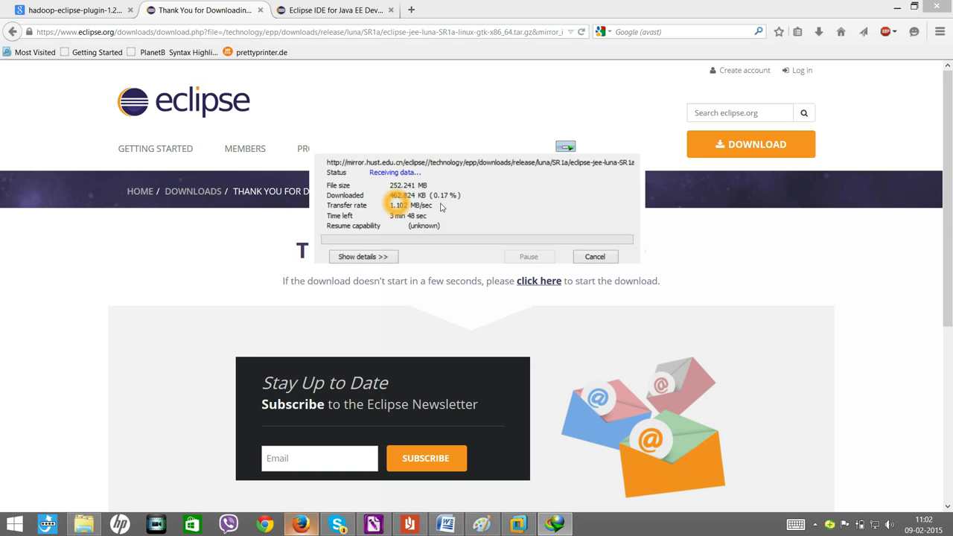
pyautogui.click(590, 257)
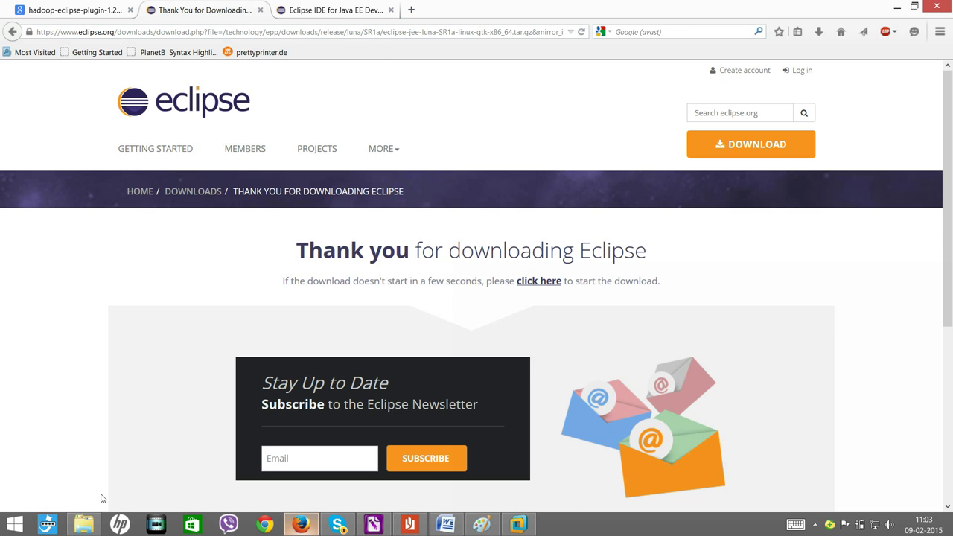
# Switch to File Explorer, open sharedDrive\Hadoop Software on the Hadoop (F:) drive and select the eclipse-jee-luna-SR1a-linux-gtk-x86_64 archive
pyautogui.click(85, 525)
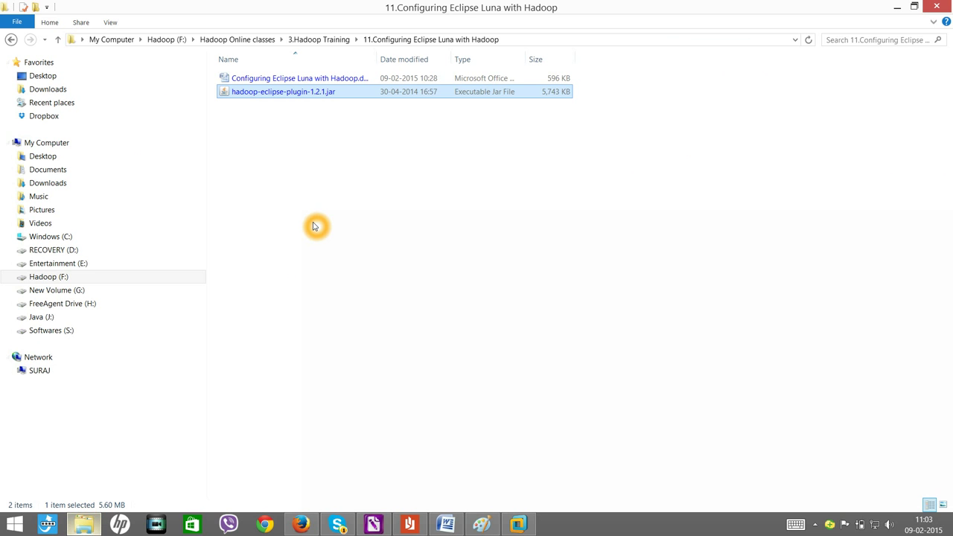
pyautogui.click(404, 262)
pyautogui.press('super+e')
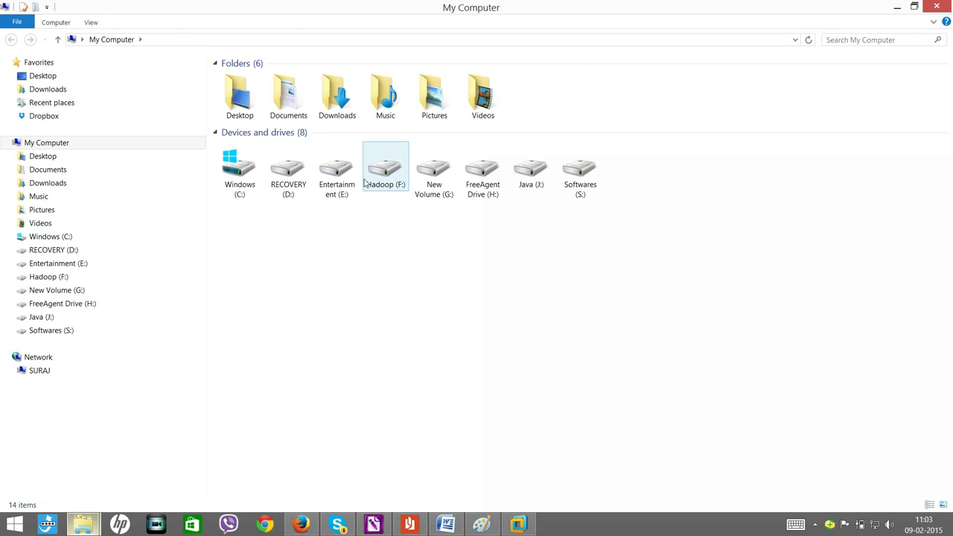
pyautogui.doubleClick(387, 176)
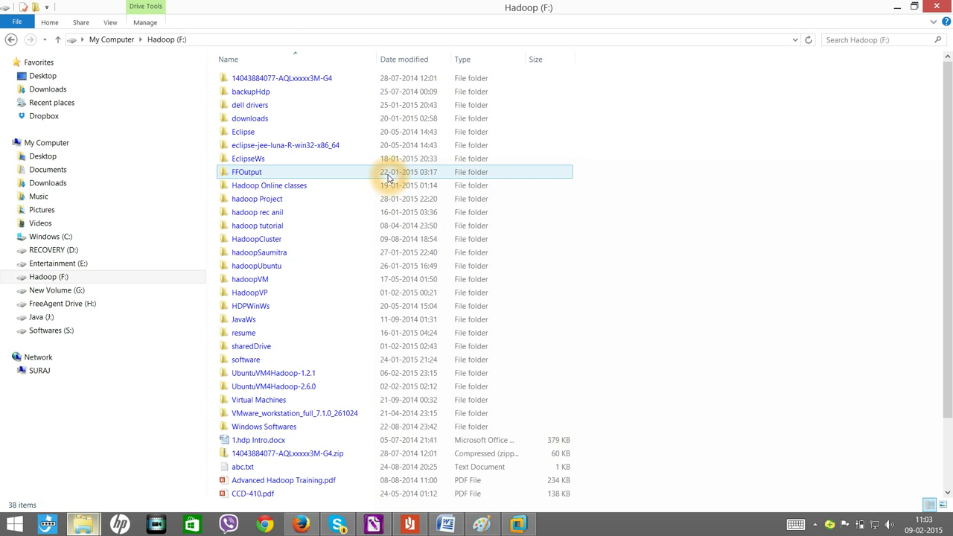
pyautogui.doubleClick(272, 348)
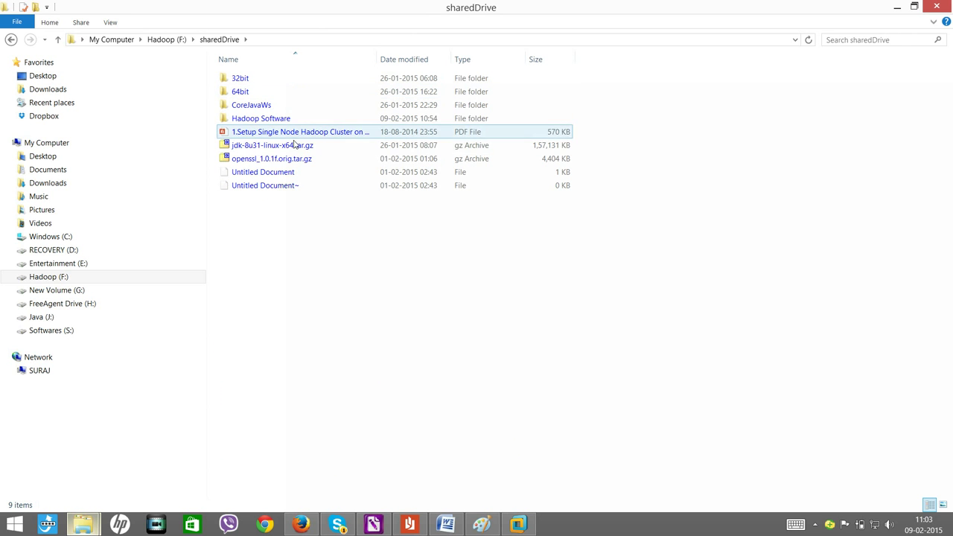
pyautogui.doubleClick(272, 118)
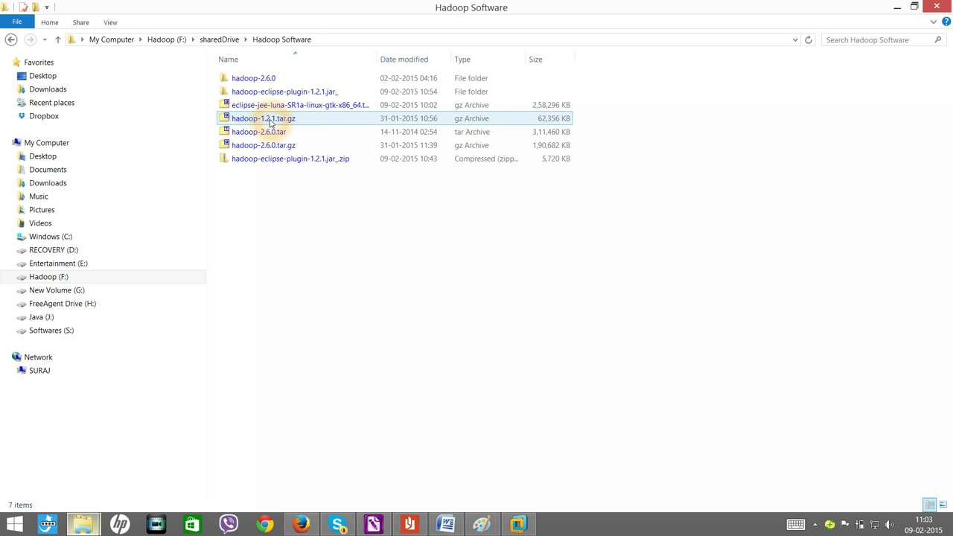
pyautogui.click(323, 109)
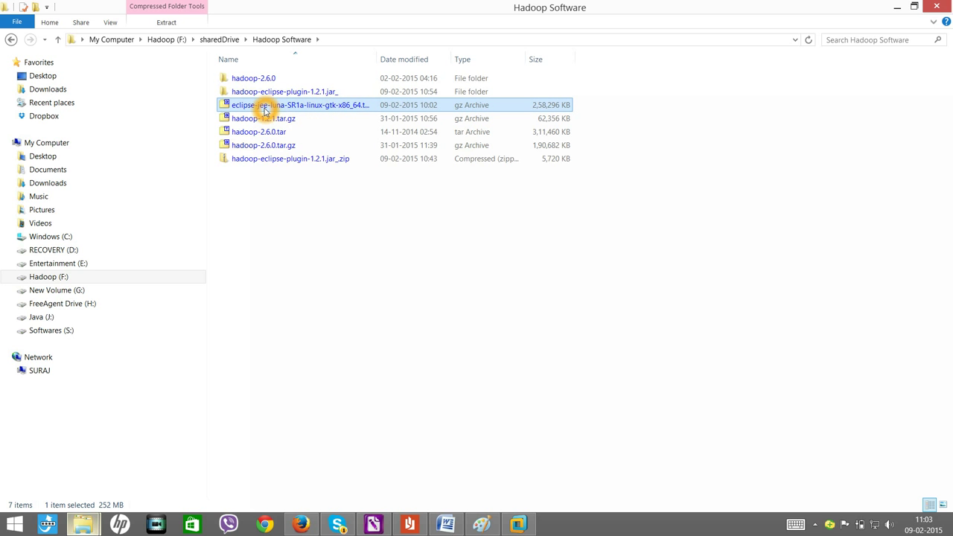
pyautogui.click(349, 109)
pyautogui.click(350, 111)
pyautogui.click(359, 111)
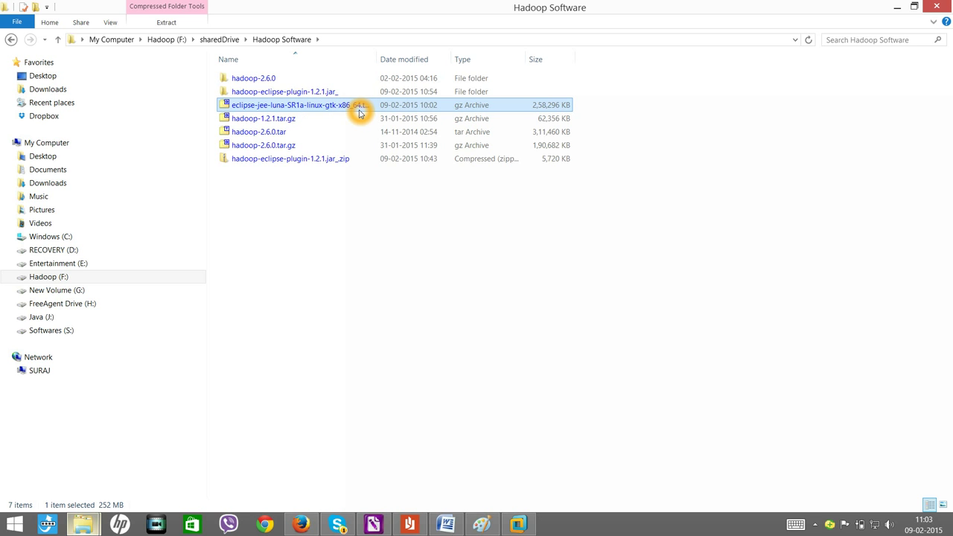
pyautogui.click(349, 109)
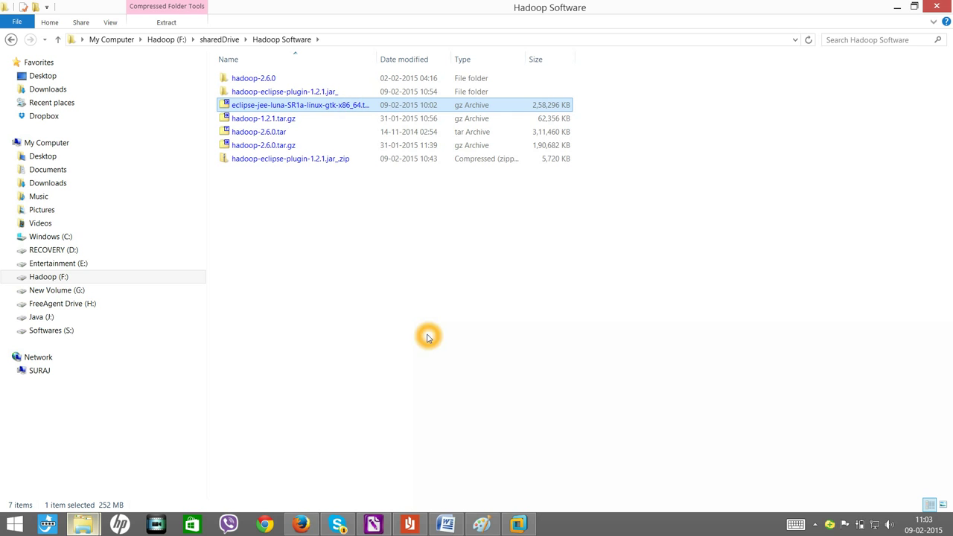
# Switch to VMware Workstation and open /mnt/hgfs/sharedDrive/Hadoop Software in the Ubuntu virtual machine's file manager
pyautogui.click(519, 524)
pyautogui.click(520, 524)
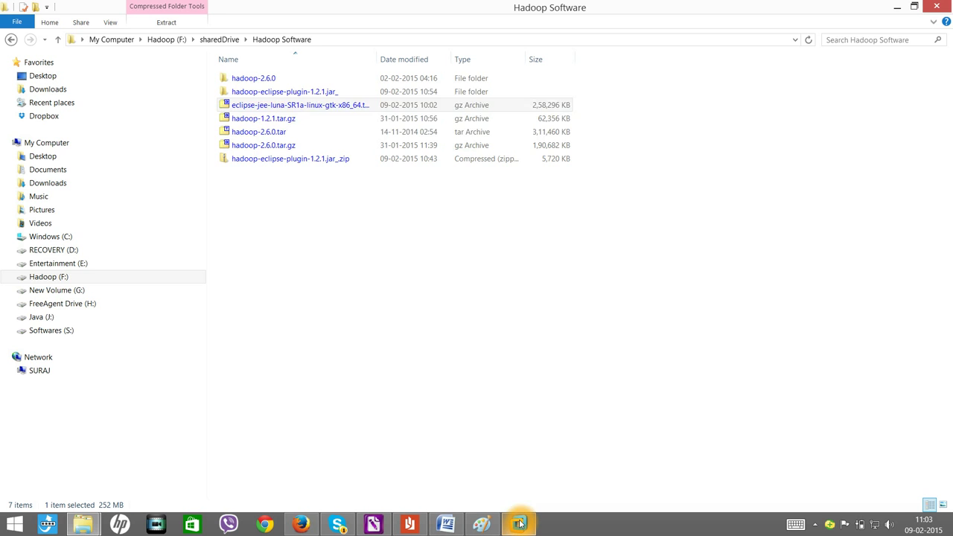
pyautogui.click(280, 109)
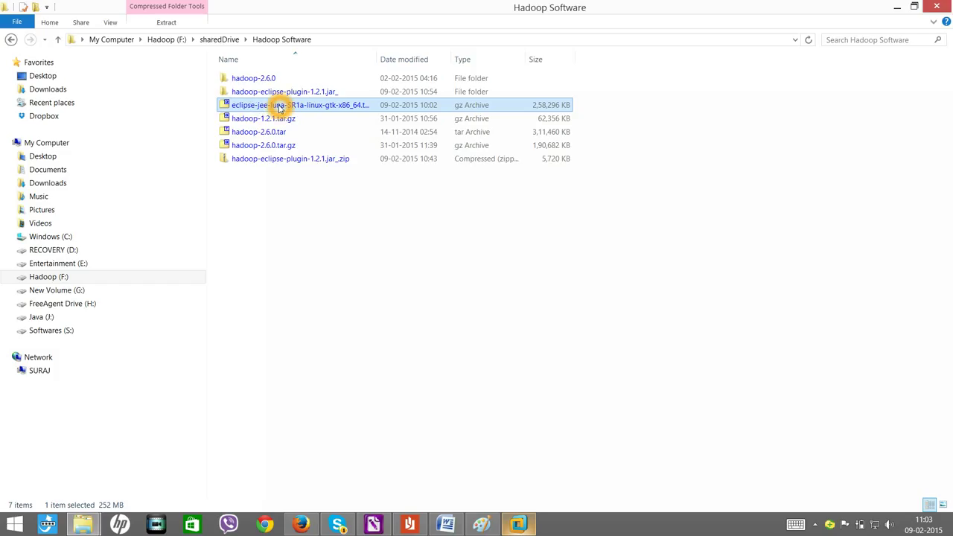
pyautogui.click(519, 524)
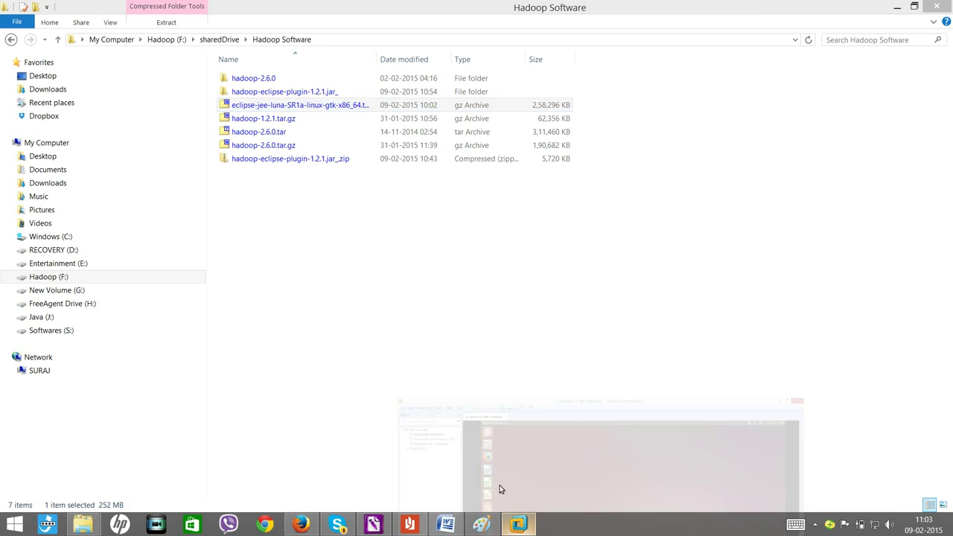
pyautogui.click(218, 109)
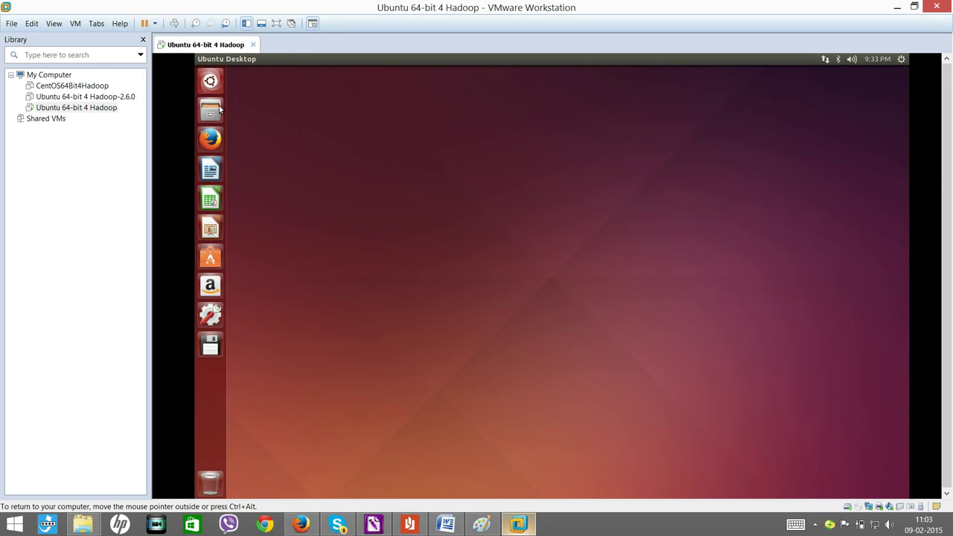
pyautogui.click(270, 262)
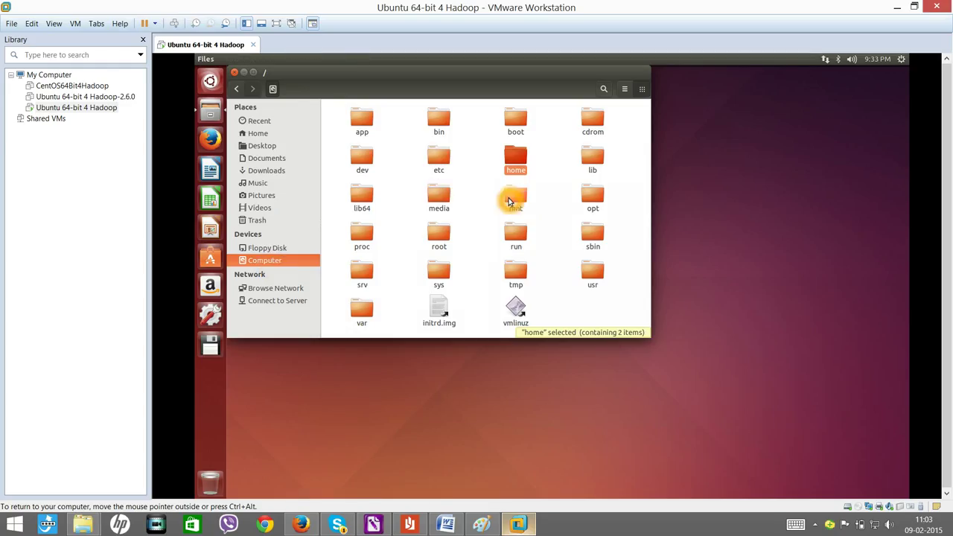
pyautogui.doubleClick(512, 199)
pyautogui.doubleClick(362, 121)
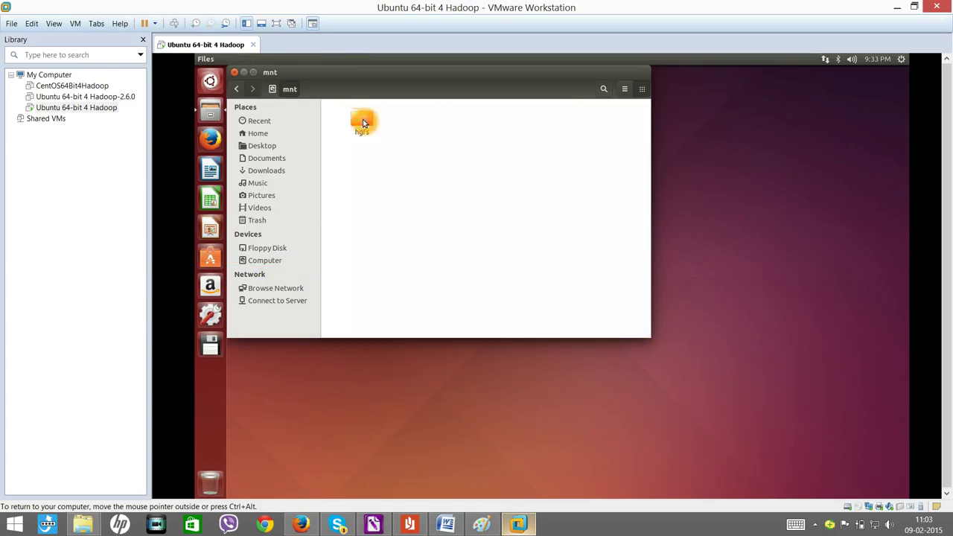
pyautogui.doubleClick(363, 122)
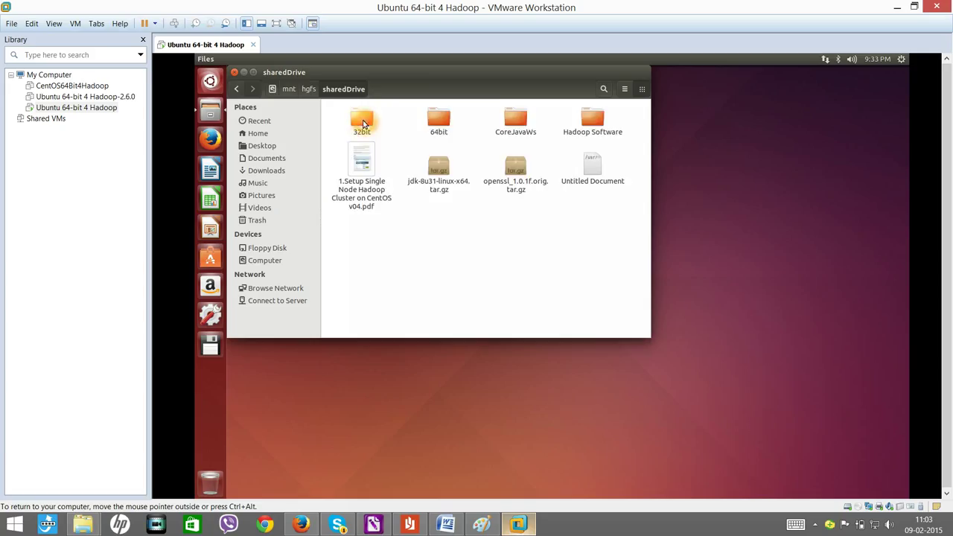
pyautogui.doubleClick(590, 123)
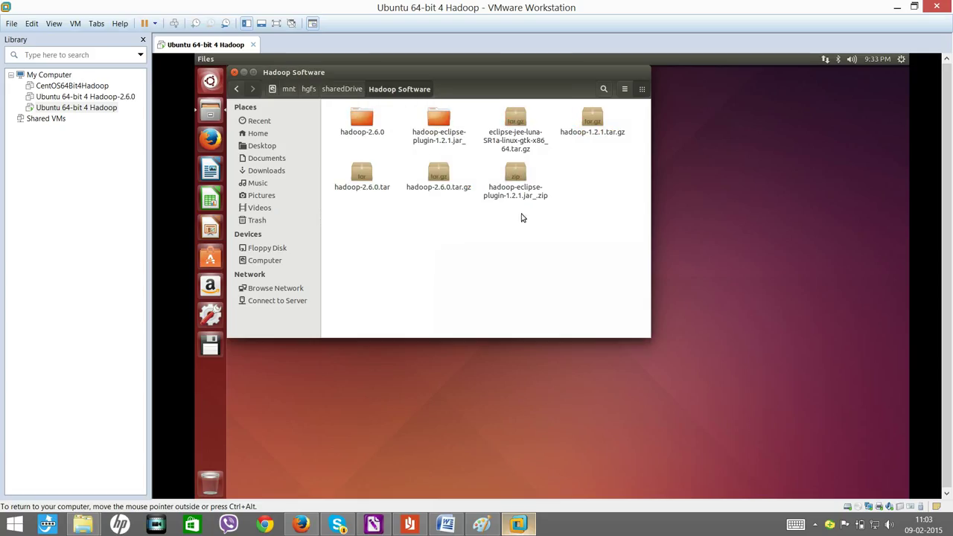
# Copy eclipse-jee-luna-SR1a-linux-gtk-x86_64.tar.gz from the shared Hadoop Software folder into the Ubuntu Home folder
pyautogui.click(516, 146)
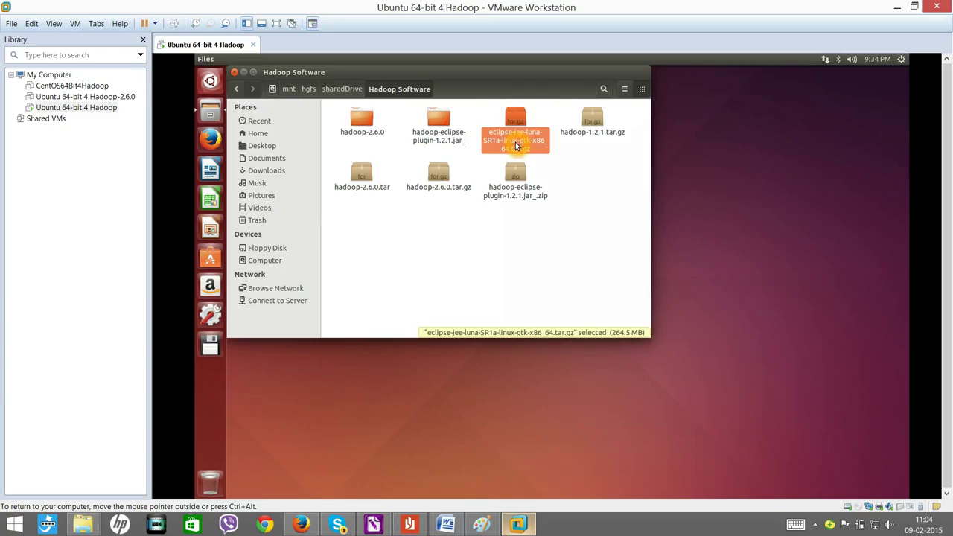
pyautogui.rightClick(515, 135)
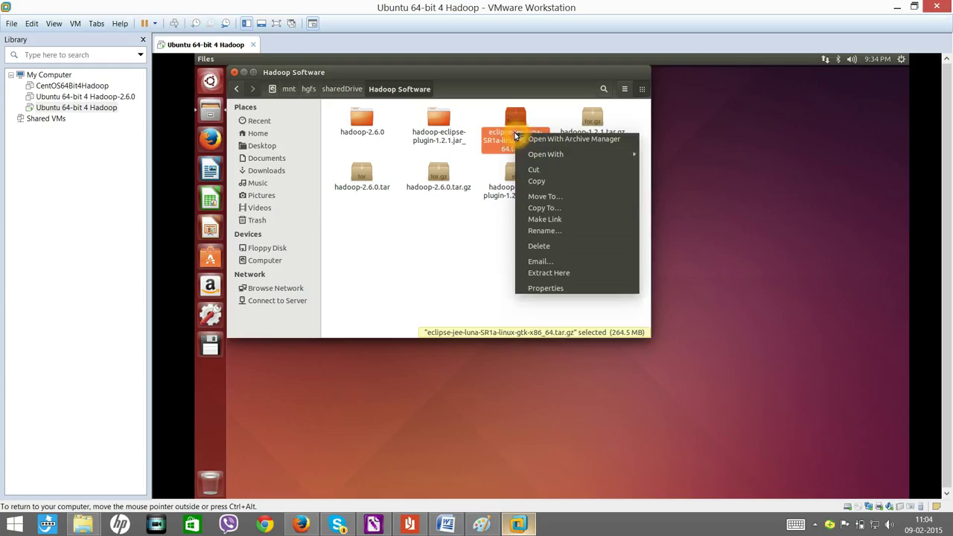
pyautogui.click(537, 184)
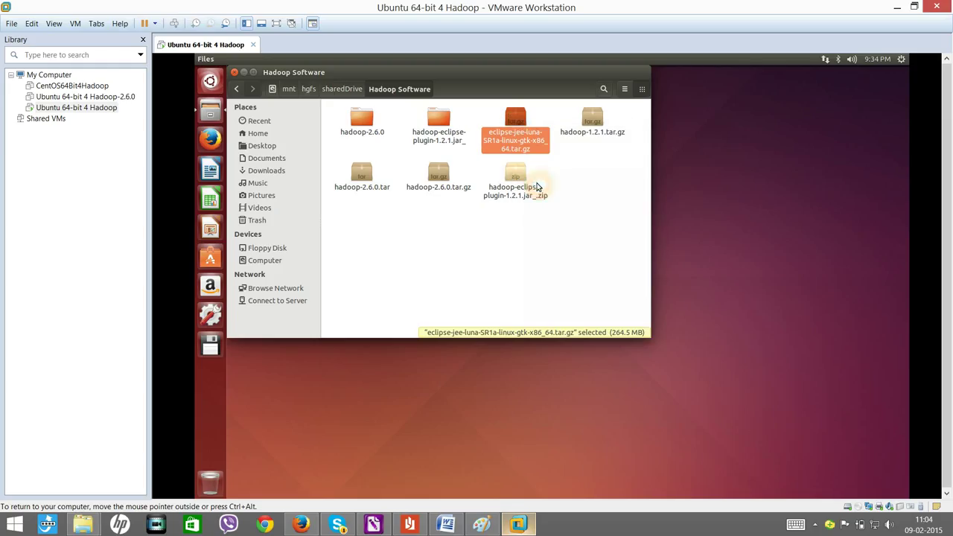
pyautogui.click(268, 260)
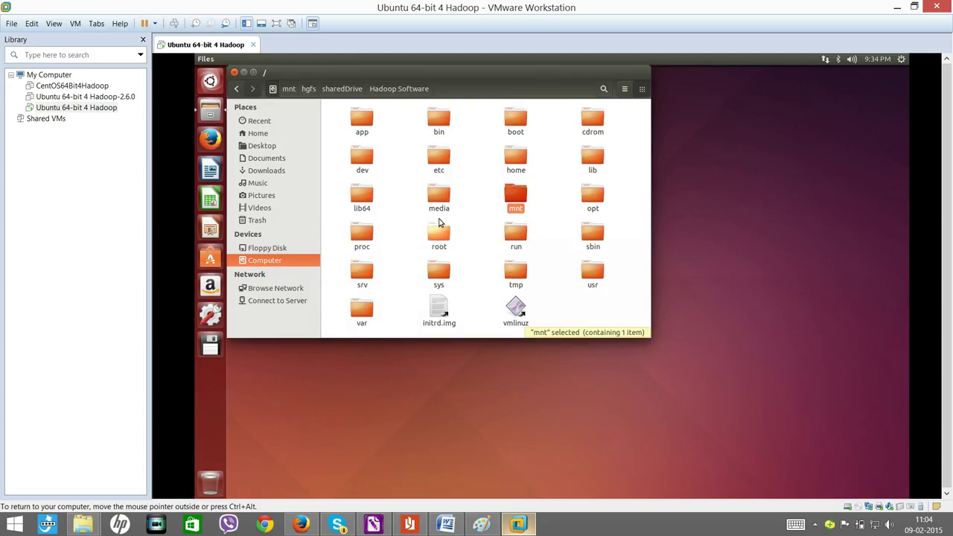
pyautogui.doubleClick(517, 163)
pyautogui.doubleClick(362, 119)
pyautogui.rightClick(479, 286)
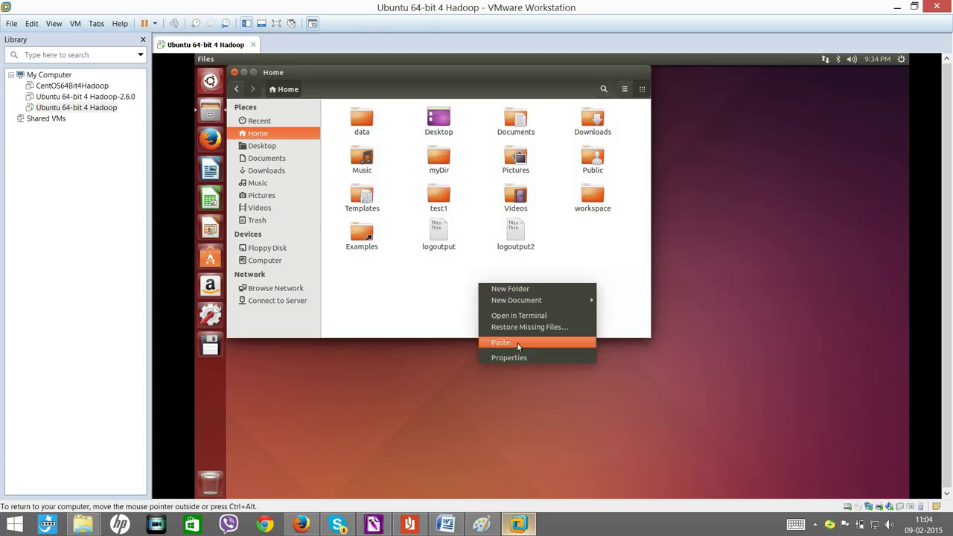
pyautogui.click(519, 343)
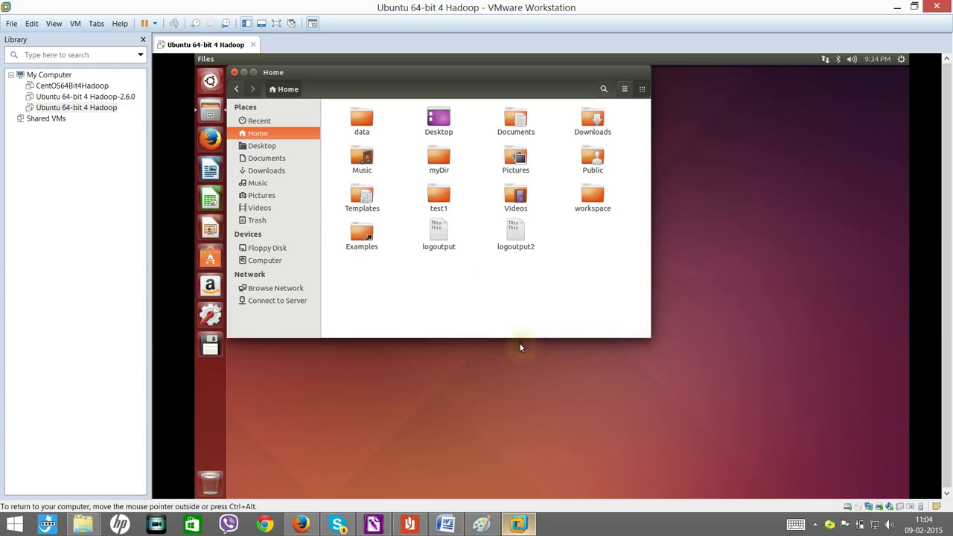
pyautogui.click(483, 297)
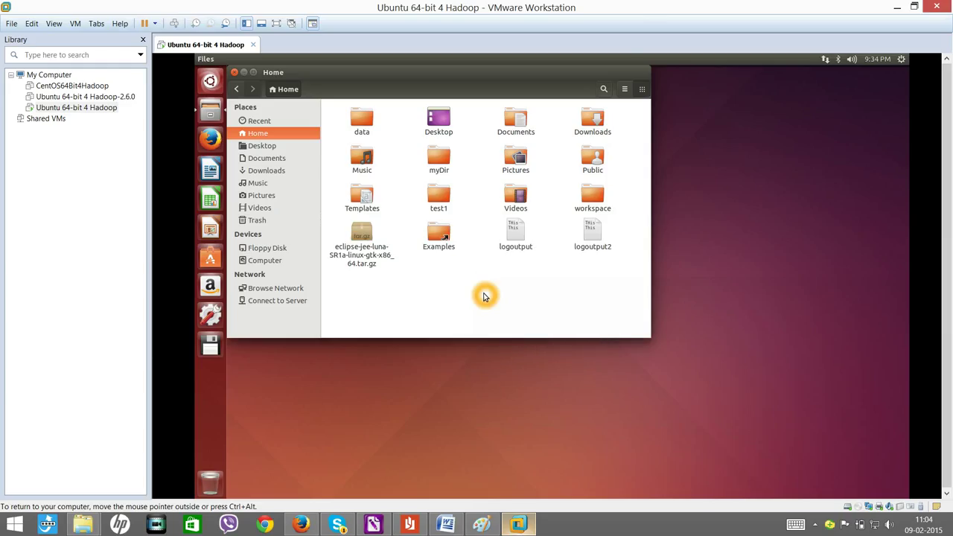
# Return to the Windows Hadoop Software folder in File Explorer and select the eclipse-jee-luna archive
pyautogui.click(897, 8)
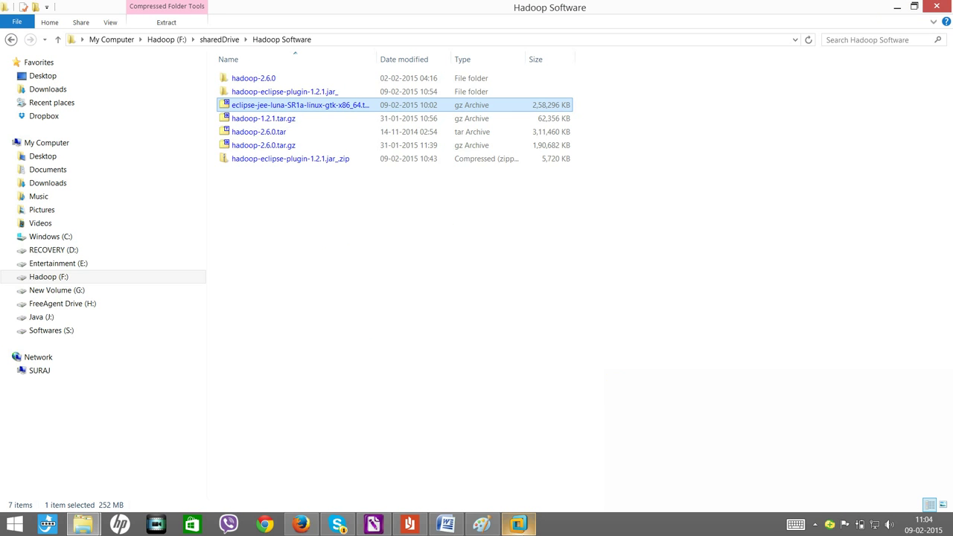
pyautogui.click(426, 450)
pyautogui.click(354, 207)
pyautogui.click(333, 106)
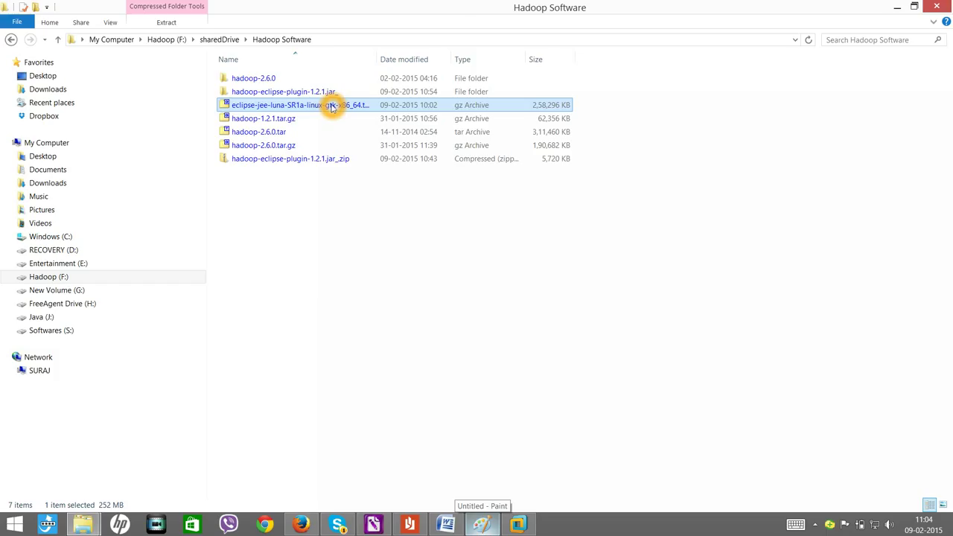
# Copy the eclipse-jee-luna archive from the Windows Hadoop Software folder onto the Ubuntu desktop in VMware Workstation and close the Home window
pyautogui.click(384, 326)
pyautogui.moveTo(350, 105); pyautogui.dragTo(496, 301)
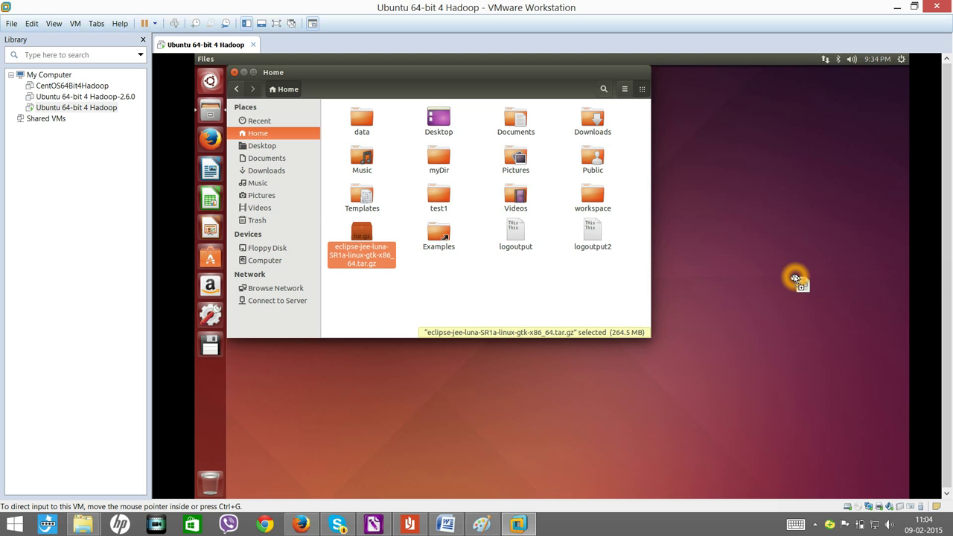
pyautogui.moveTo(795, 278); pyautogui.dragTo(795, 282)
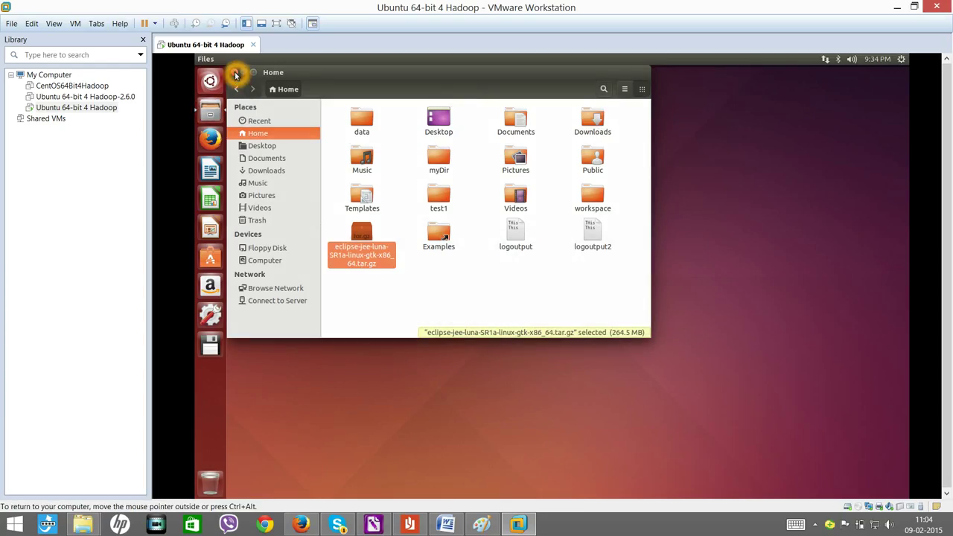
pyautogui.click(235, 76)
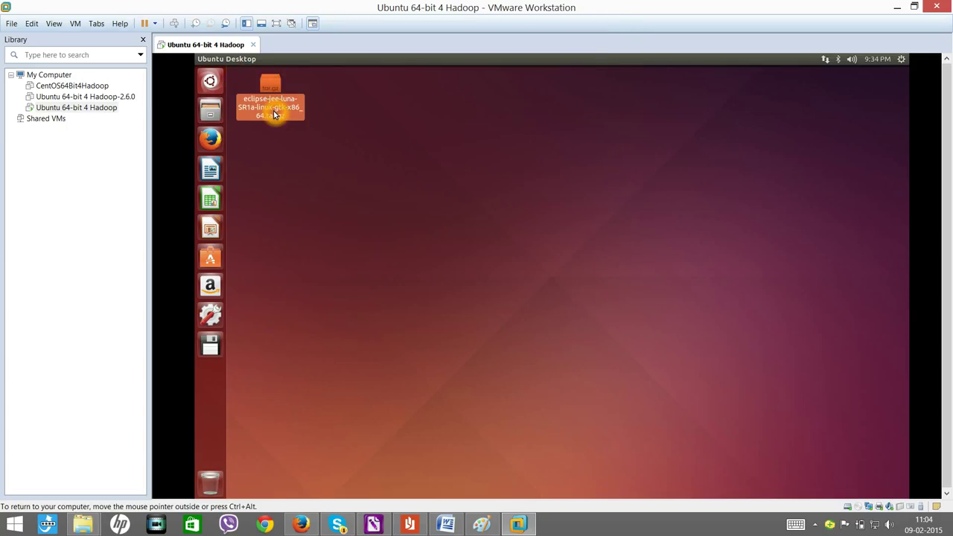
# Extract all files of eclipse-jee-luna-SR1a-linux-gtk-x86_64.tar.gz into the Ubuntu Home folder with Archive Manager and delete the archive from Home
pyautogui.click(212, 111)
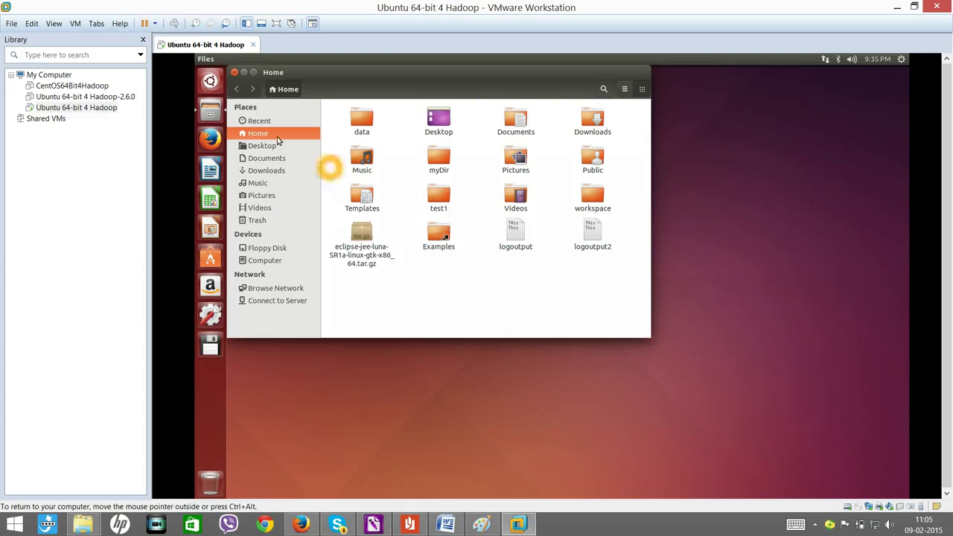
pyautogui.click(364, 247)
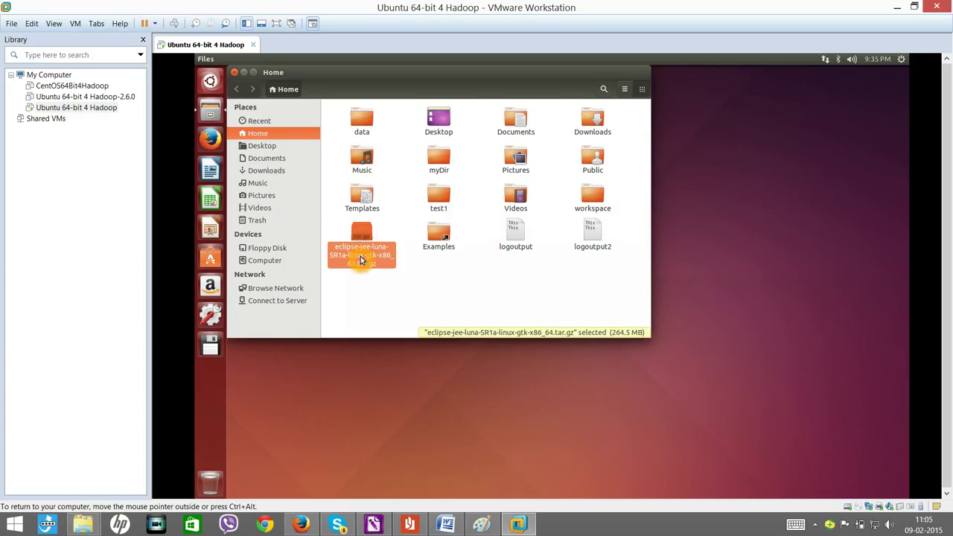
pyautogui.rightClick(362, 259)
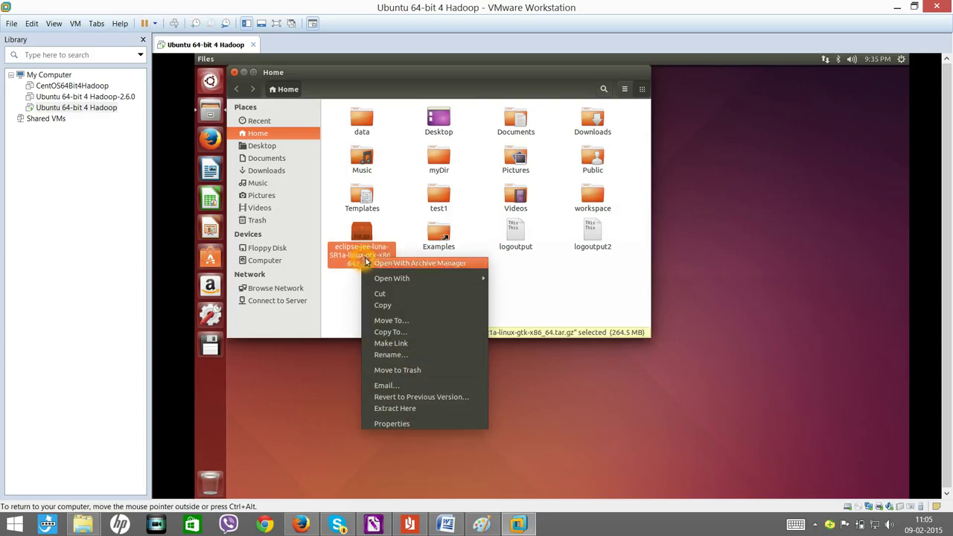
pyautogui.click(384, 264)
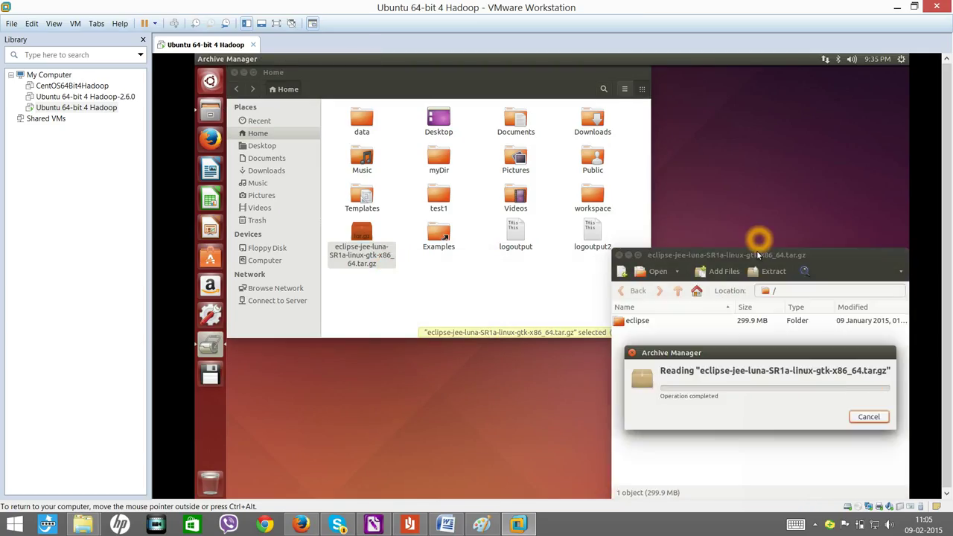
pyautogui.moveTo(759, 256); pyautogui.dragTo(632, 162)
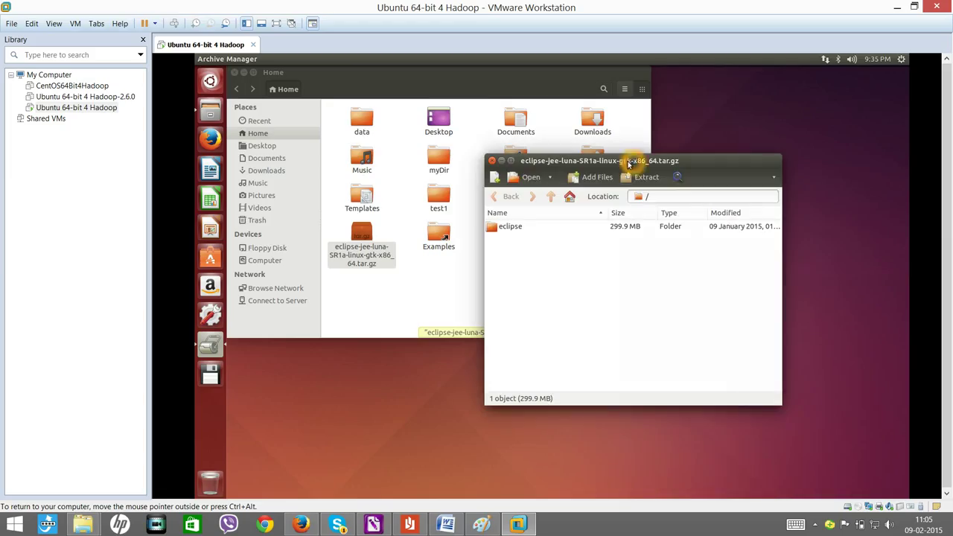
pyautogui.click(651, 177)
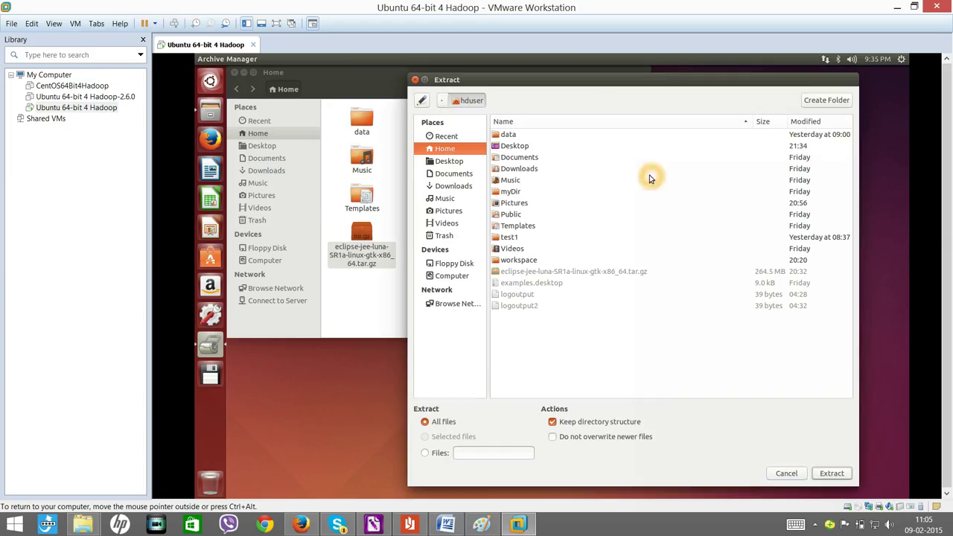
pyautogui.click(829, 474)
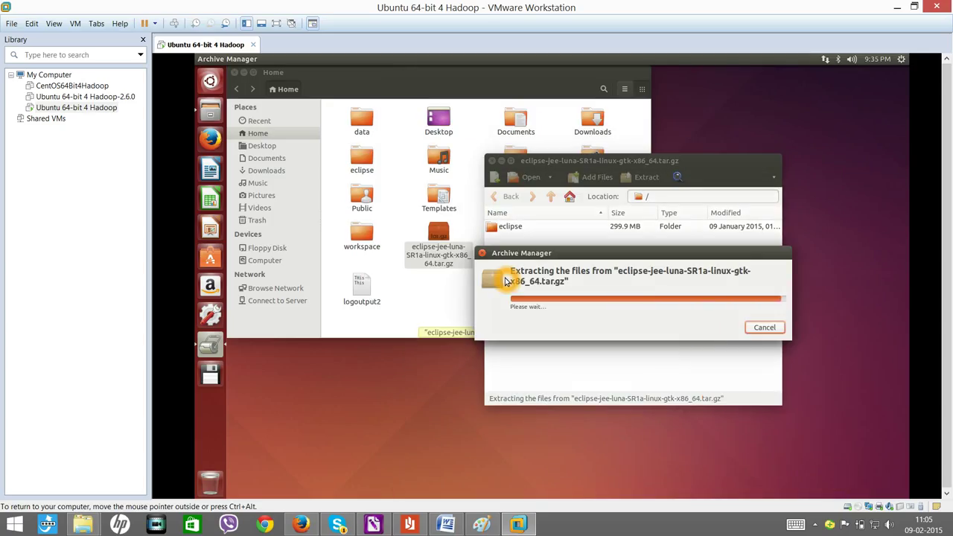
pyautogui.click(634, 306)
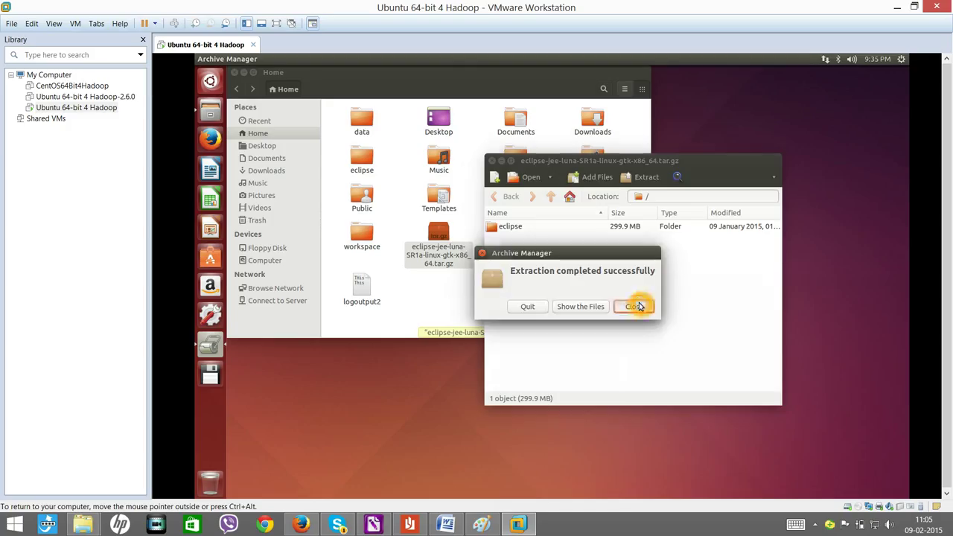
pyautogui.click(773, 160)
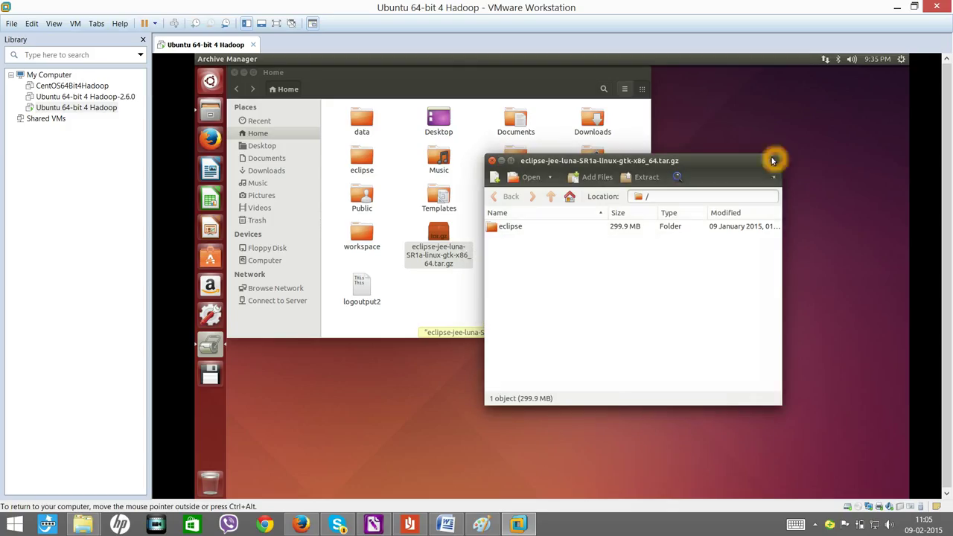
pyautogui.click(495, 163)
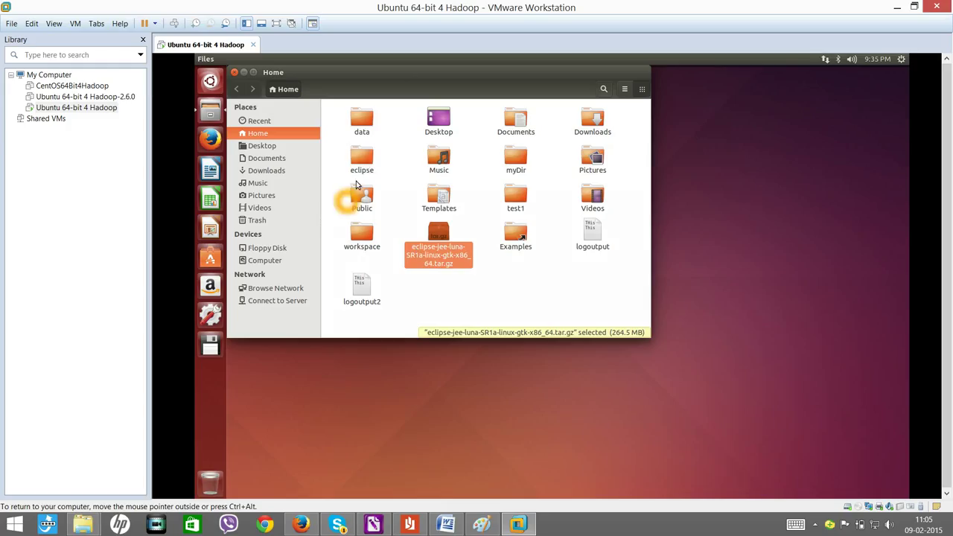
pyautogui.press('Delete')
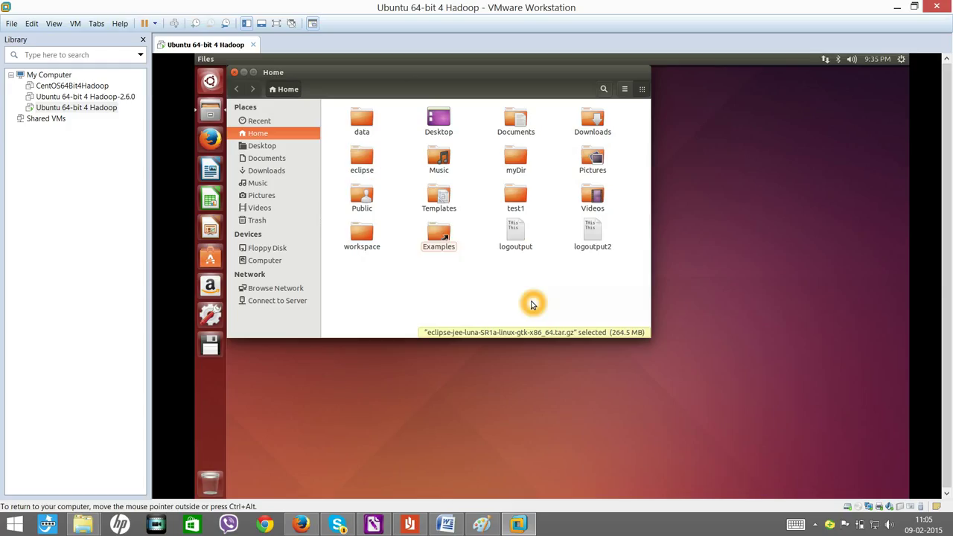
# Make a link to the eclipse launcher file inside the extracted eclipse folder
pyautogui.doubleClick(363, 160)
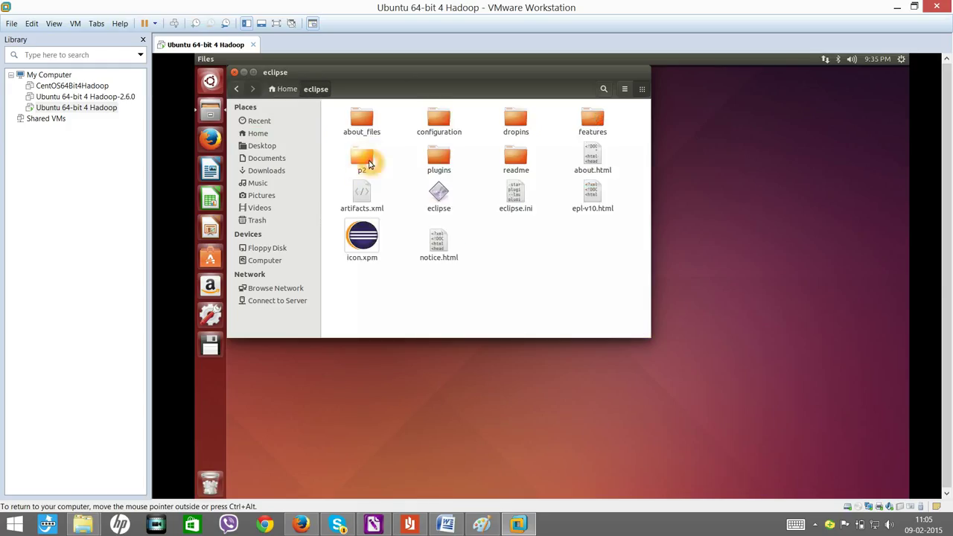
pyautogui.click(438, 198)
pyautogui.rightClick(439, 196)
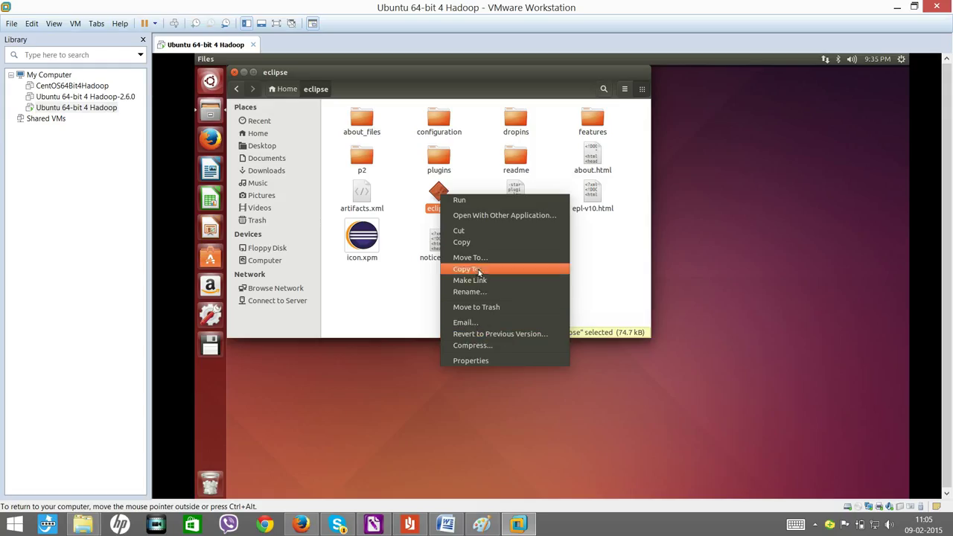
pyautogui.click(501, 282)
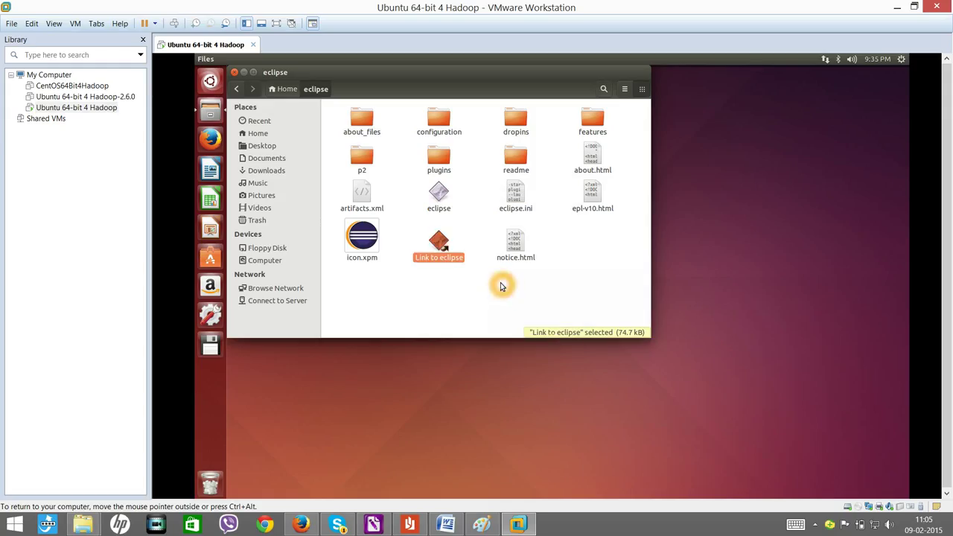
pyautogui.click(571, 292)
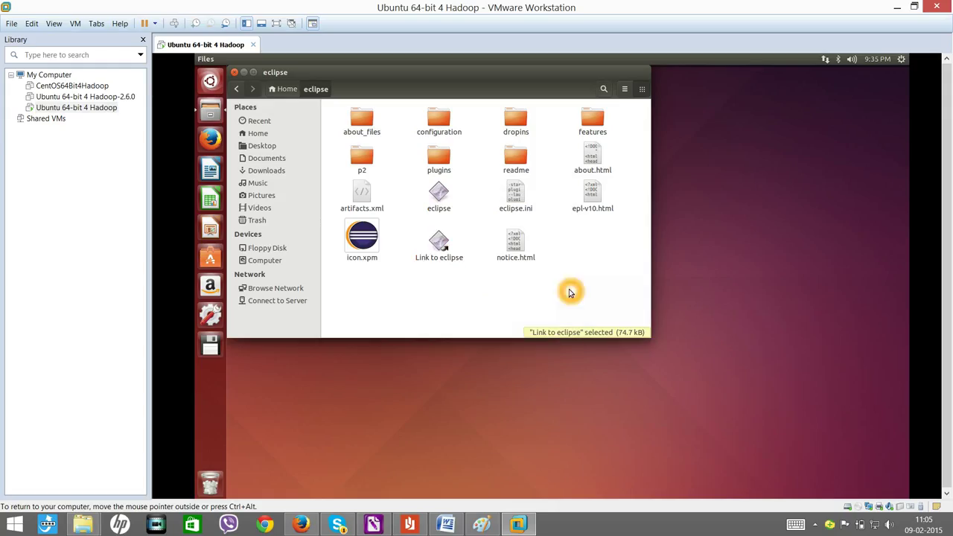
# Move the new eclipse link from the eclipse folder to the Ubuntu desktop
pyautogui.click(441, 246)
pyautogui.rightClick(441, 245)
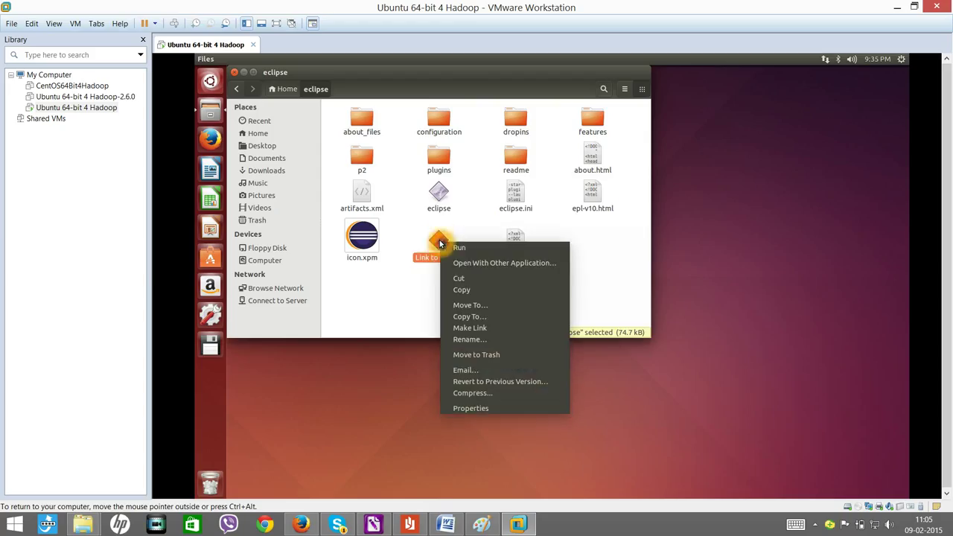
pyautogui.click(462, 279)
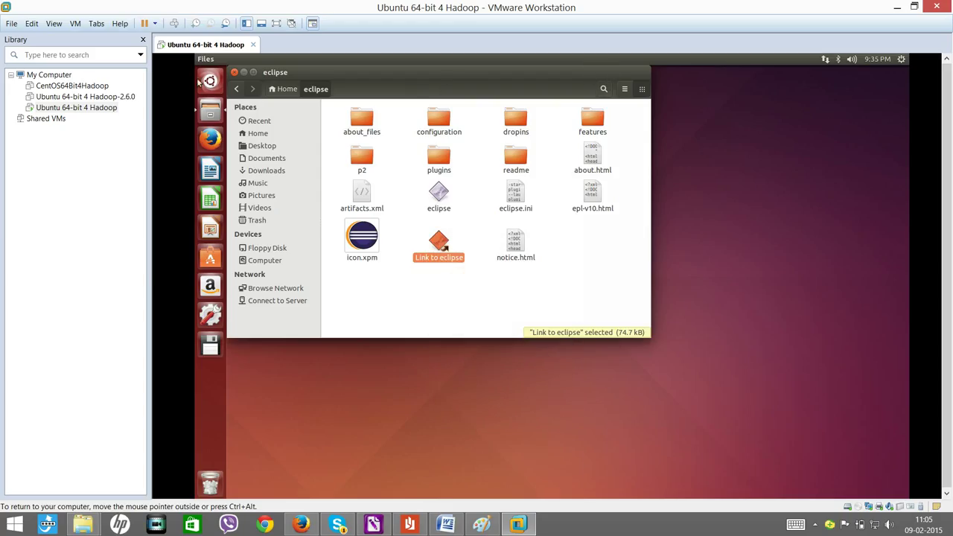
pyautogui.click(234, 72)
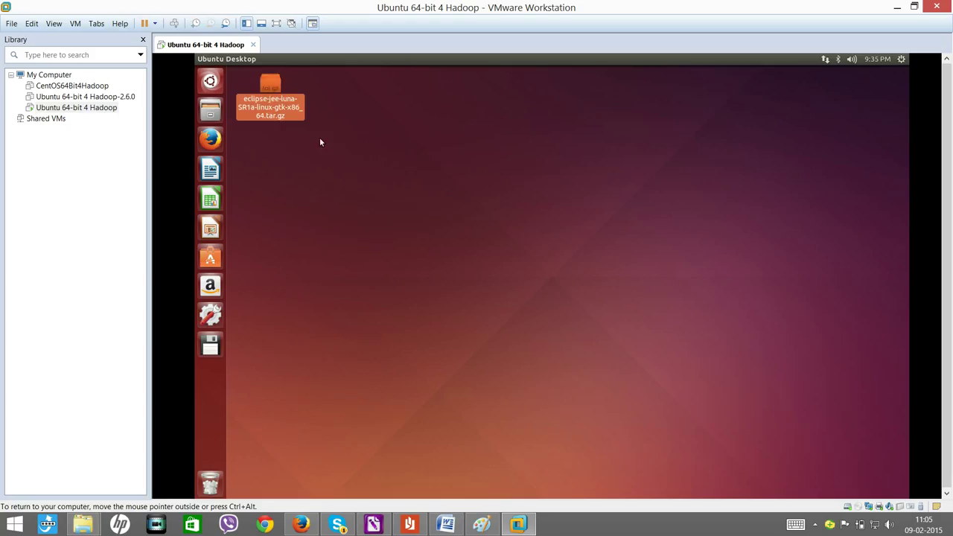
pyautogui.rightClick(321, 141)
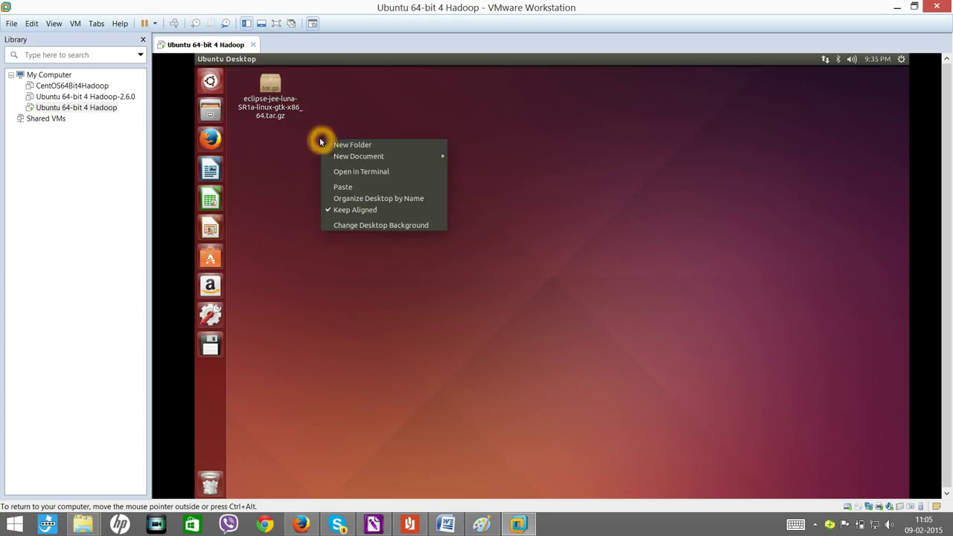
pyautogui.click(351, 187)
# Delete the eclipse-jee-luna archive from the desktop and put the eclipse link in its place
pyautogui.click(273, 101)
pyautogui.press('Delete')
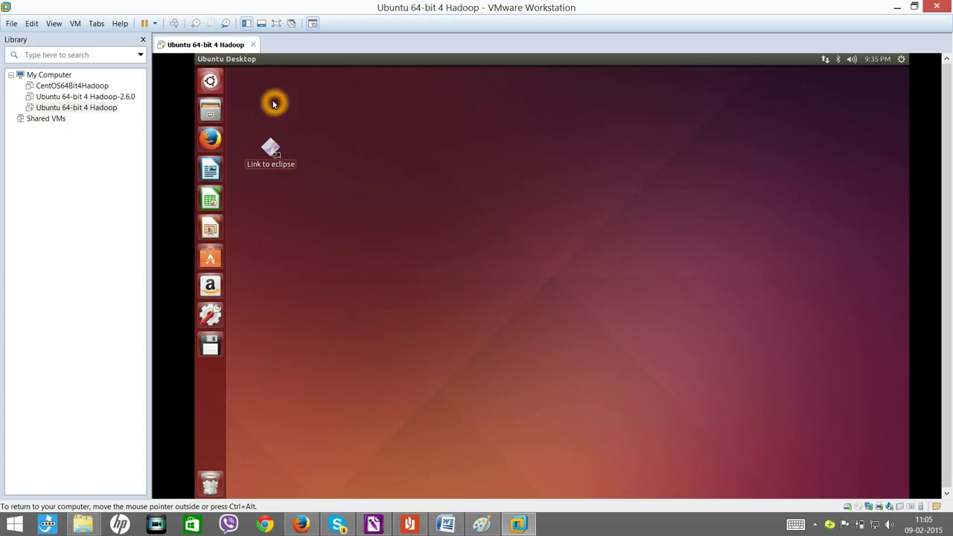
pyautogui.moveTo(274, 153); pyautogui.dragTo(271, 98)
# Rename the desktop link as eclipse
pyautogui.rightClick(270, 99)
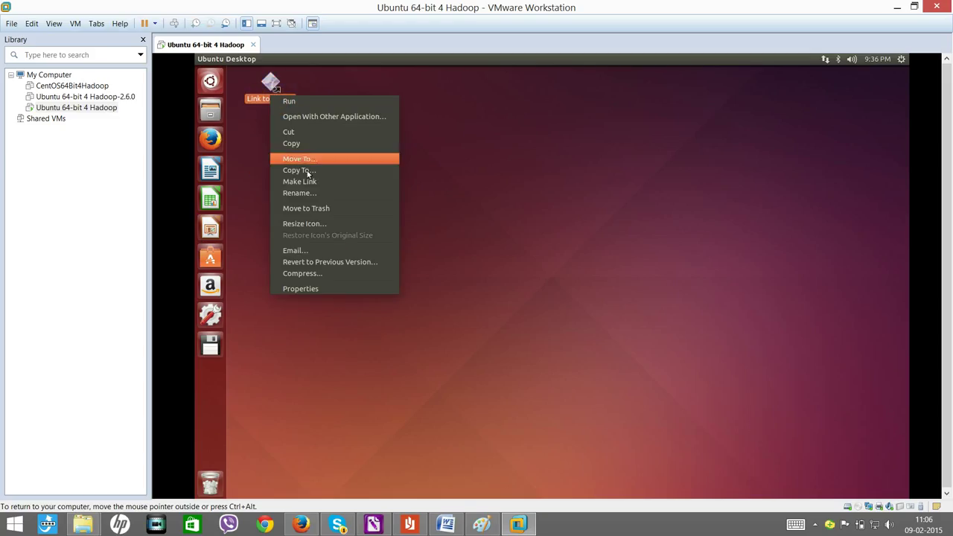
pyautogui.click(311, 200)
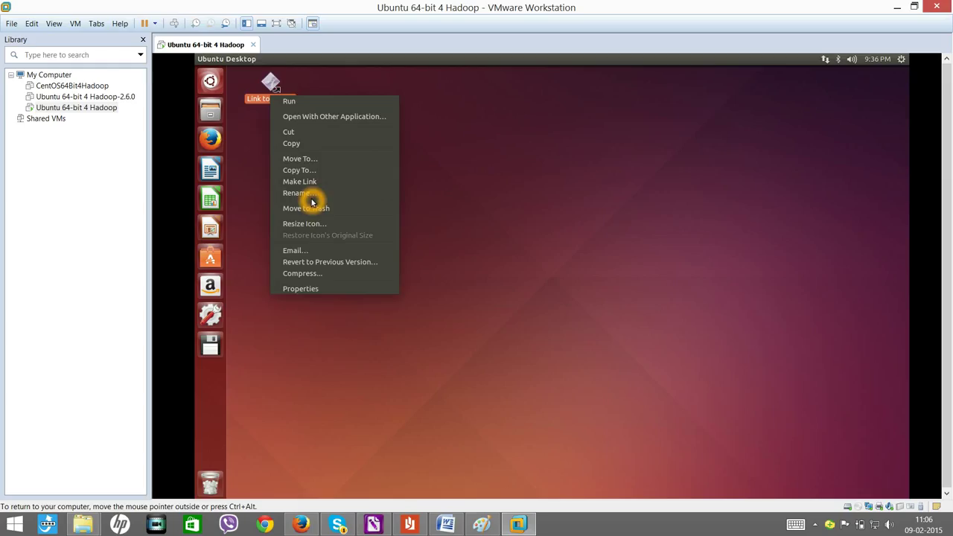
pyautogui.write('eclipse')
pyautogui.press('Return')
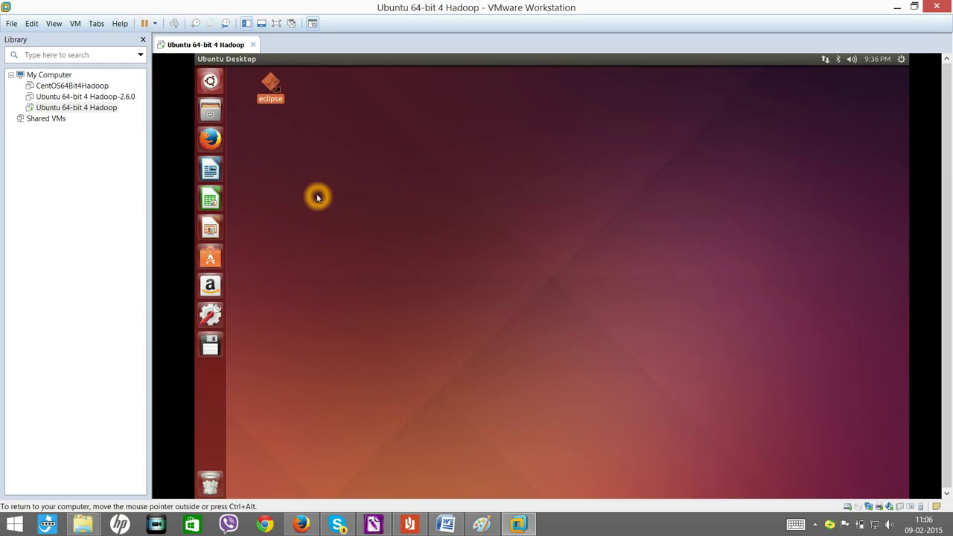
pyautogui.click(432, 251)
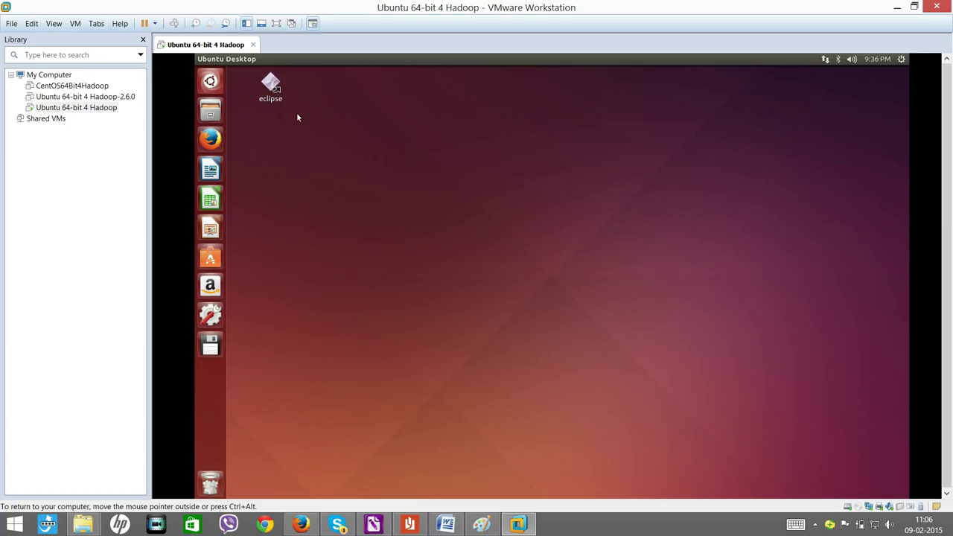
# Launch Eclipse from the desktop link and open the directory browser for choosing its workspace
pyautogui.click(277, 99)
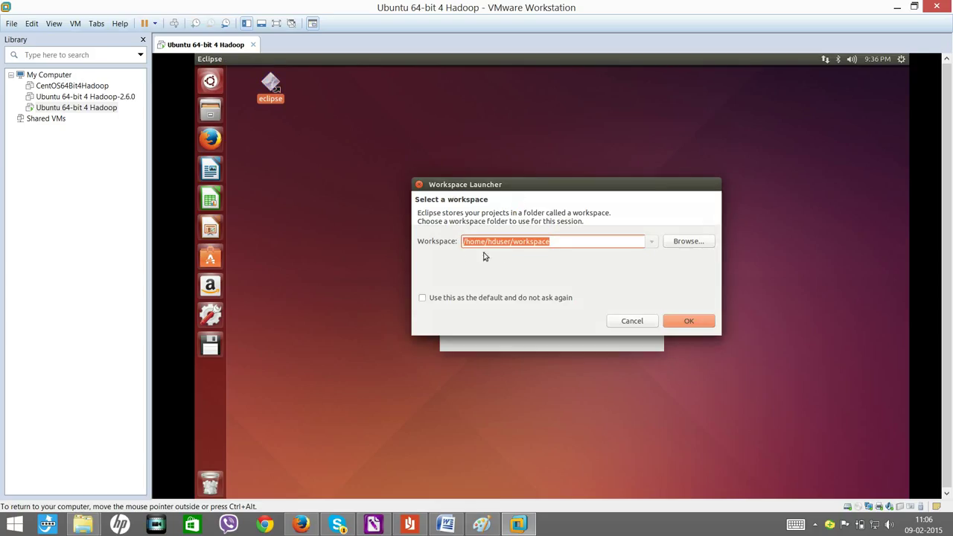
pyautogui.click(531, 258)
pyautogui.click(690, 248)
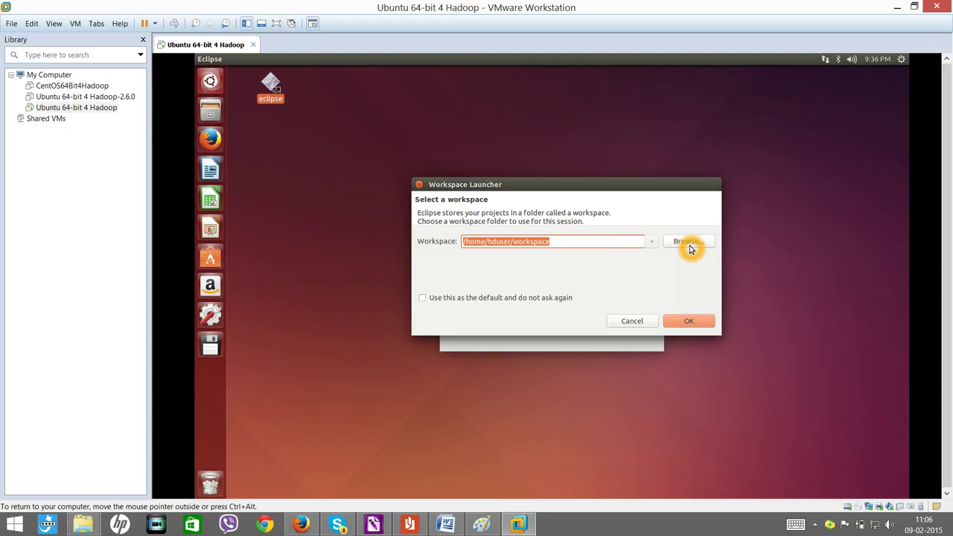
pyautogui.click(690, 248)
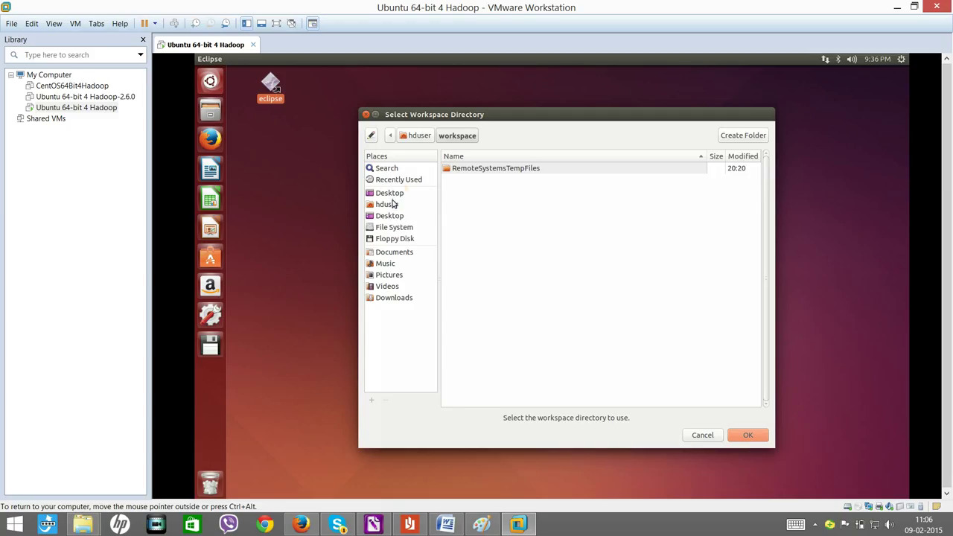
# Browse to the sharedDrive folder under /mnt/hgfs as the location for the workspace
pyautogui.click(394, 228)
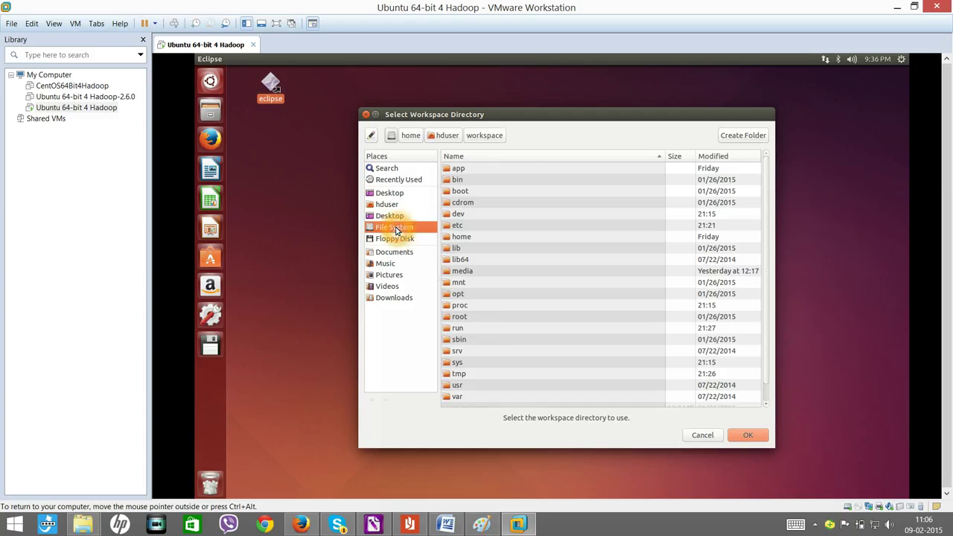
pyautogui.click(497, 330)
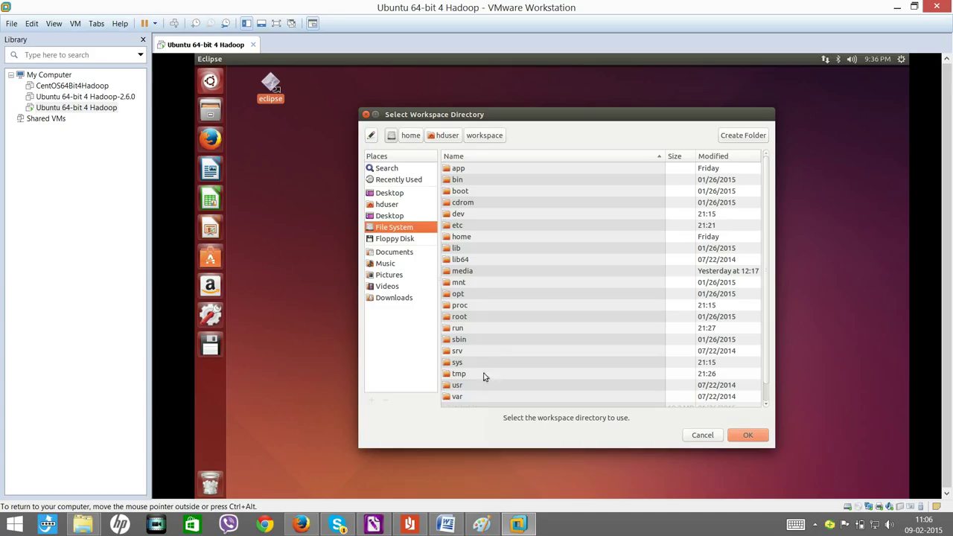
pyautogui.click(479, 387)
pyautogui.doubleClick(470, 284)
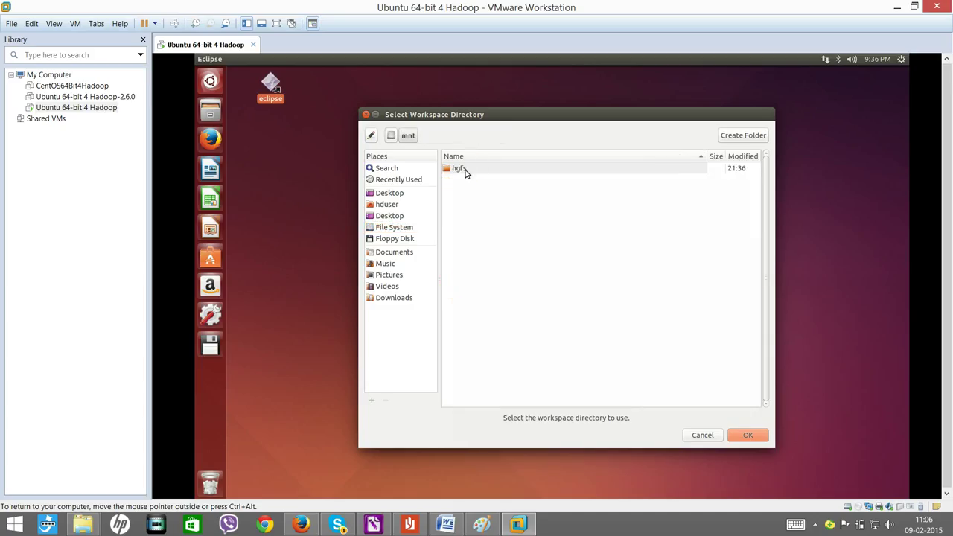
pyautogui.doubleClick(464, 169)
pyautogui.click(474, 171)
pyautogui.doubleClick(475, 170)
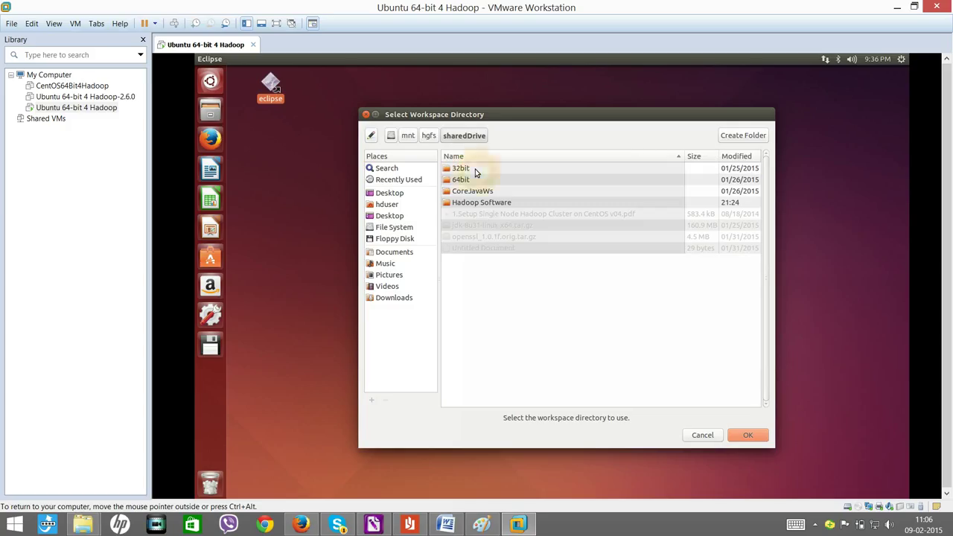
pyautogui.rightClick(510, 315)
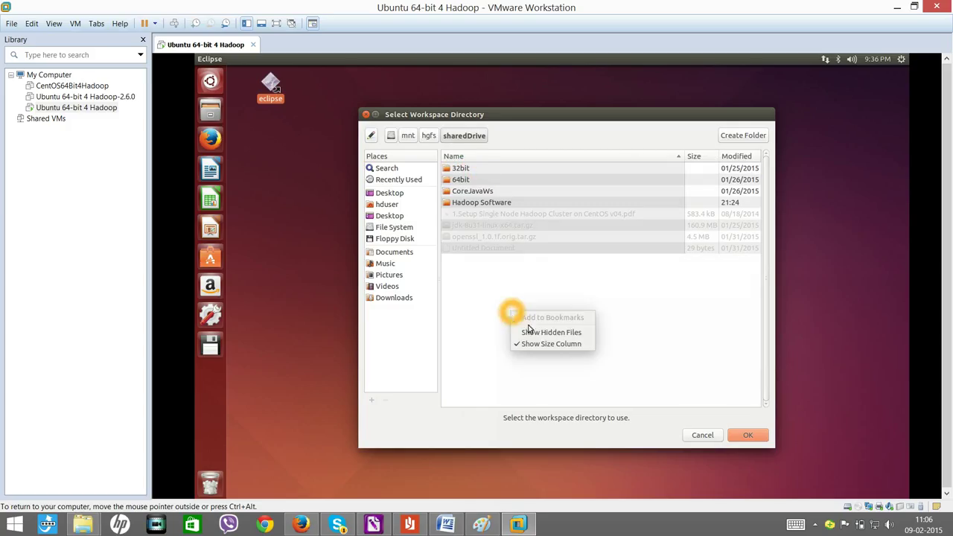
# Create a folder named MyWs in sharedDrive and add a folder named MapReduceWs inside it
pyautogui.click(741, 140)
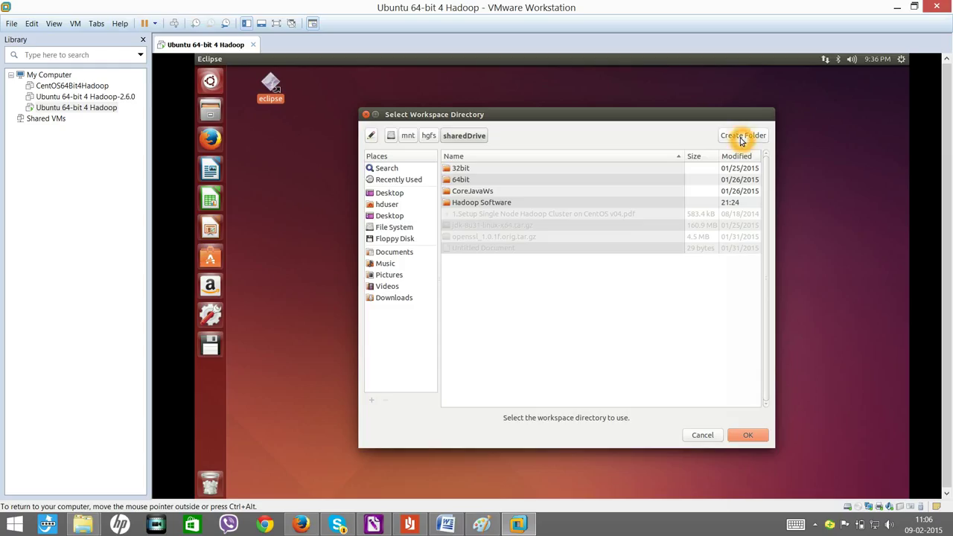
pyautogui.click(741, 140)
pyautogui.click(743, 139)
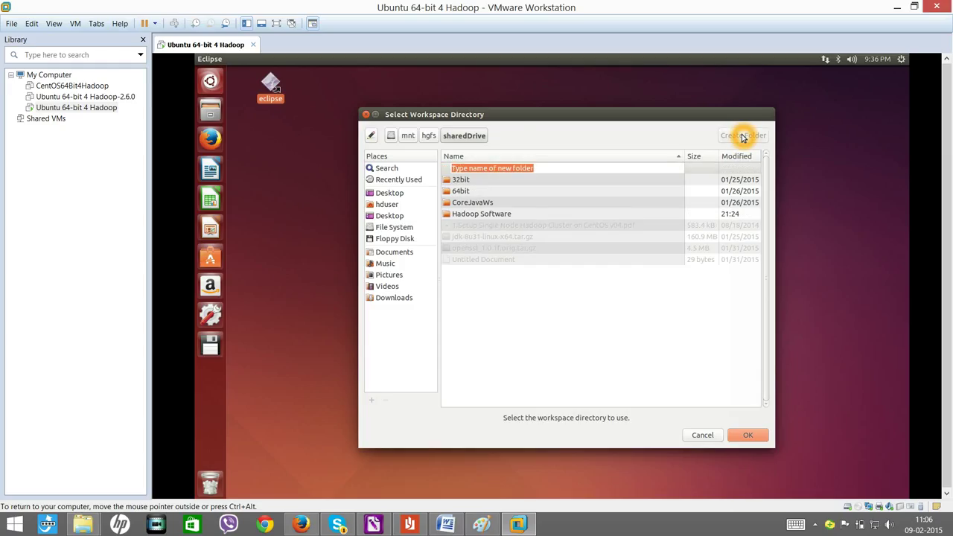
pyautogui.write('MapReduceWs')
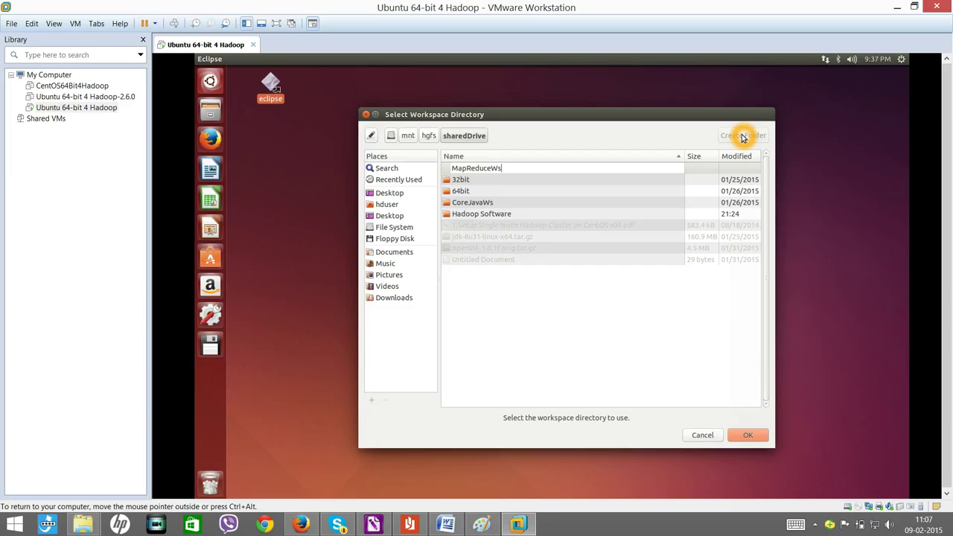
pyautogui.press('BackSpace')
pyautogui.press('BackSpace')
pyautogui.press('BackSpace')
pyautogui.press('BackSpace')
pyautogui.press('BackSpace')
pyautogui.press('BackSpace')
pyautogui.press('BackSpace')
pyautogui.press('BackSpace')
pyautogui.press('BackSpace')
pyautogui.press('BackSpace')
pyautogui.press('Return')
pyautogui.click(635, 225)
pyautogui.click(743, 136)
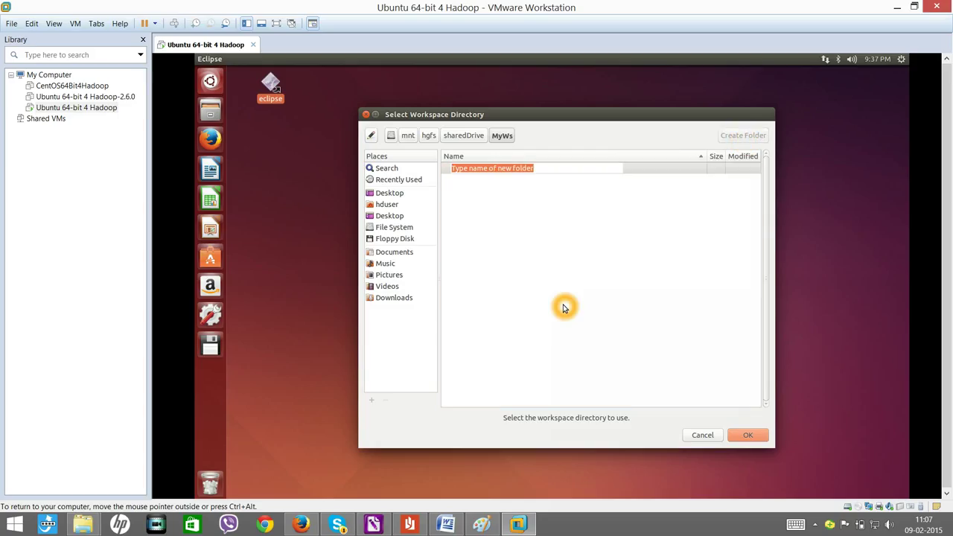
pyautogui.write('MapReduceWs')
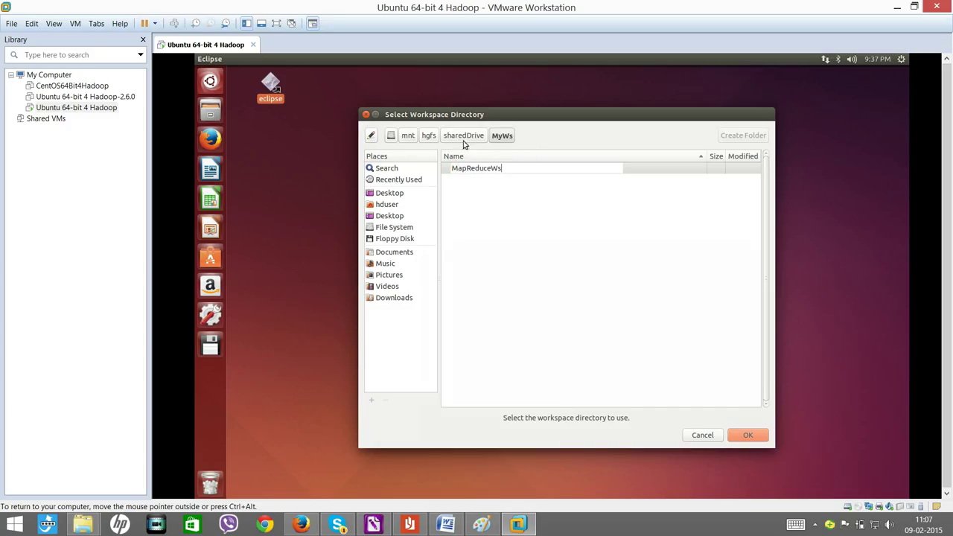
pyautogui.click(497, 146)
pyautogui.click(460, 176)
pyautogui.click(508, 171)
pyautogui.click(520, 235)
pyautogui.click(489, 198)
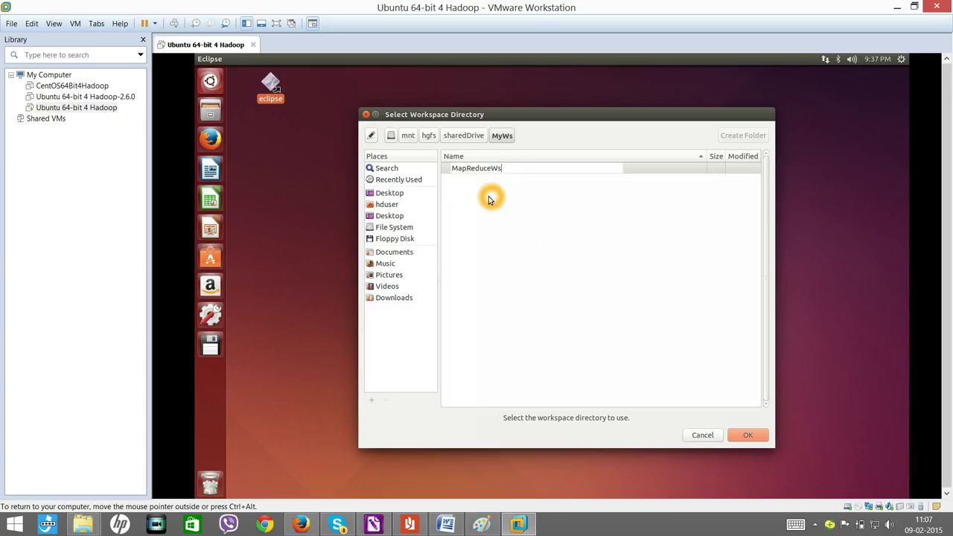
pyautogui.click(495, 187)
pyautogui.click(503, 188)
pyautogui.click(496, 210)
pyautogui.click(497, 238)
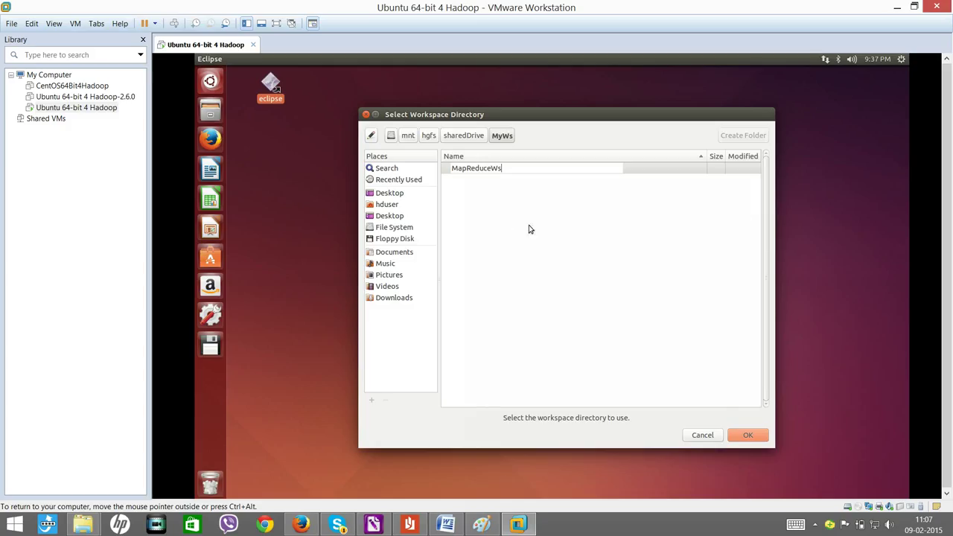
pyautogui.click(528, 227)
# Choose the MapReduceWs folder as the workspace directory and start Eclipse with it
pyautogui.click(749, 435)
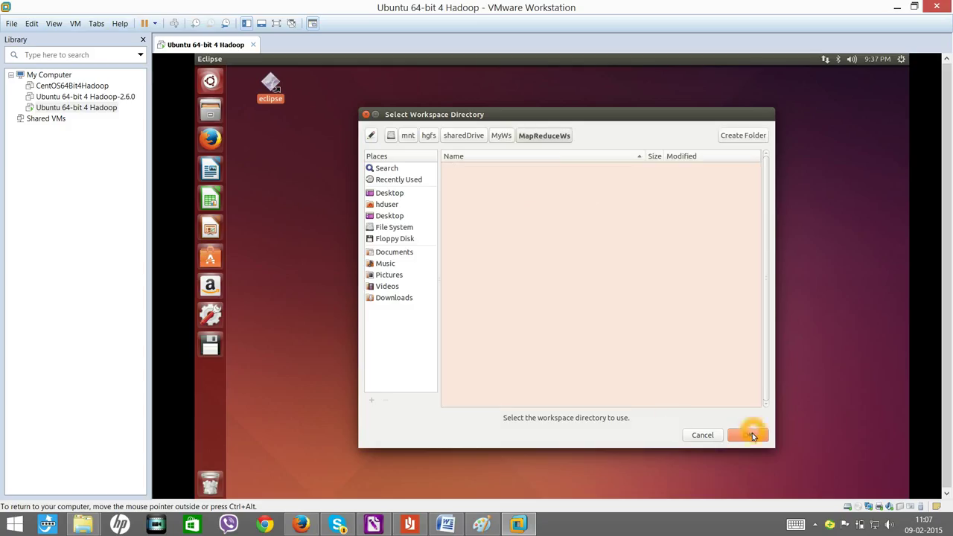
pyautogui.click(568, 270)
pyautogui.click(488, 251)
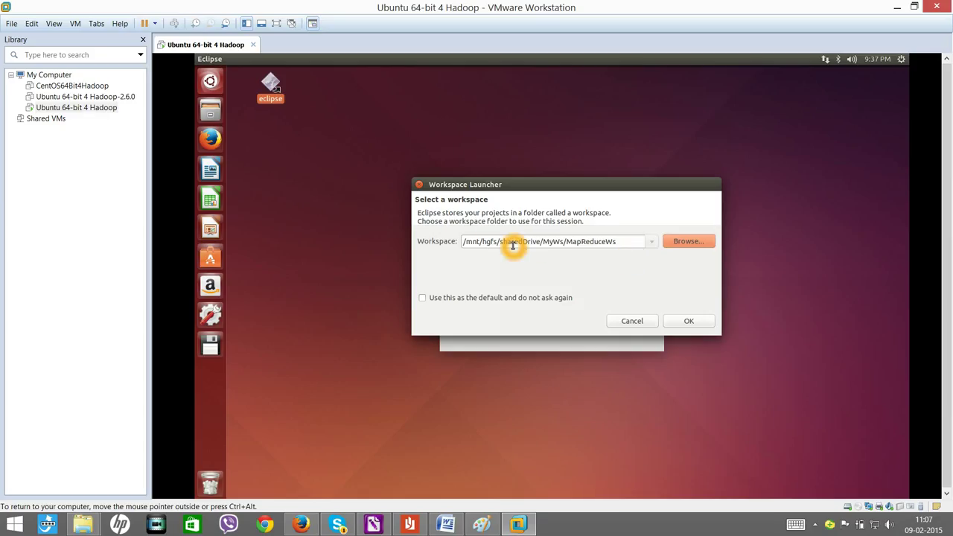
pyautogui.click(687, 320)
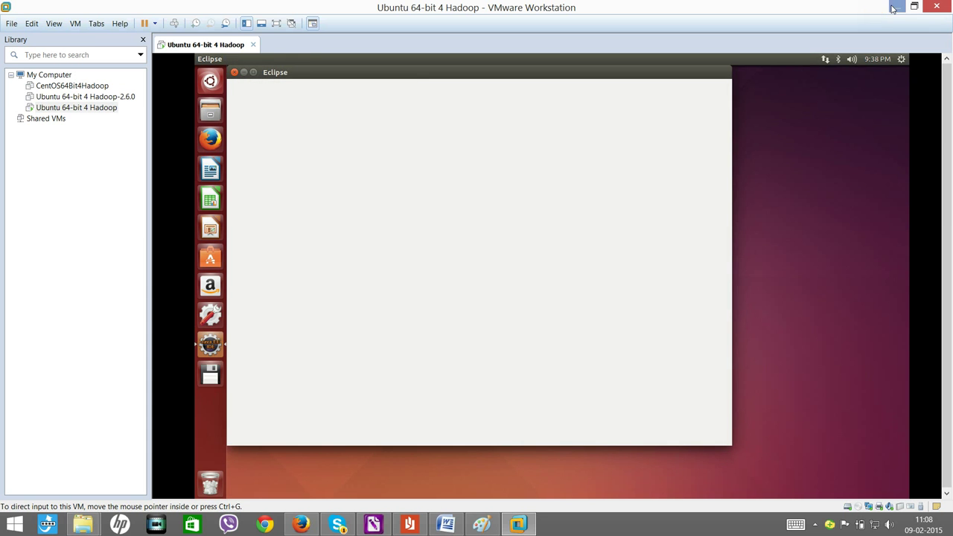
pyautogui.click(894, 7)
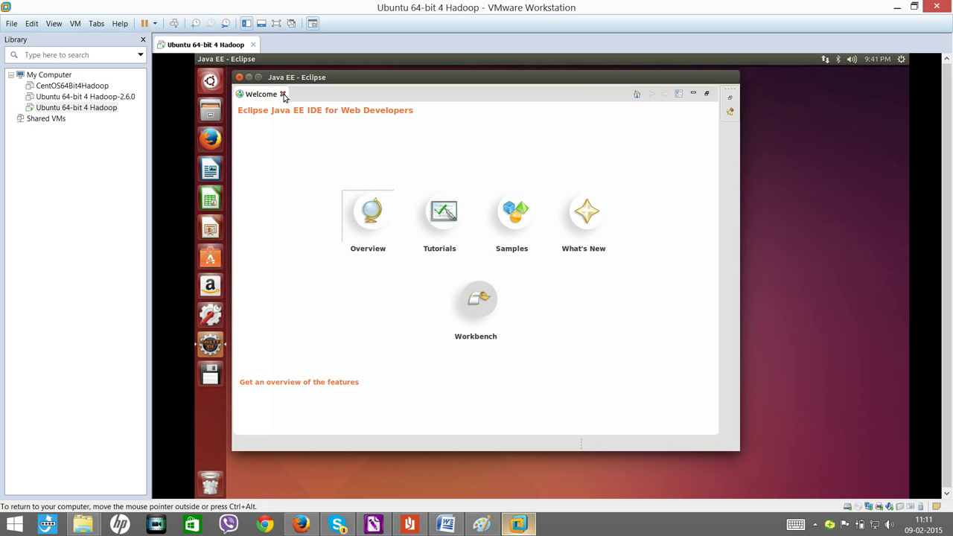
# Close the Welcome page and maximize the Eclipse window
pyautogui.click(284, 94)
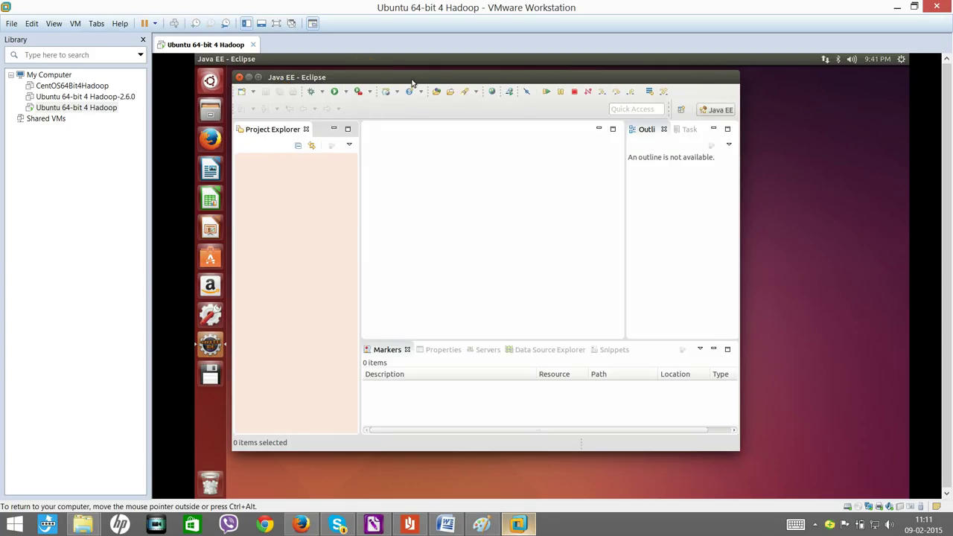
pyautogui.doubleClick(715, 81)
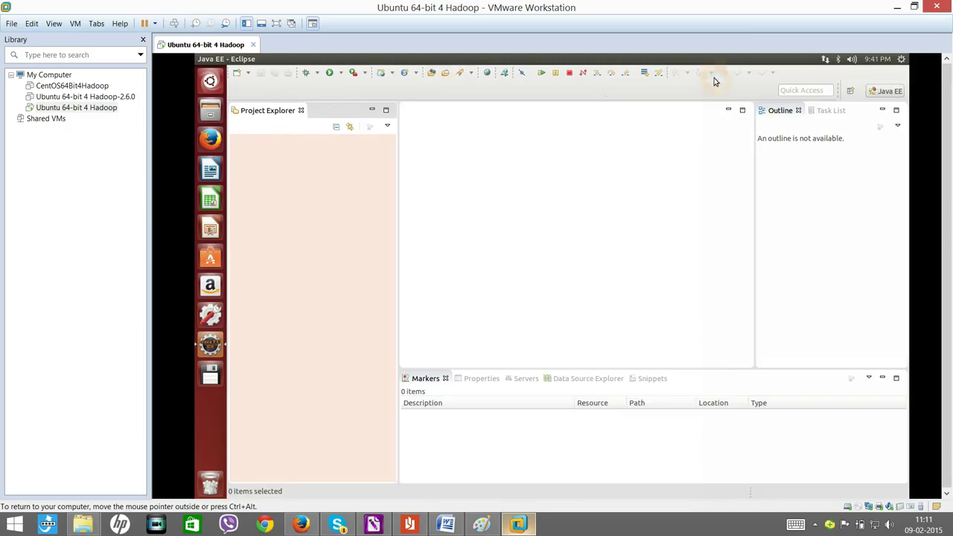
pyautogui.moveTo(380, 61)
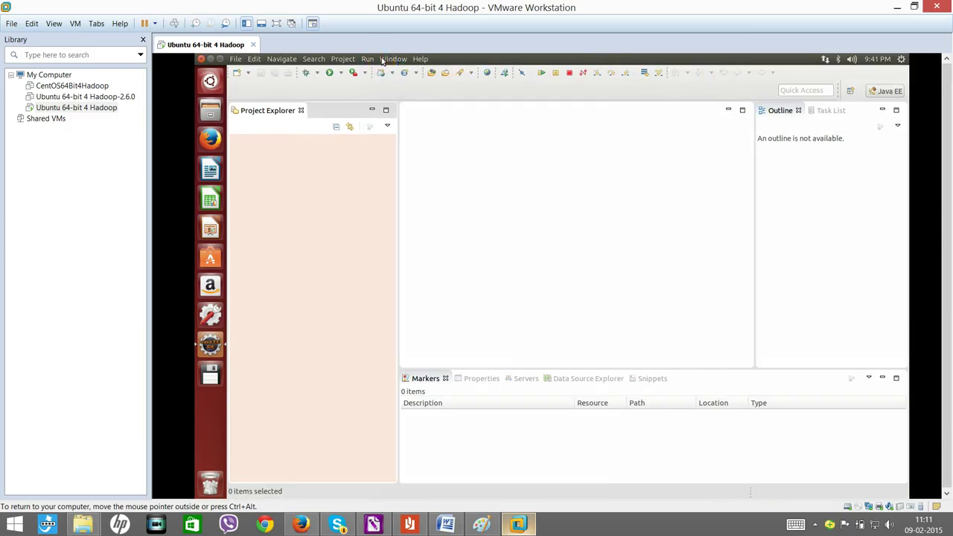
pyautogui.doubleClick(618, 59)
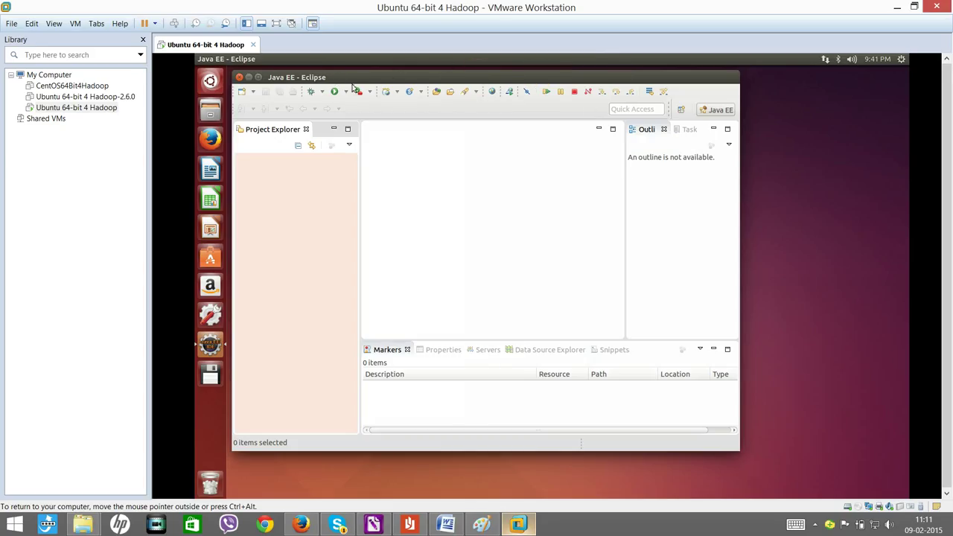
pyautogui.doubleClick(497, 77)
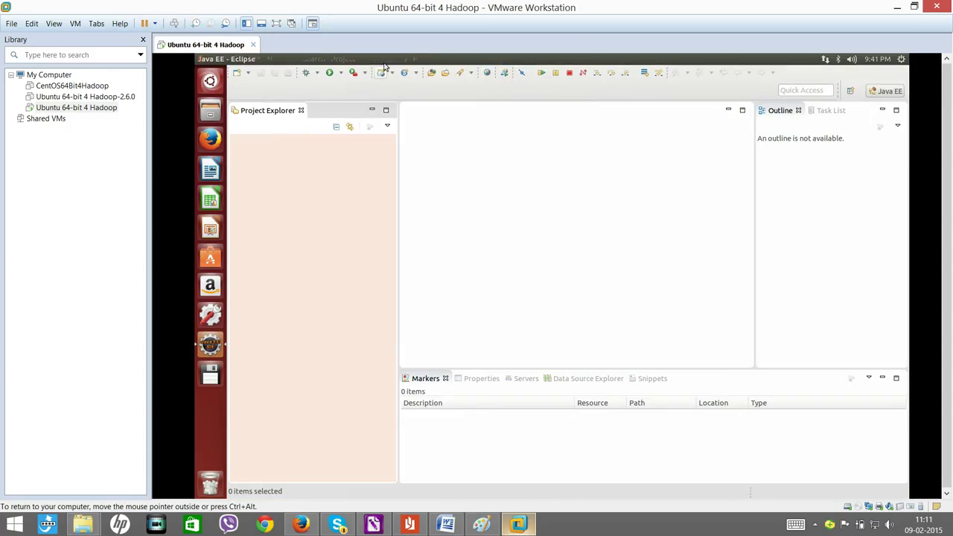
# Try to bring up Eclipse's Window commands
pyautogui.click(388, 59)
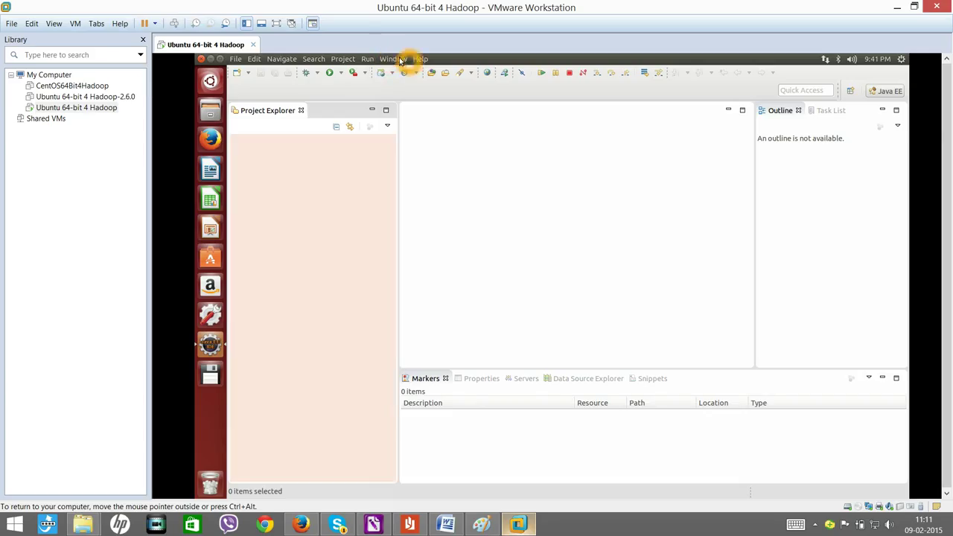
pyautogui.click(556, 263)
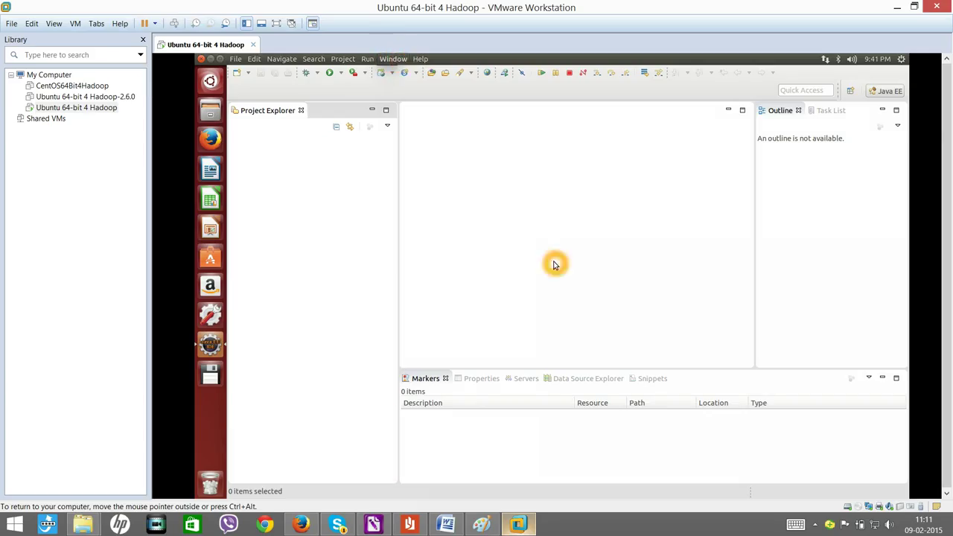
pyautogui.click(436, 128)
pyautogui.click(386, 61)
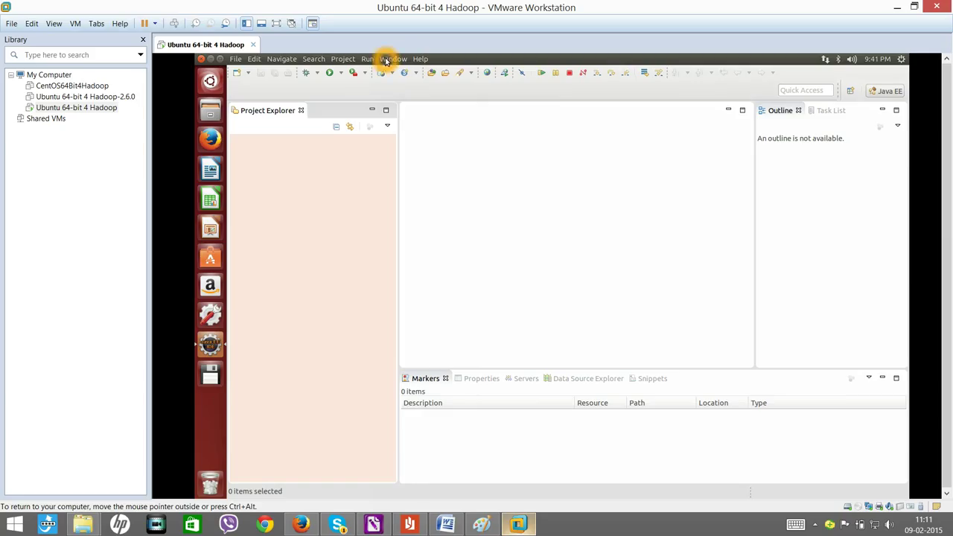
pyautogui.click(395, 60)
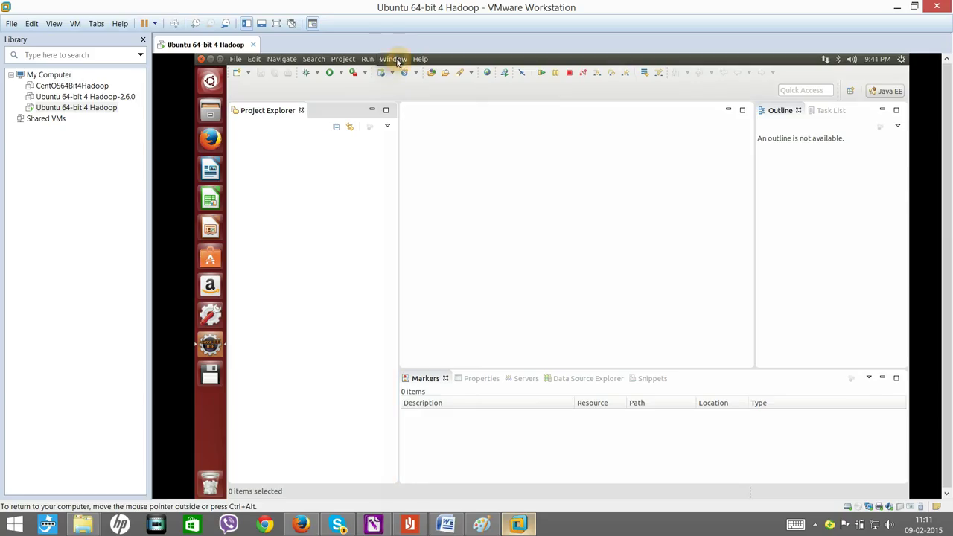
pyautogui.click(498, 110)
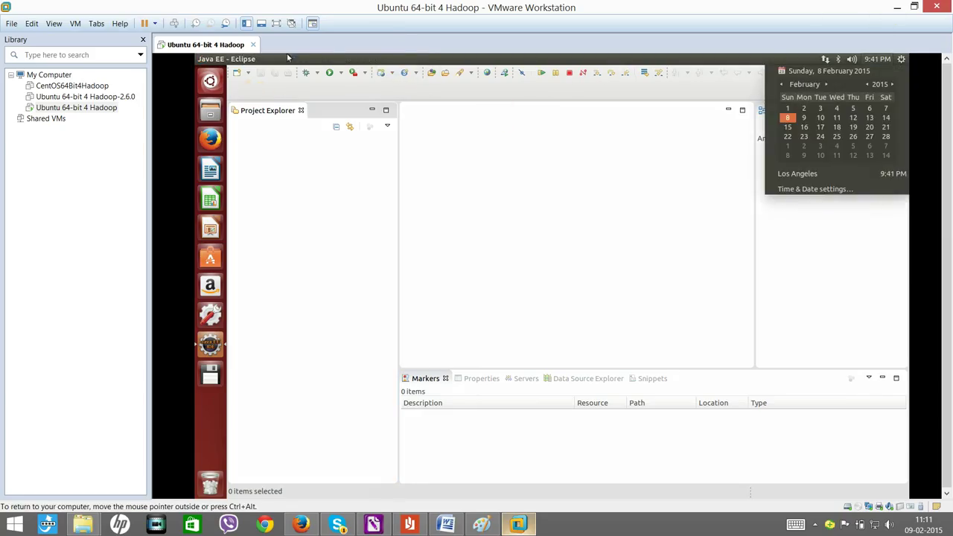
# Close Eclipse and relaunch it from the desktop link with the /mnt/hgfs/sharedDrive/MyWs/MapReduceWs workspace
pyautogui.click(237, 63)
pyautogui.click(202, 60)
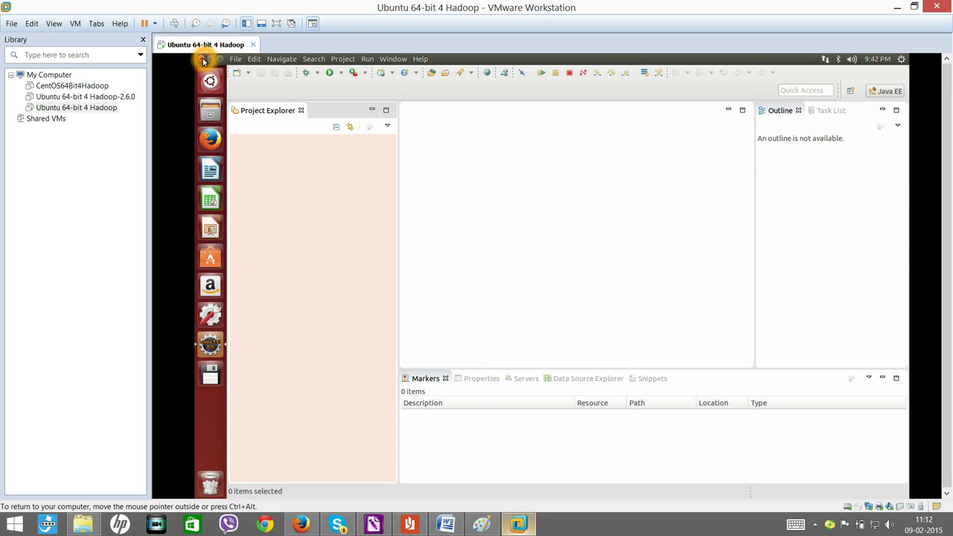
pyautogui.click(686, 309)
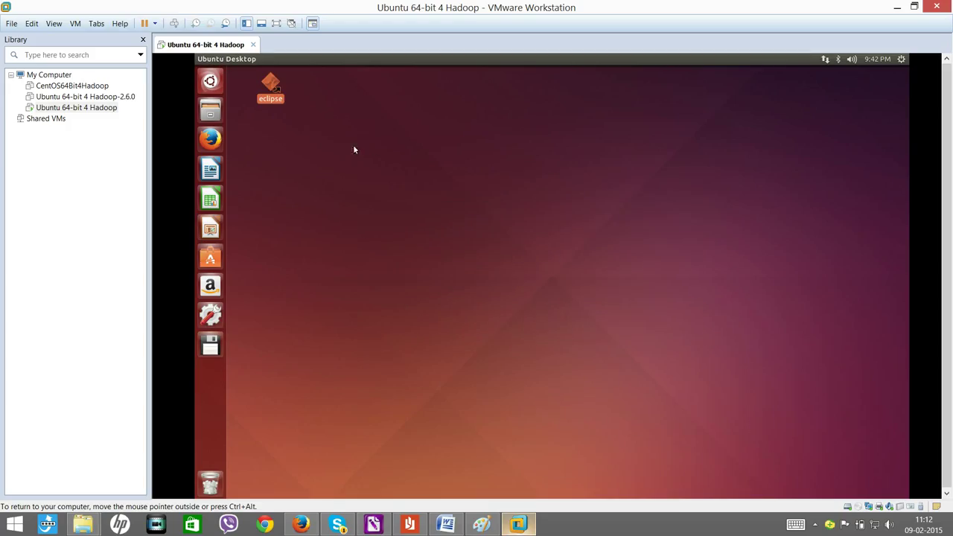
pyautogui.doubleClick(271, 86)
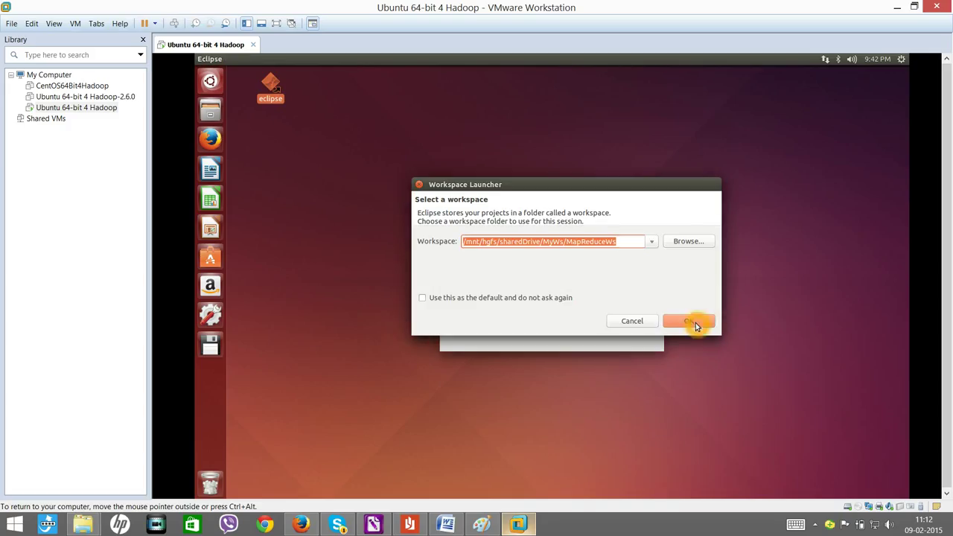
pyautogui.click(696, 322)
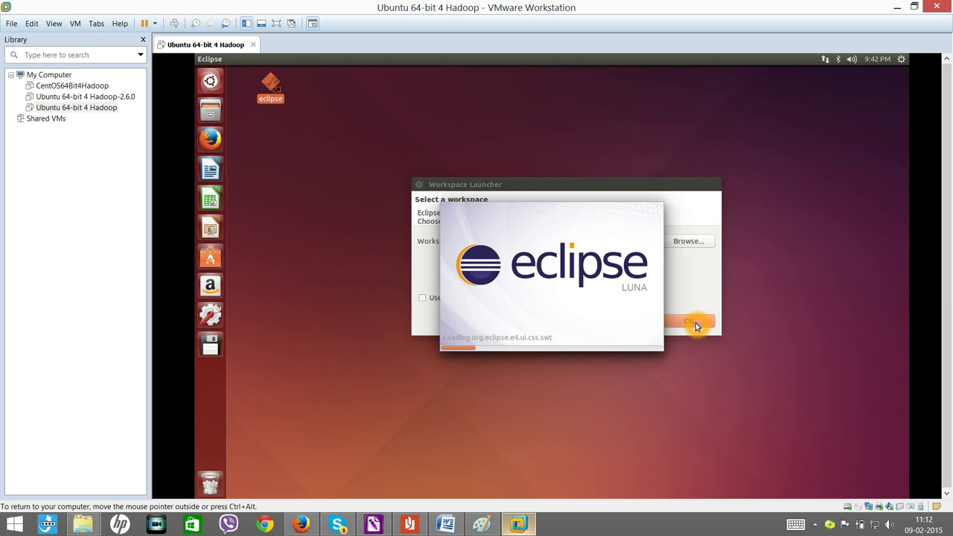
pyautogui.click(893, 6)
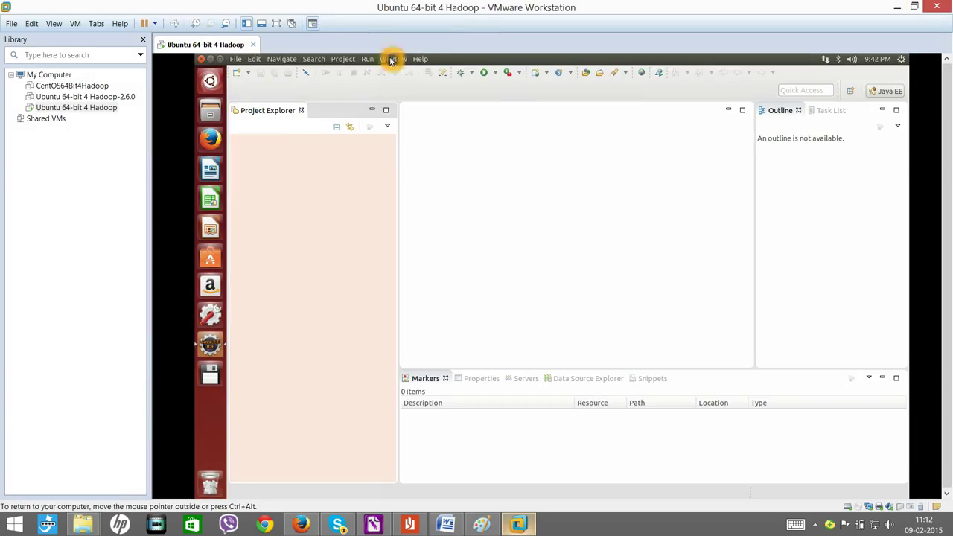
# Open the full list of available Eclipse perspectives and look through it for a Map/Reduce entry
pyautogui.click(392, 60)
pyautogui.moveTo(451, 112)
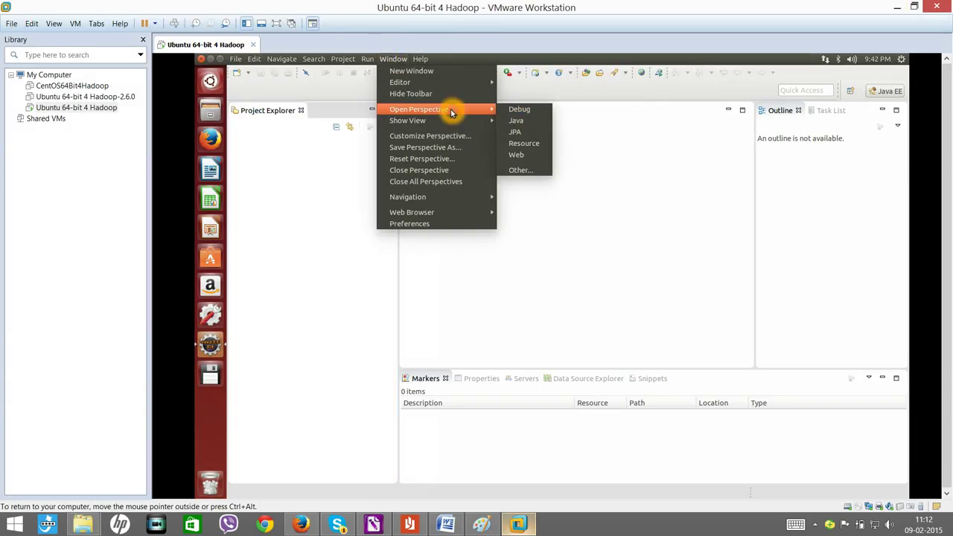
pyautogui.click(525, 170)
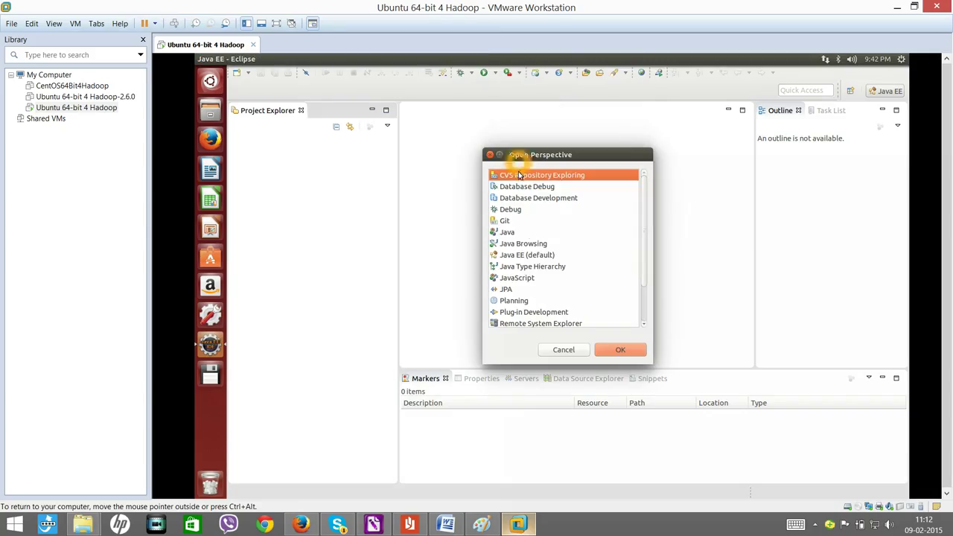
pyautogui.click(644, 268)
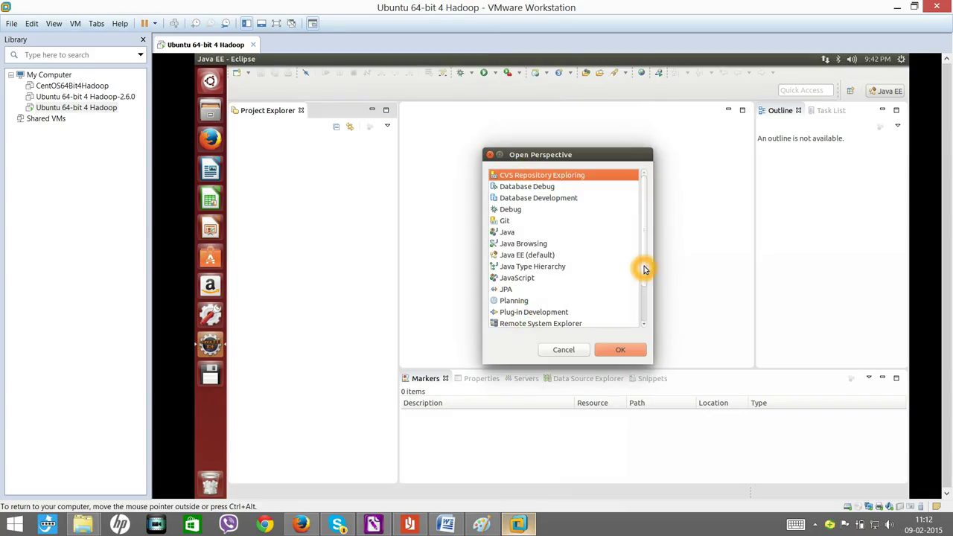
pyautogui.moveTo(645, 269); pyautogui.dragTo(648, 317)
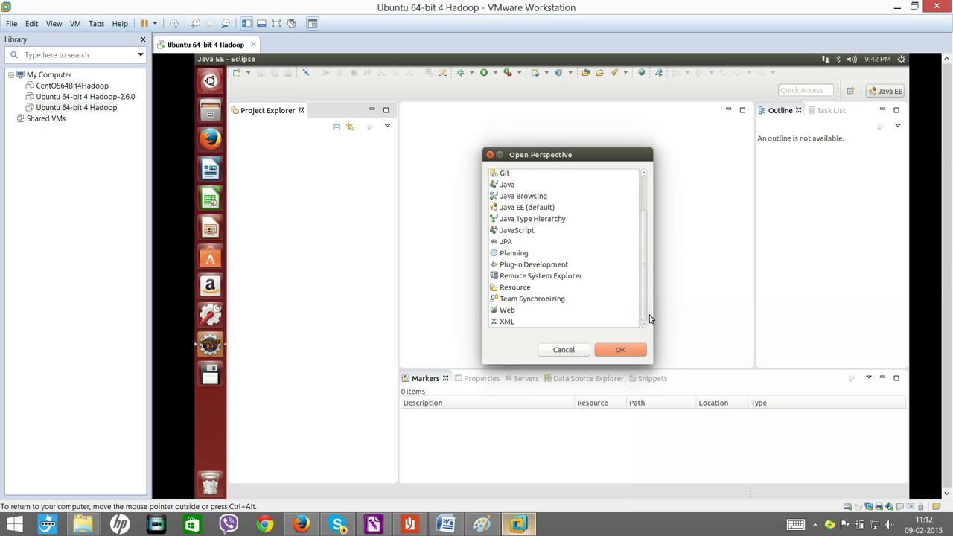
pyautogui.click(514, 229)
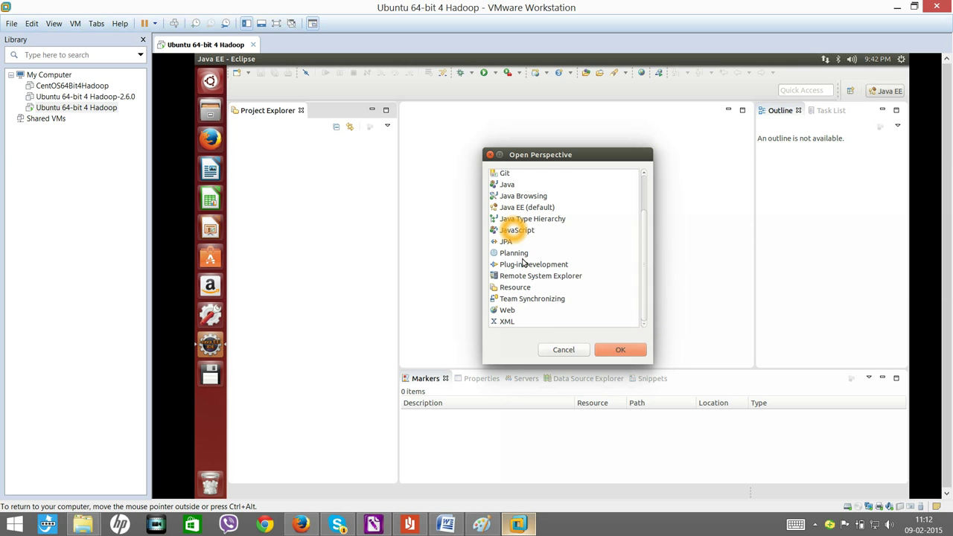
pyautogui.click(538, 313)
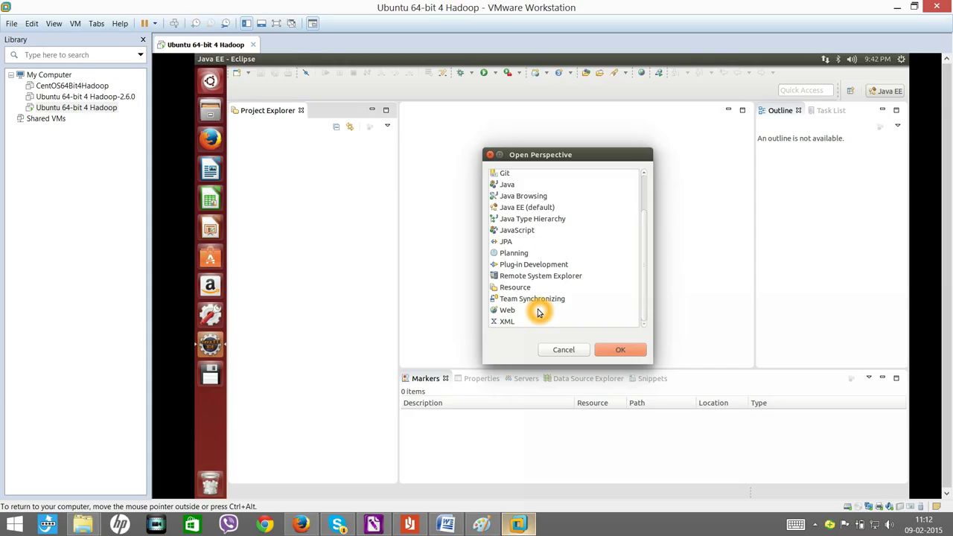
# Switch to the Configuring Eclipse Luna with Hadoop document in Word and copy the name hadoop-eclipse-plugin-1.2.1.jar from section 4
pyautogui.click(447, 525)
pyautogui.click(472, 259)
pyautogui.click(738, 213)
pyautogui.click(420, 242)
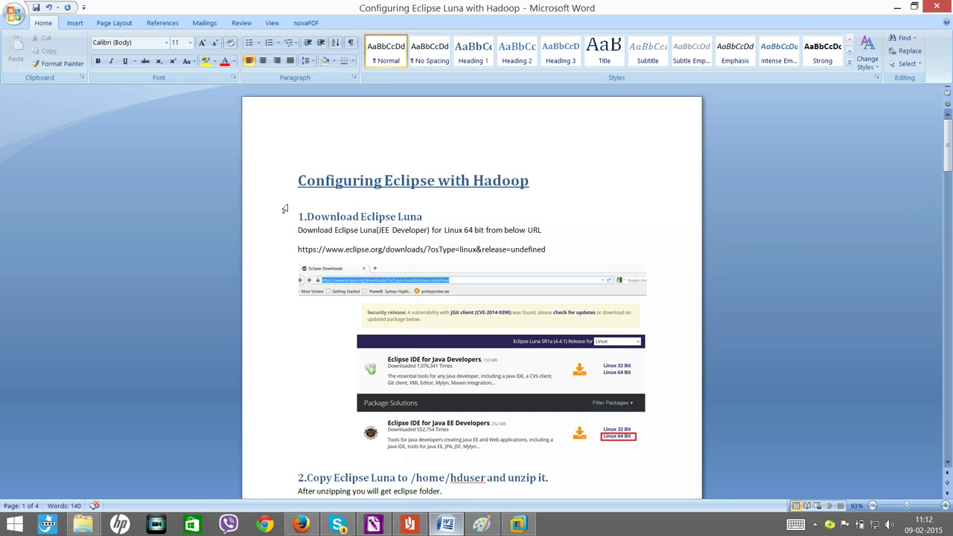
pyautogui.moveTo(298, 217); pyautogui.dragTo(497, 218)
pyautogui.moveTo(947, 150); pyautogui.dragTo(949, 238)
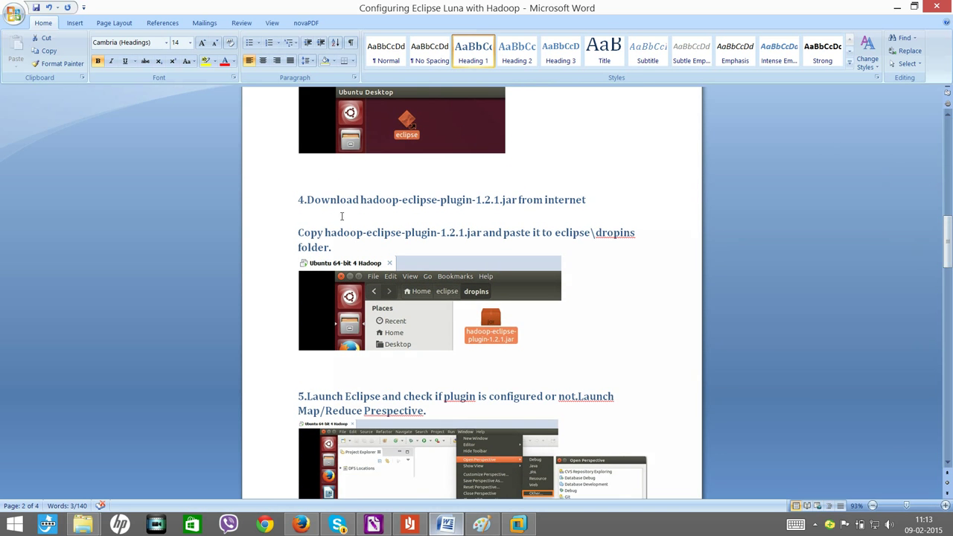
pyautogui.moveTo(361, 200); pyautogui.dragTo(516, 199)
pyautogui.hotkey('ctrl', 'c')
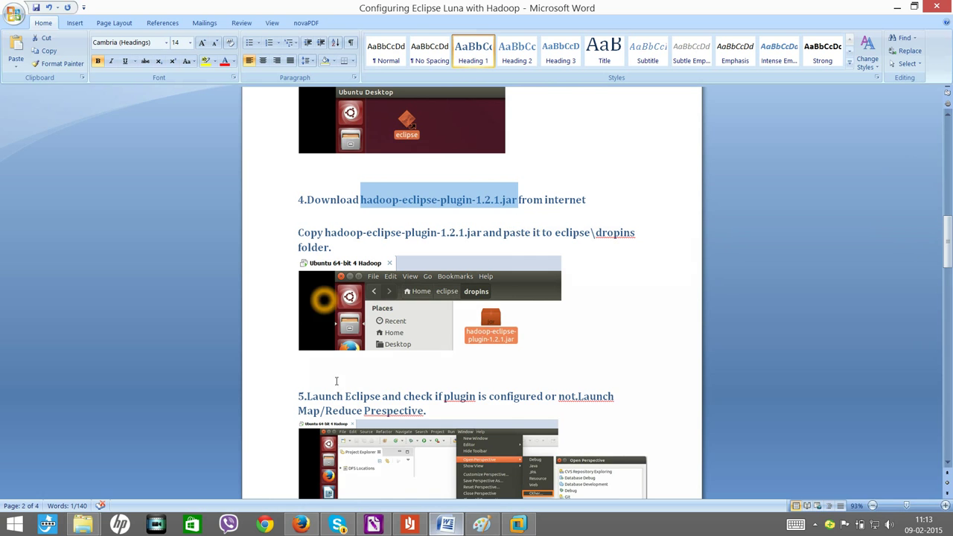
# Switch to Firefox and search Google for "hadoop-eclipse-plugin-1.2.1.jar download"
pyautogui.click(300, 524)
pyautogui.click(75, 10)
pyautogui.click(187, 82)
pyautogui.tripleClick(187, 82)
pyautogui.hotkey('ctrl', 'v')
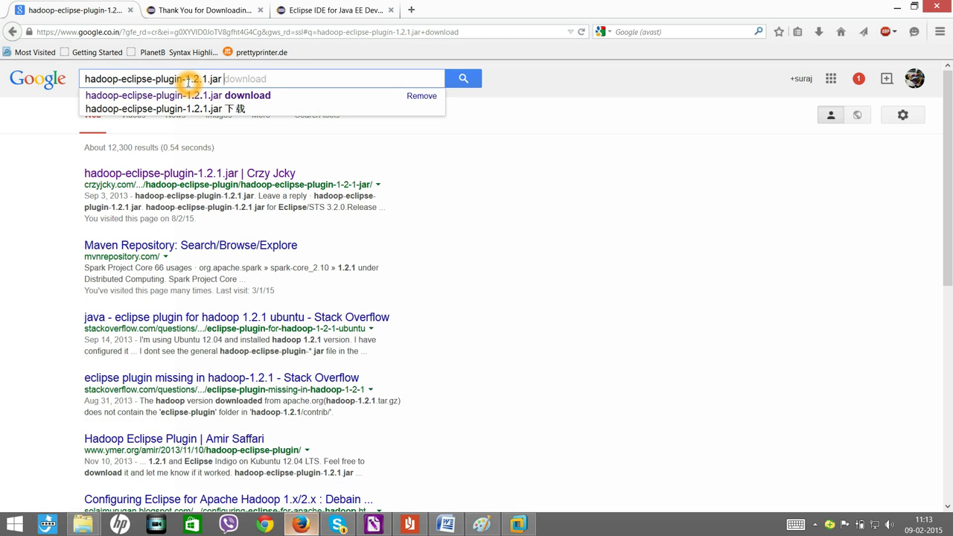
pyautogui.press('Down')
pyautogui.press('Return')
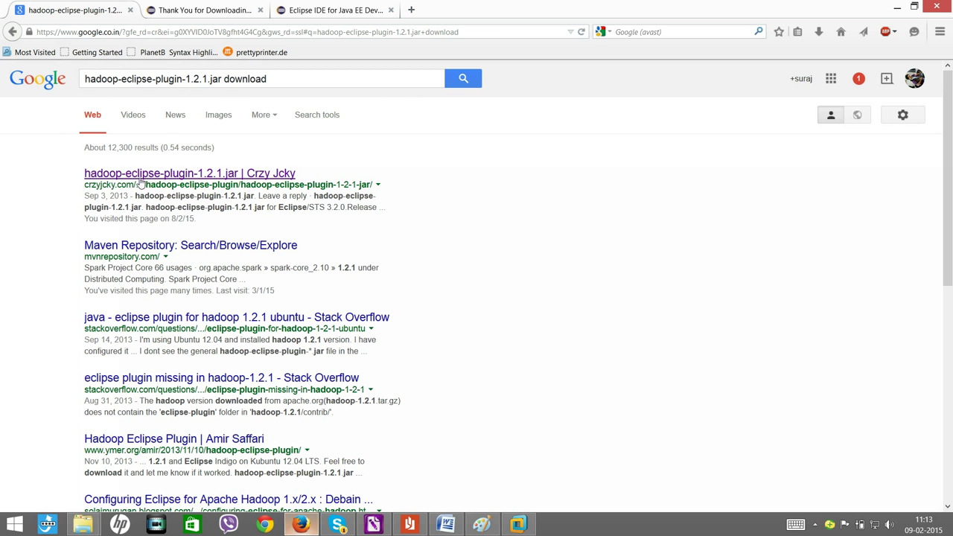
# Open the Crzy Jcky search result in a new tab and follow its hadoop-eclipse-plugin-1.2.1.jar download link
pyautogui.rightClick(143, 180)
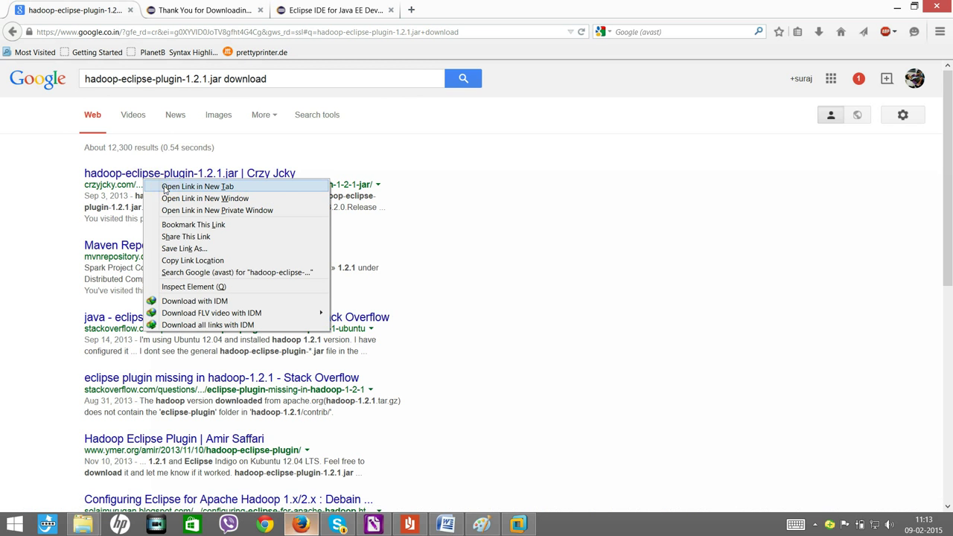
pyautogui.click(164, 187)
pyautogui.click(219, 11)
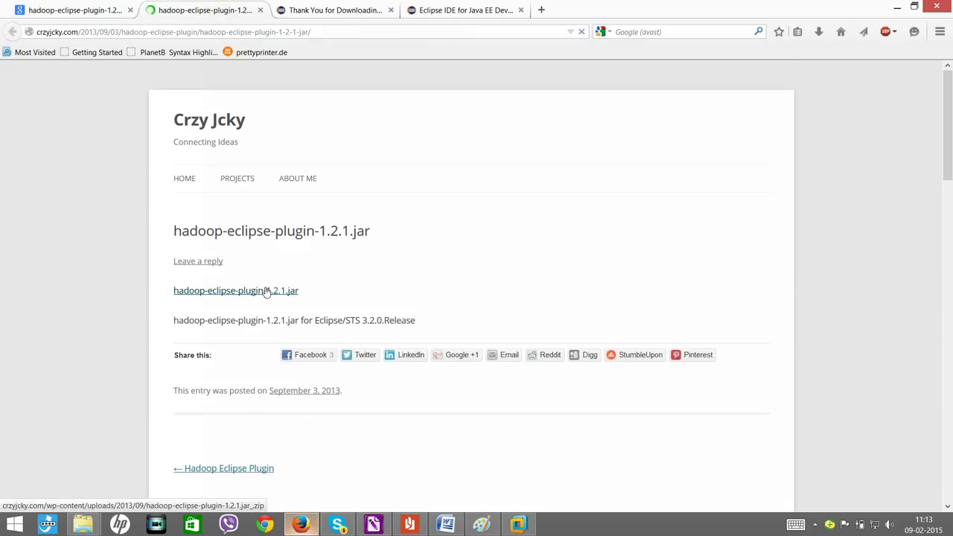
pyautogui.click(268, 292)
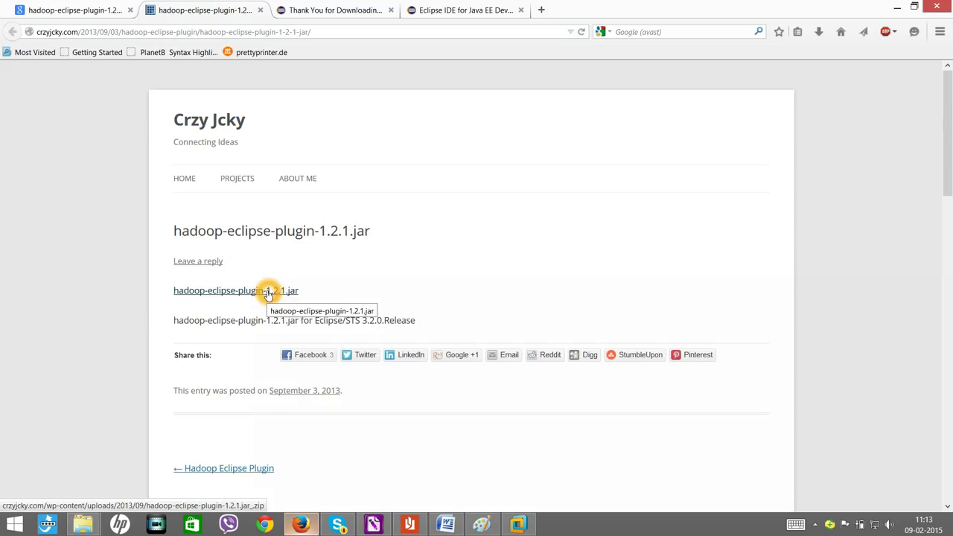
pyautogui.click(277, 293)
pyautogui.click(261, 295)
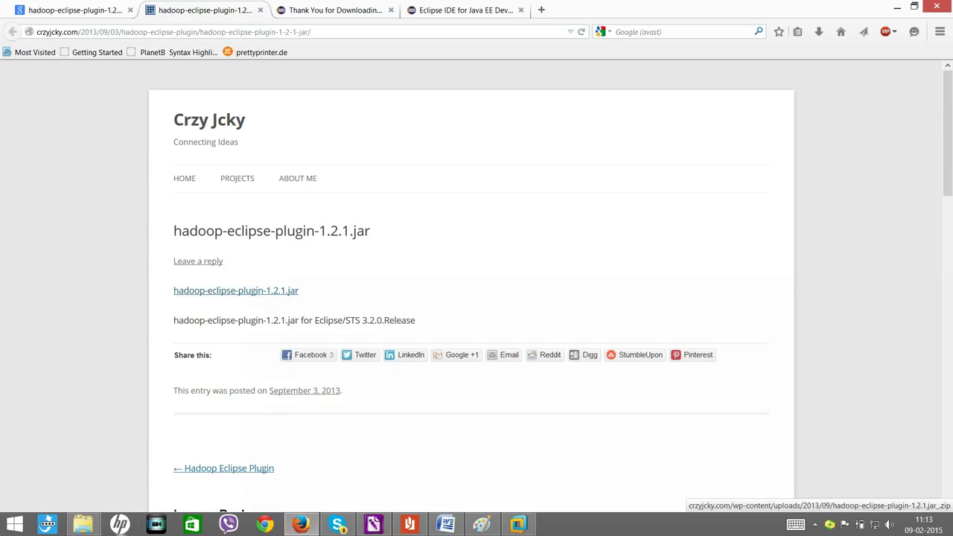
# Switch to the Hadoop Software folder in File Explorer and delete the extracted hadoop-eclipse-plugin-1.2.1.jar_ folder
pyautogui.moveTo(83, 524)
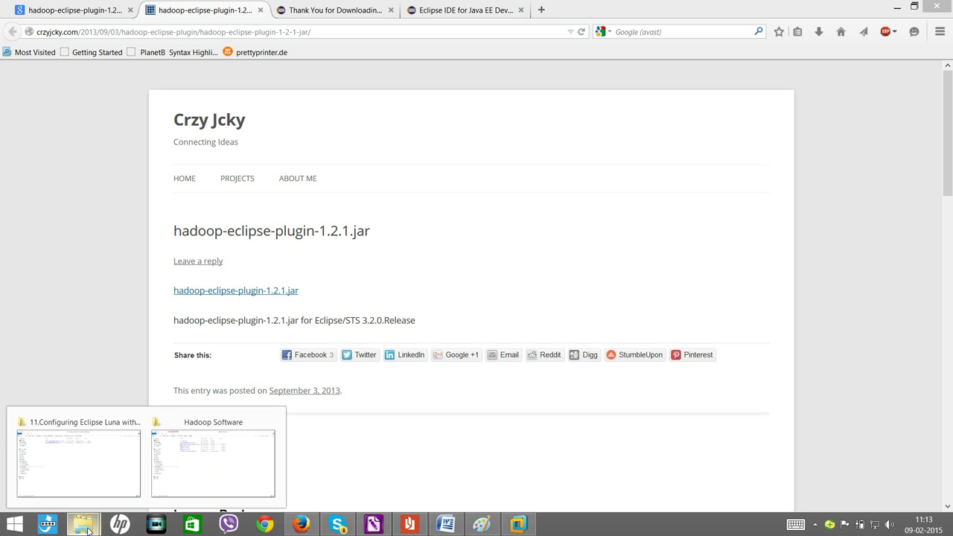
pyautogui.click(205, 459)
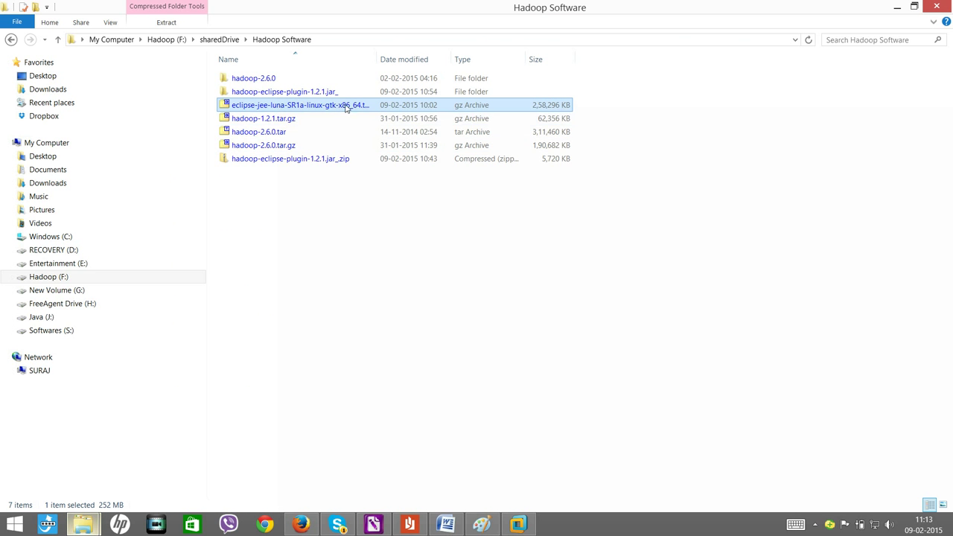
pyautogui.click(312, 159)
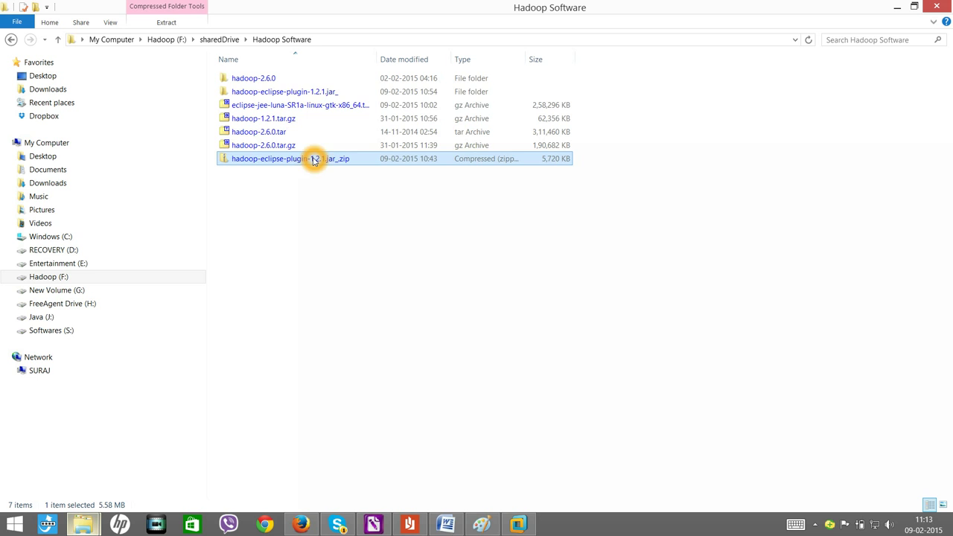
pyautogui.click(325, 92)
pyautogui.press('Delete')
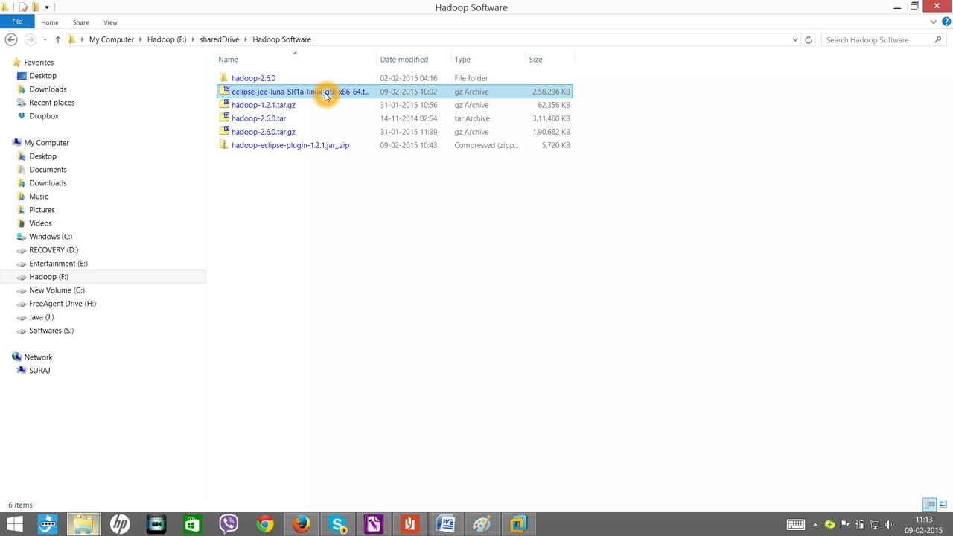
# Extract hadoop-eclipse-plugin-1.2.1.jar_.zip into the suggested hadoop-eclipse-plugin-1.2.1.jar_ folder and select the jar file inside it
pyautogui.click(305, 149)
pyautogui.rightClick(306, 151)
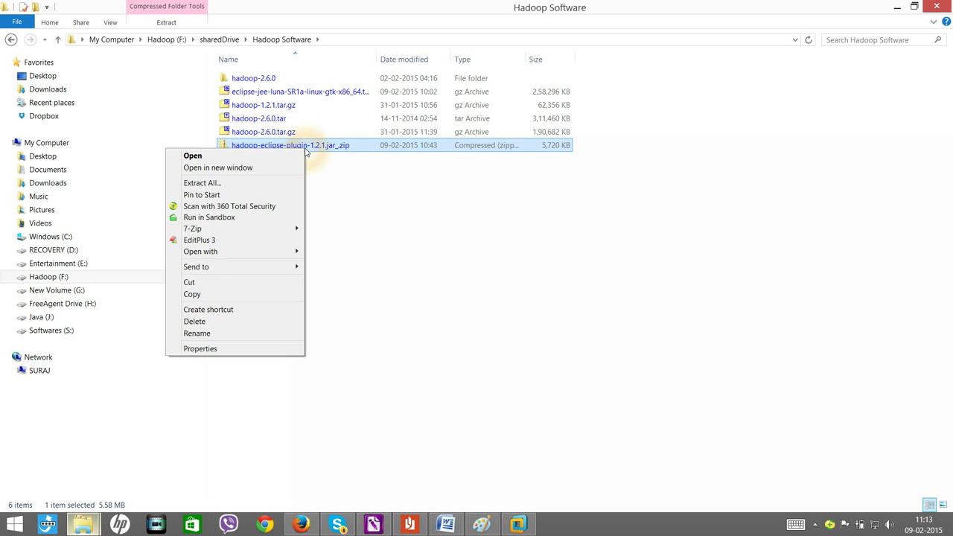
pyautogui.click(282, 183)
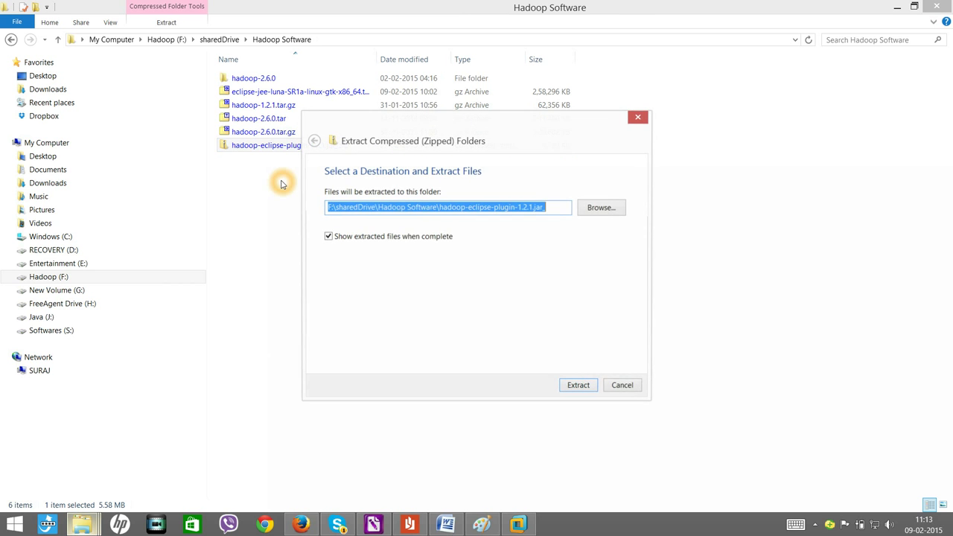
pyautogui.click(581, 387)
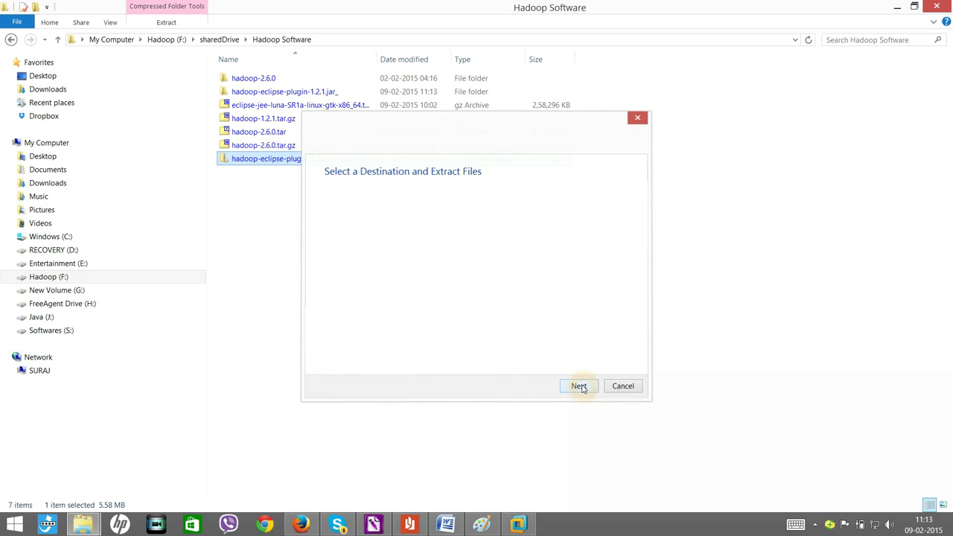
pyautogui.click(279, 38)
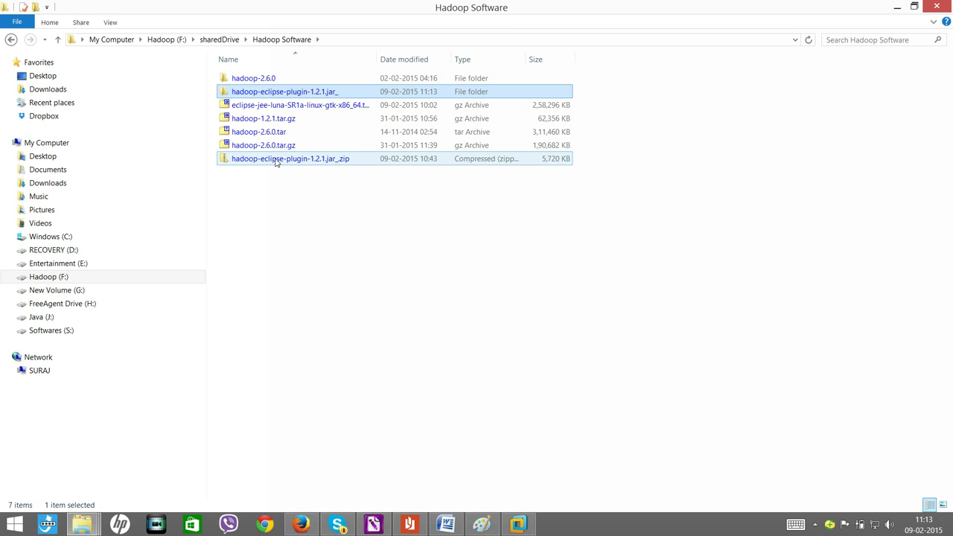
pyautogui.doubleClick(301, 96)
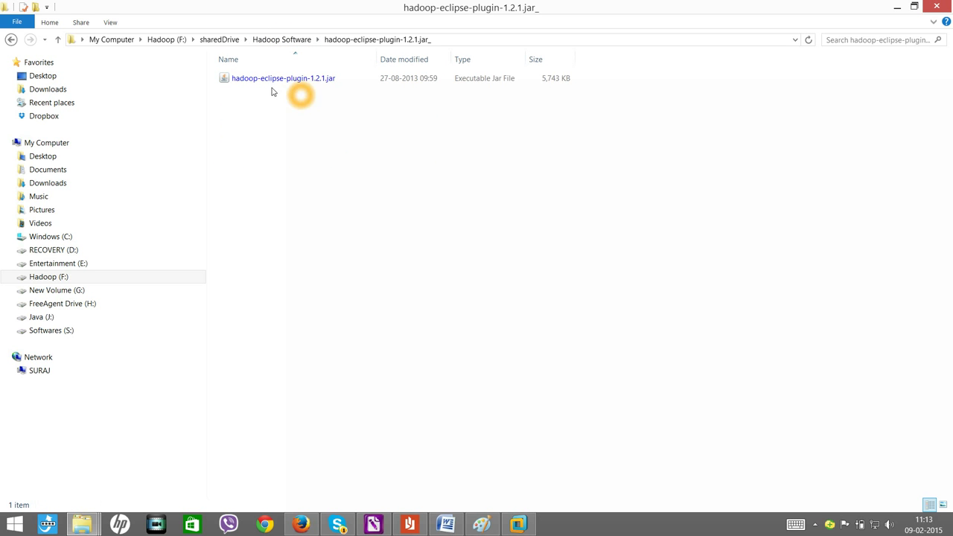
pyautogui.click(292, 83)
pyautogui.click(299, 85)
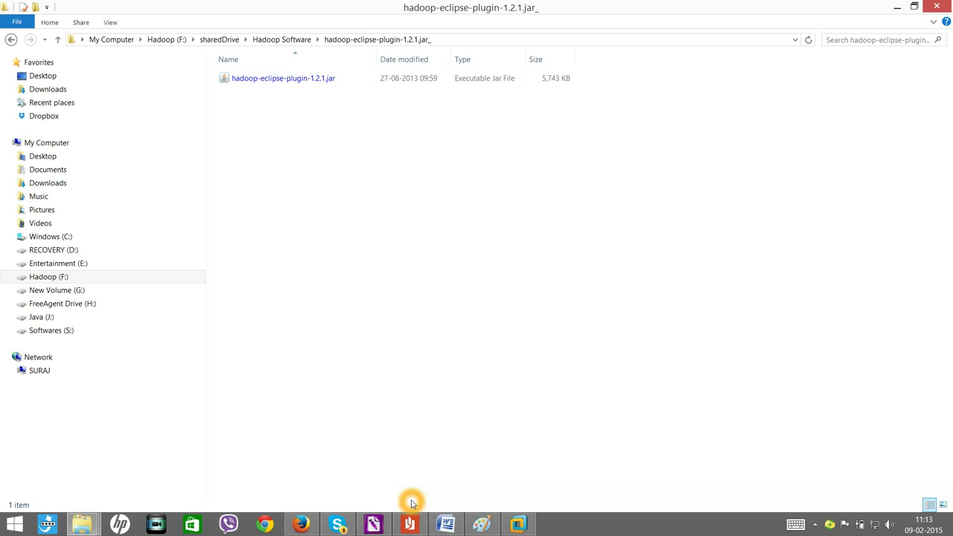
# Check in the Word document which Eclipse folder the plugin jar must be pasted into, and minimize the document
pyautogui.click(450, 526)
pyautogui.click(590, 424)
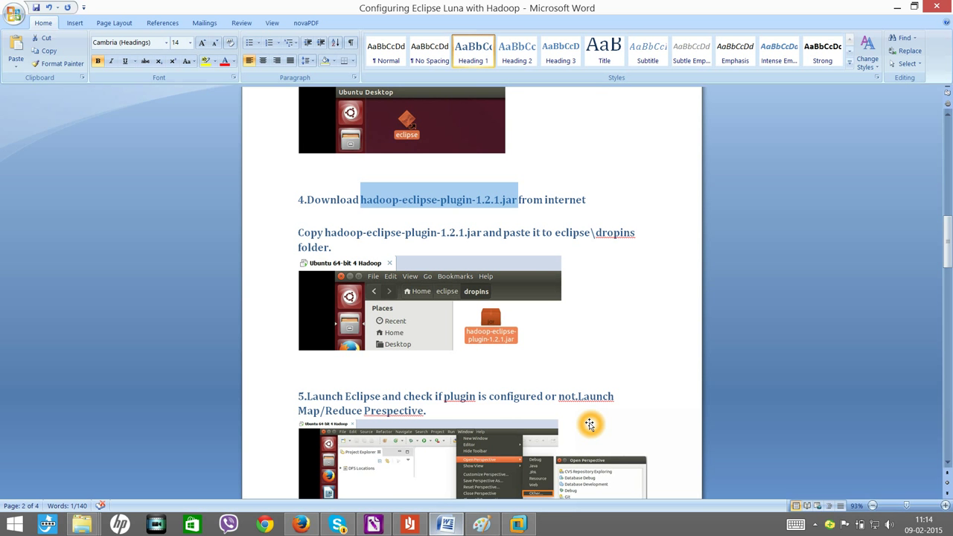
pyautogui.click(614, 291)
pyautogui.click(598, 236)
pyautogui.click(624, 235)
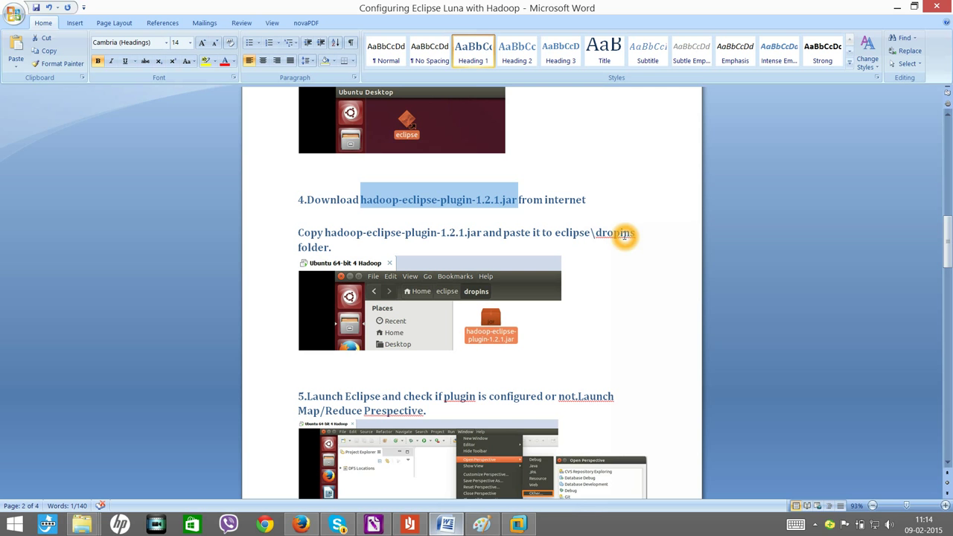
pyautogui.click(897, 7)
# Return to the Ubuntu virtual machine, accept the Open Perspective dialog, exit Eclipse and accept the Workspace Launcher's MapReduceWs workspace
pyautogui.click(519, 525)
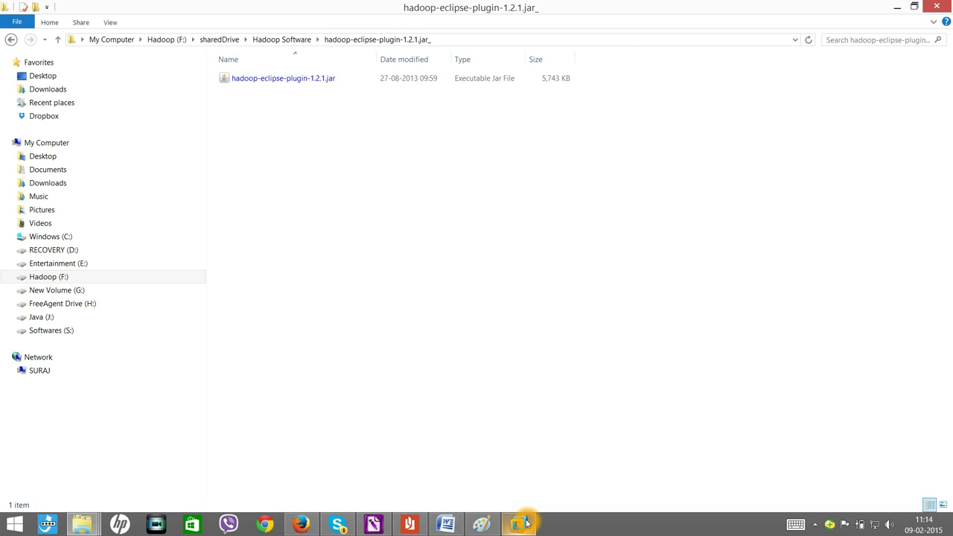
pyautogui.click(511, 259)
pyautogui.click(583, 177)
pyautogui.click(273, 136)
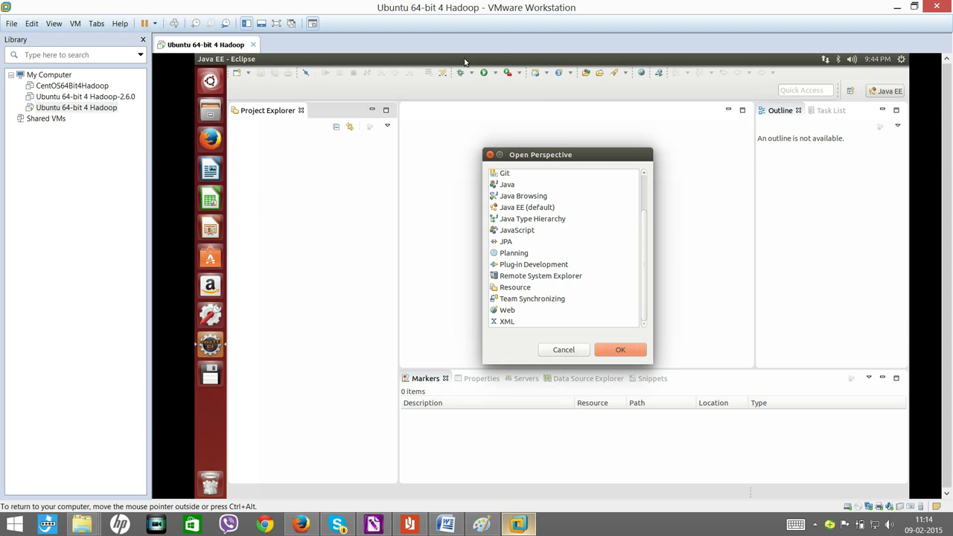
pyautogui.click(626, 349)
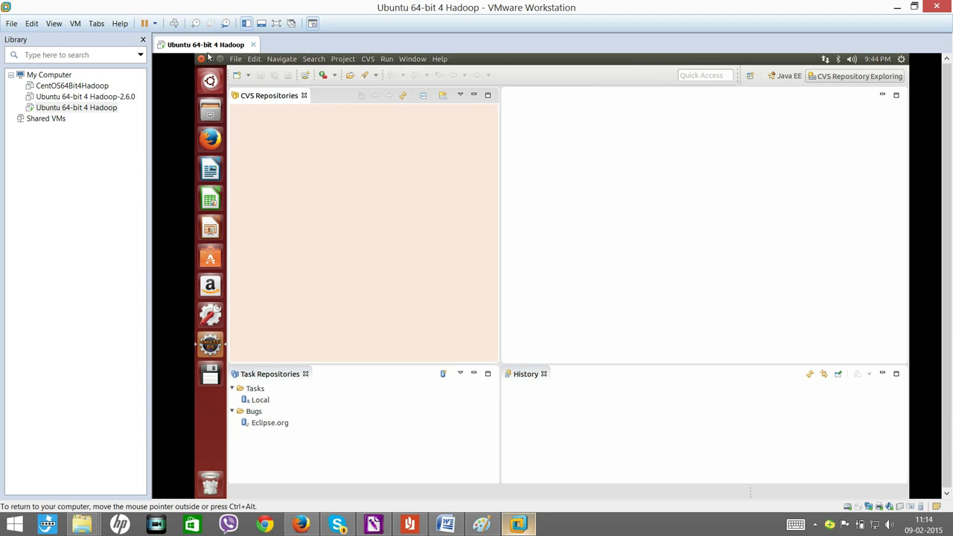
pyautogui.click(202, 60)
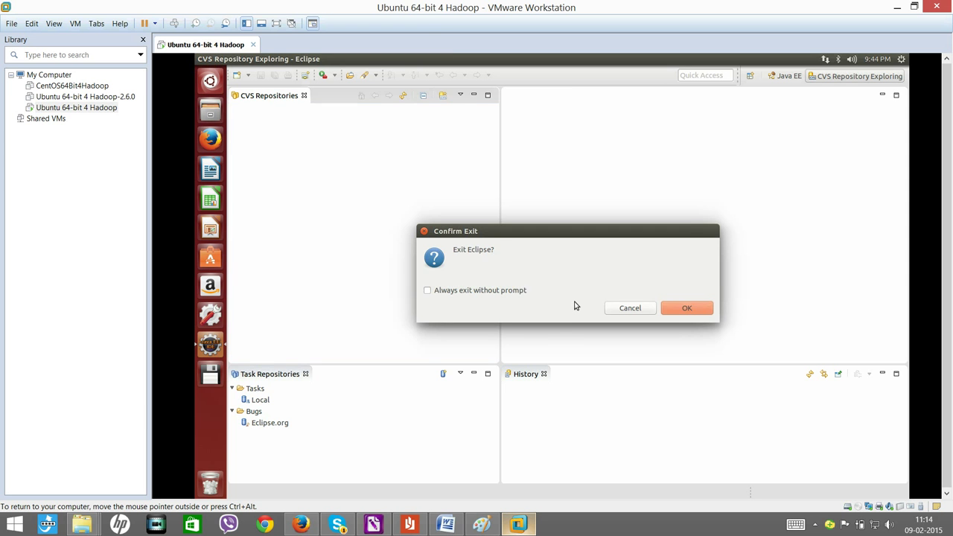
pyautogui.click(691, 308)
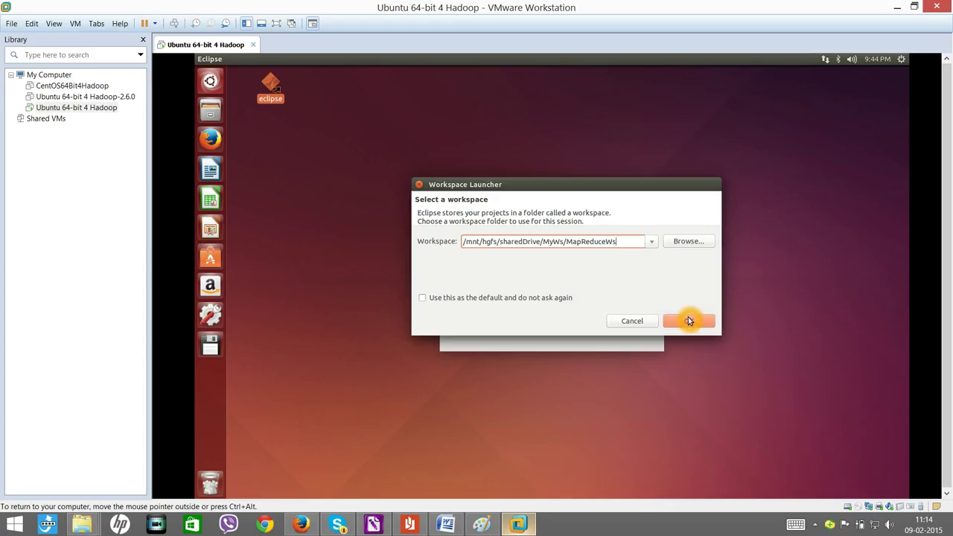
pyautogui.click(689, 321)
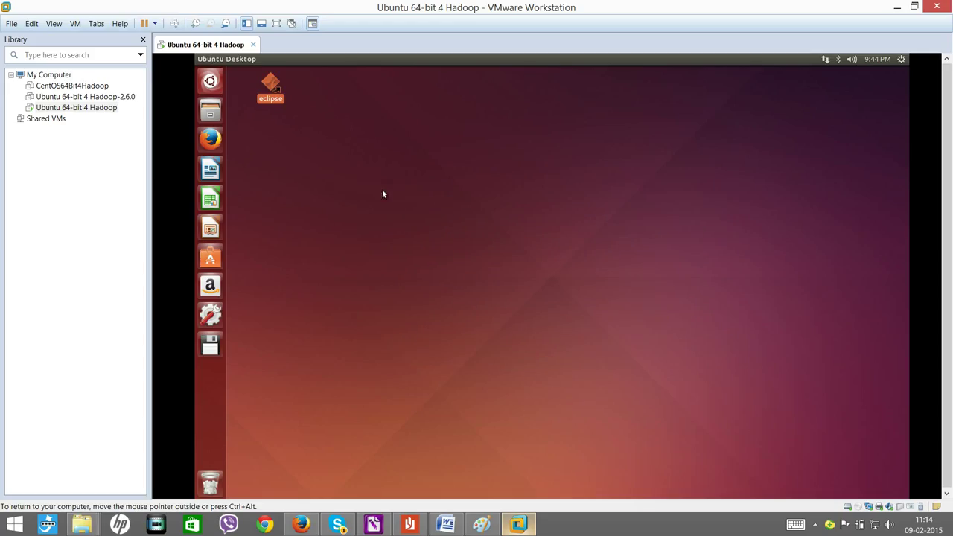
# Open the dropins folder inside the Home directory's eclipse folder in the Ubuntu file manager, with its window maximized
pyautogui.click(210, 110)
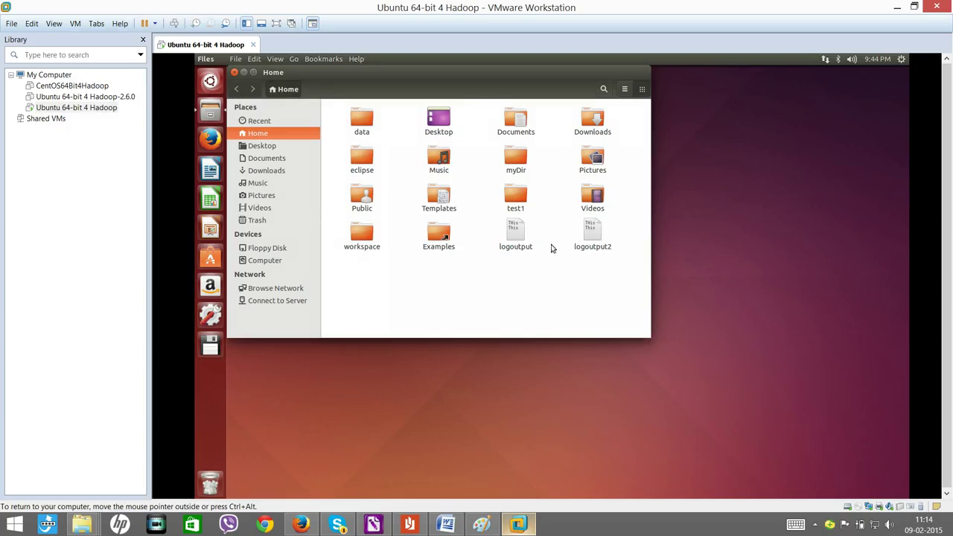
pyautogui.doubleClick(363, 163)
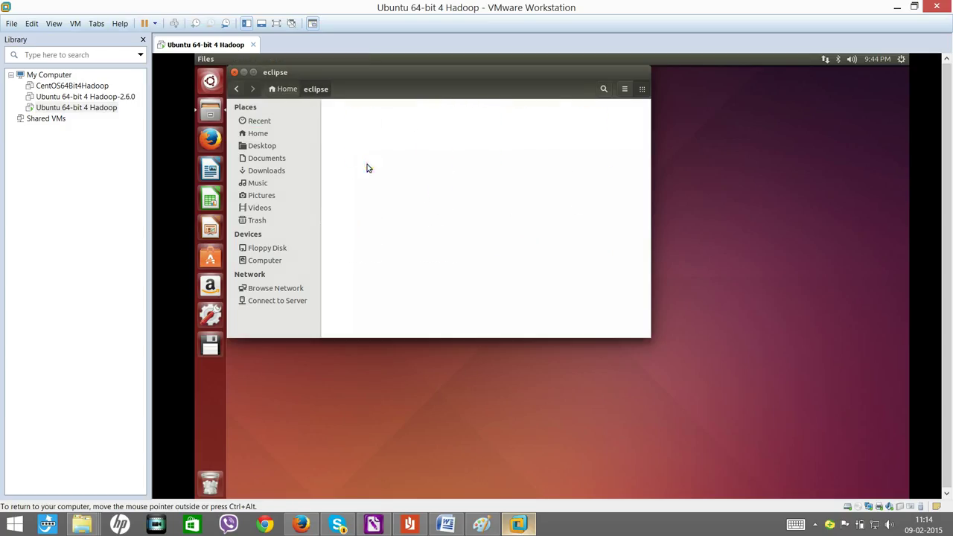
pyautogui.doubleClick(561, 77)
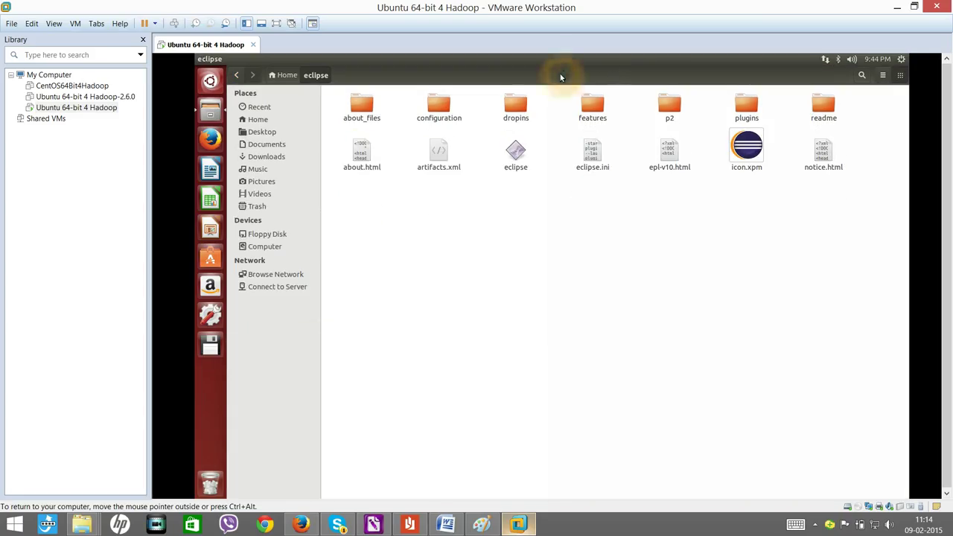
pyautogui.click(520, 109)
pyautogui.click(519, 112)
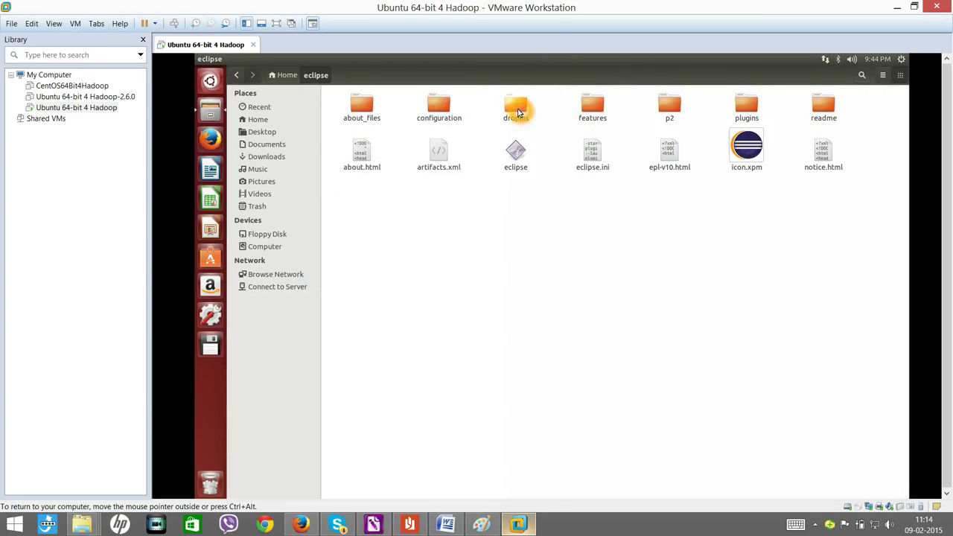
pyautogui.doubleClick(517, 112)
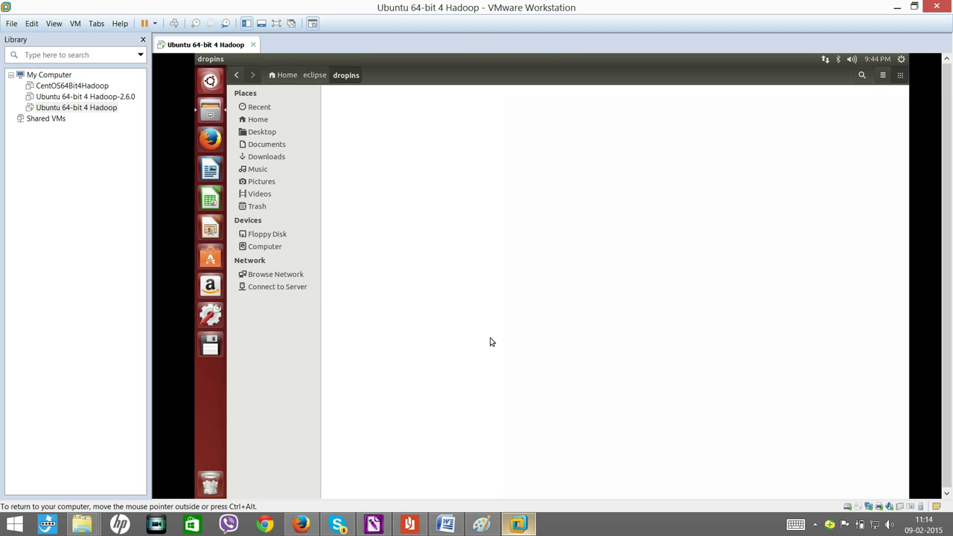
# Copy hadoop-eclipse-plugin-1.2.1.jar from the Windows hadoop-eclipse-plugin-1.2.1.jar_ folder into the virtual machine's open dropins folder
pyautogui.moveTo(93, 526)
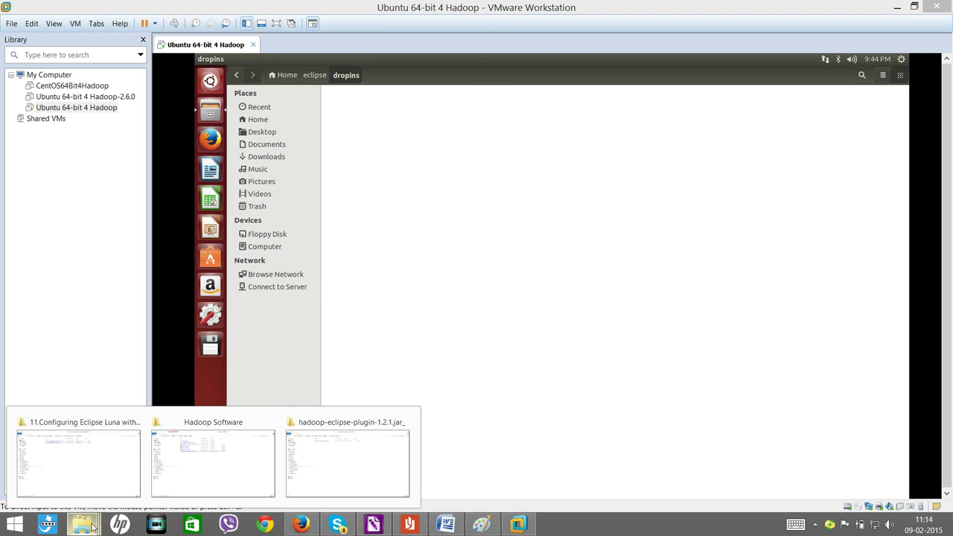
pyautogui.click(329, 464)
pyautogui.click(407, 218)
pyautogui.click(296, 80)
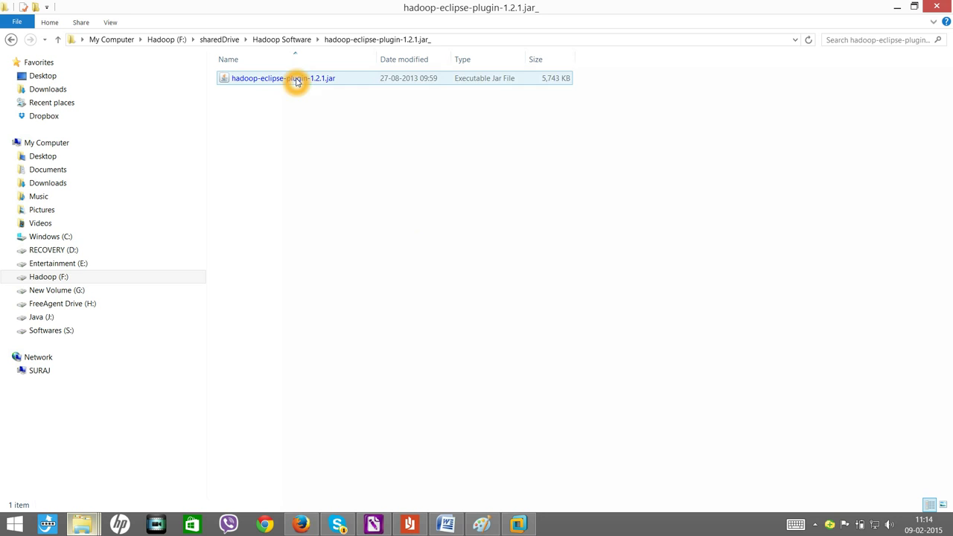
pyautogui.click(296, 80)
pyautogui.moveTo(297, 82); pyautogui.dragTo(477, 171)
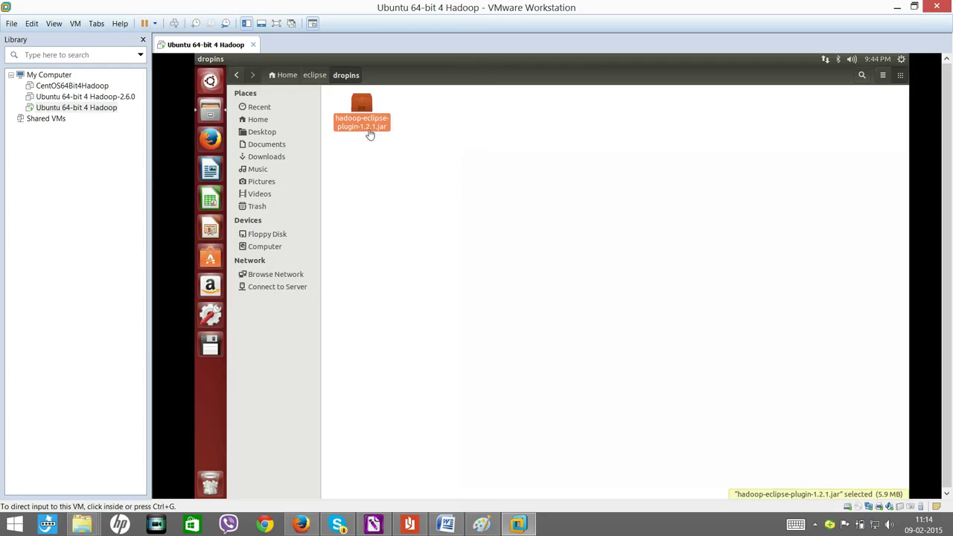
# Close the Ubuntu file manager and launch Eclipse from the desktop with the /mnt/hgfs/sharedDrive/MyWs/MapReduceWs workspace
pyautogui.click(201, 59)
pyautogui.click(353, 177)
pyautogui.doubleClick(273, 87)
pyautogui.click(518, 227)
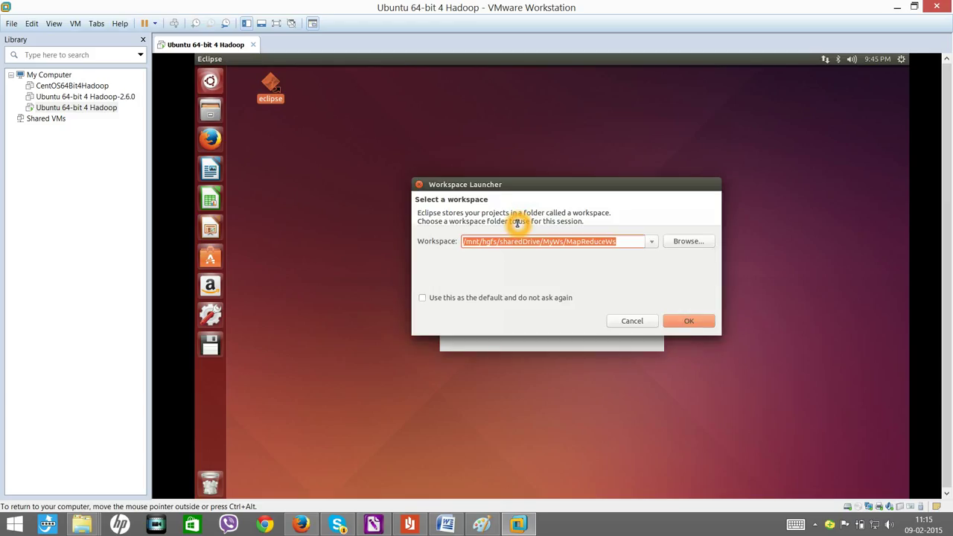
pyautogui.click(689, 321)
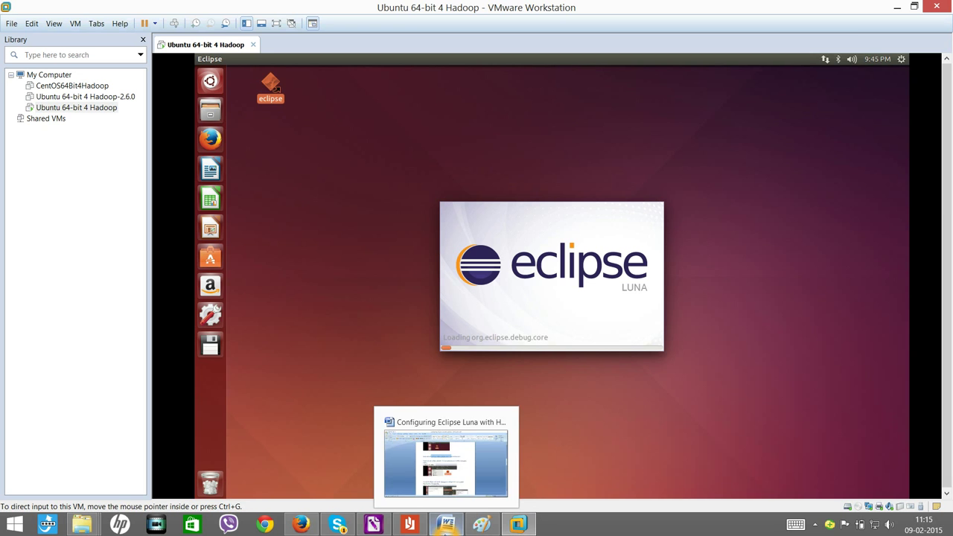
# Switch to Firefox and copy the web address of the crzyjcky.com hadoop-eclipse-plugin-1.2.1.jar download page
pyautogui.click(447, 526)
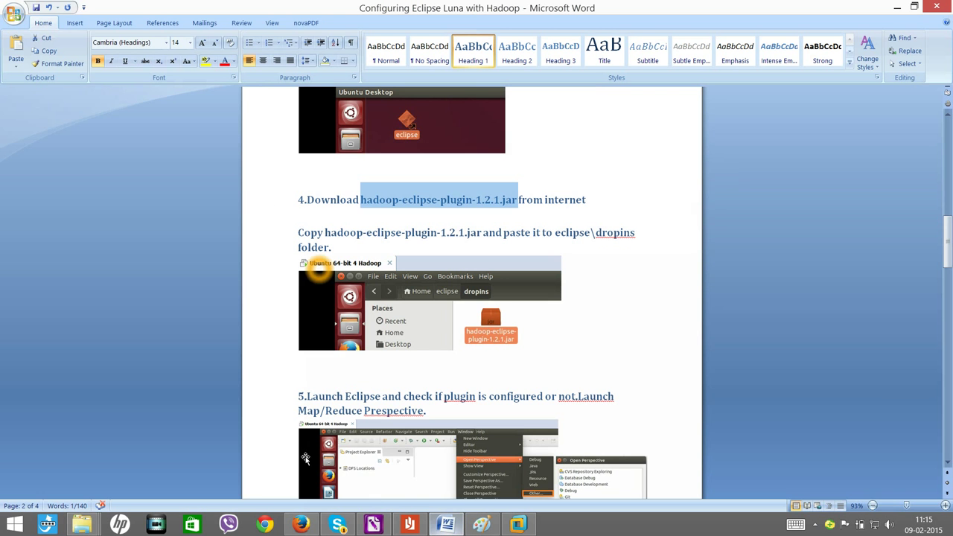
pyautogui.click(300, 526)
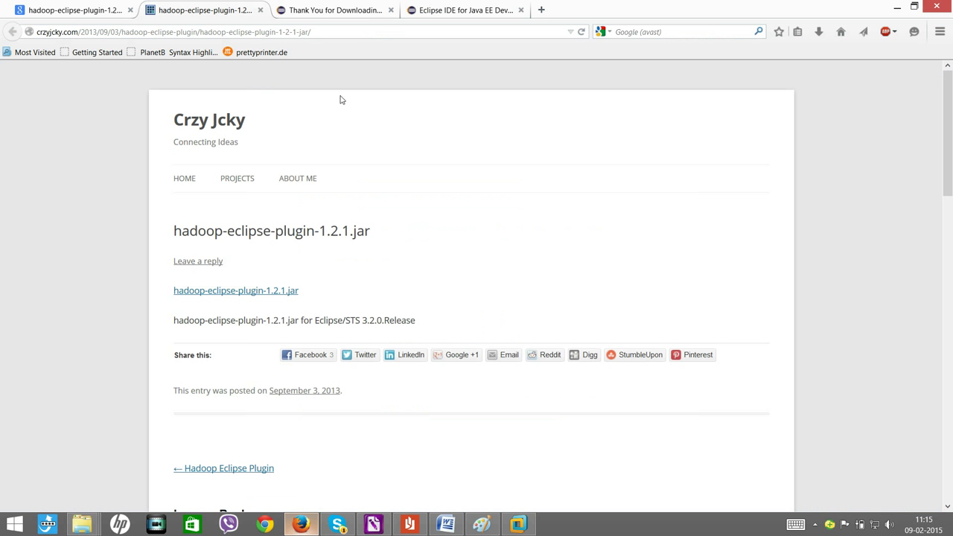
pyautogui.click(325, 32)
pyautogui.hotkey('ctrl', 'c')
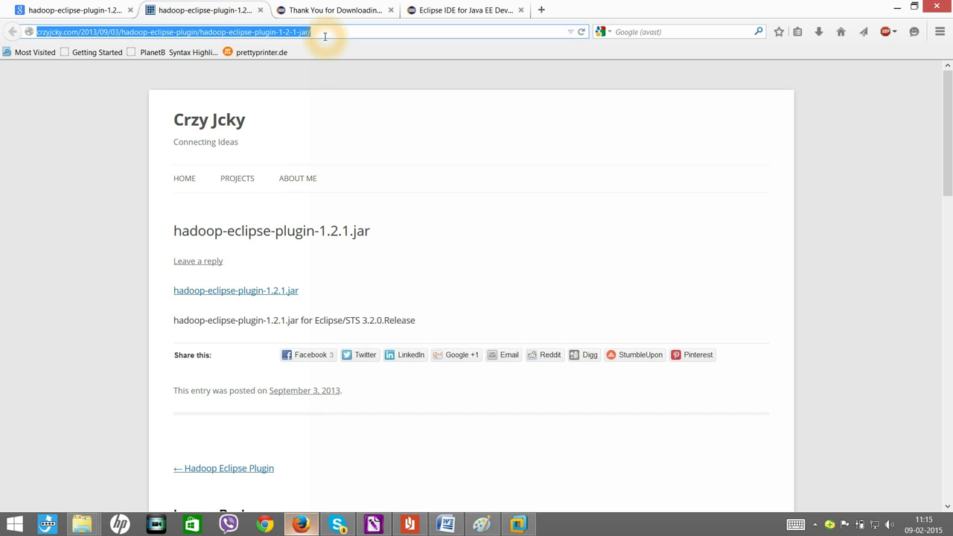
# Paste the copied download page address into the Word document on a new line below the step 4 heading
pyautogui.click(448, 525)
pyautogui.click(592, 219)
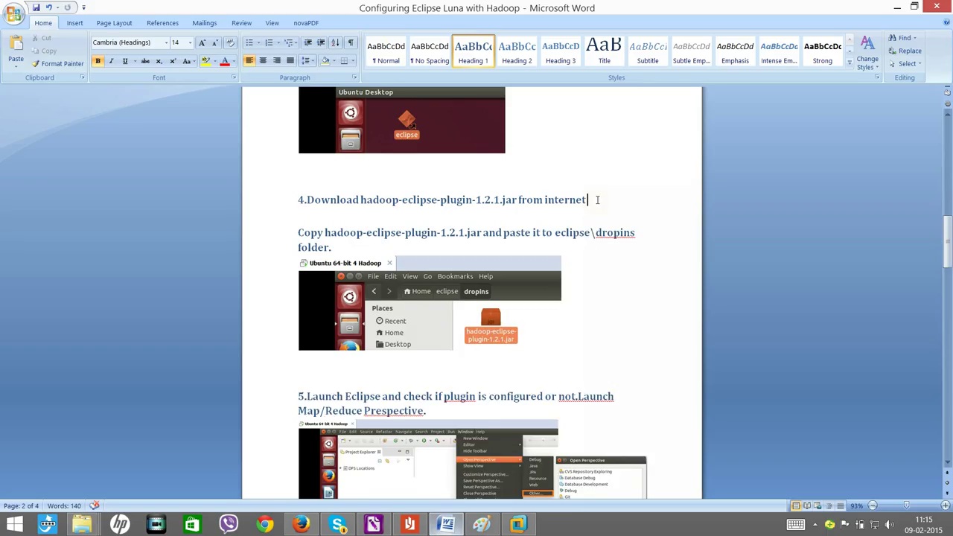
pyautogui.click(597, 199)
pyautogui.press('Return')
pyautogui.hotkey('ctrl', 'v')
pyautogui.click(304, 220)
pyautogui.click(302, 221)
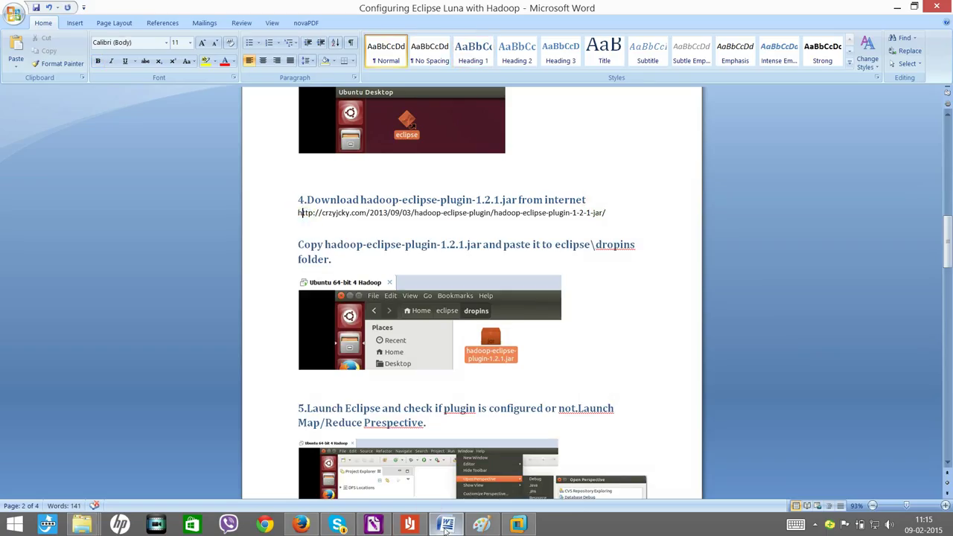
# Return to Eclipse in the Ubuntu virtual machine, minimize the Task Repositories view and close the CVS Repositories view
pyautogui.click(482, 525)
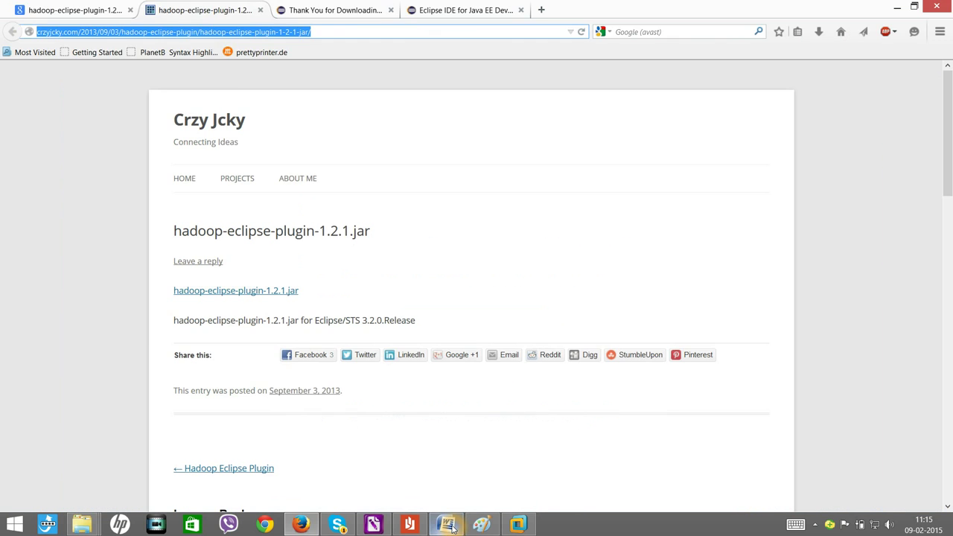
pyautogui.click(518, 525)
pyautogui.click(536, 213)
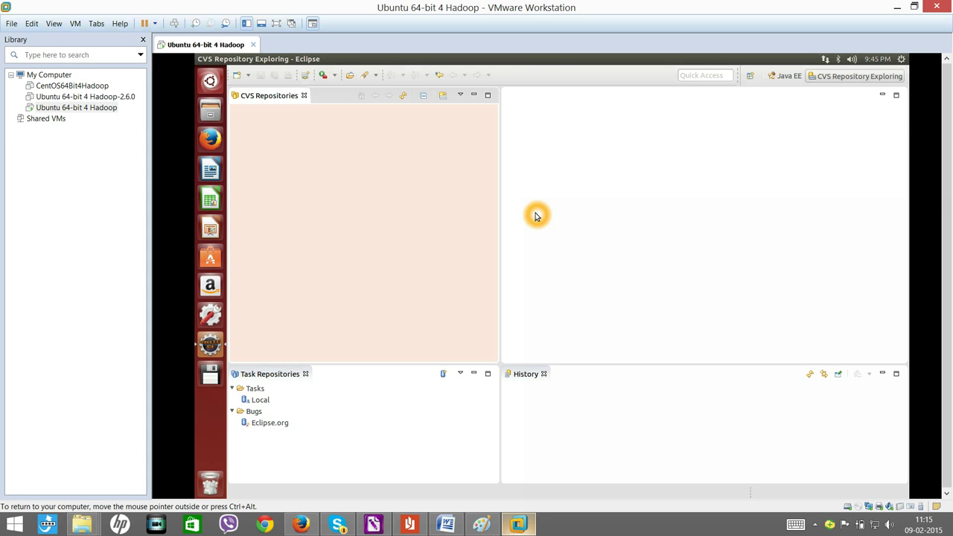
pyautogui.click(358, 246)
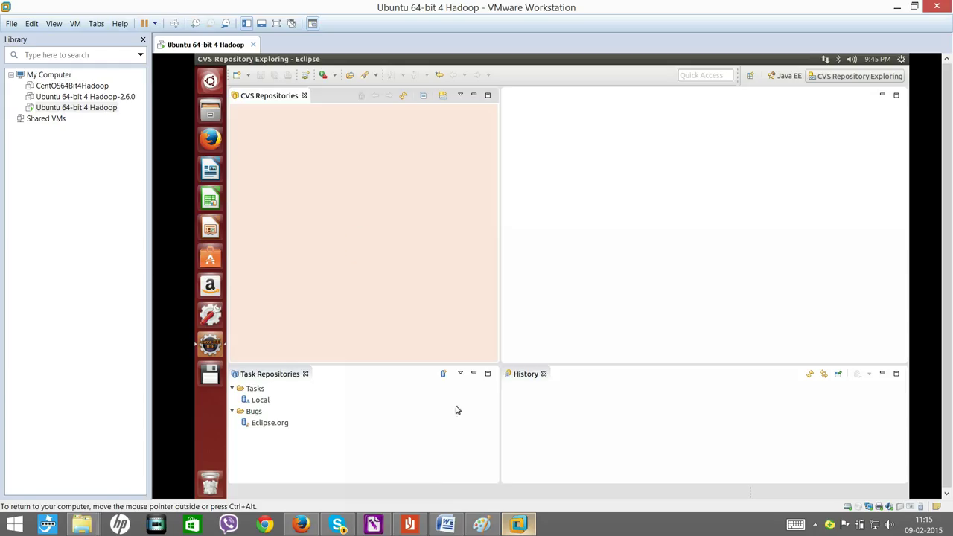
pyautogui.click(475, 374)
pyautogui.click(397, 100)
pyautogui.click(325, 98)
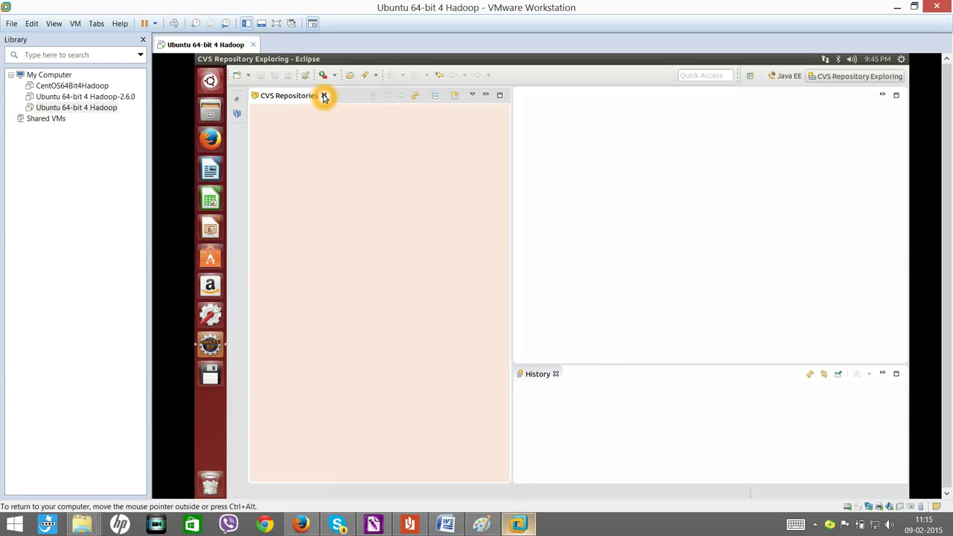
pyautogui.click(326, 97)
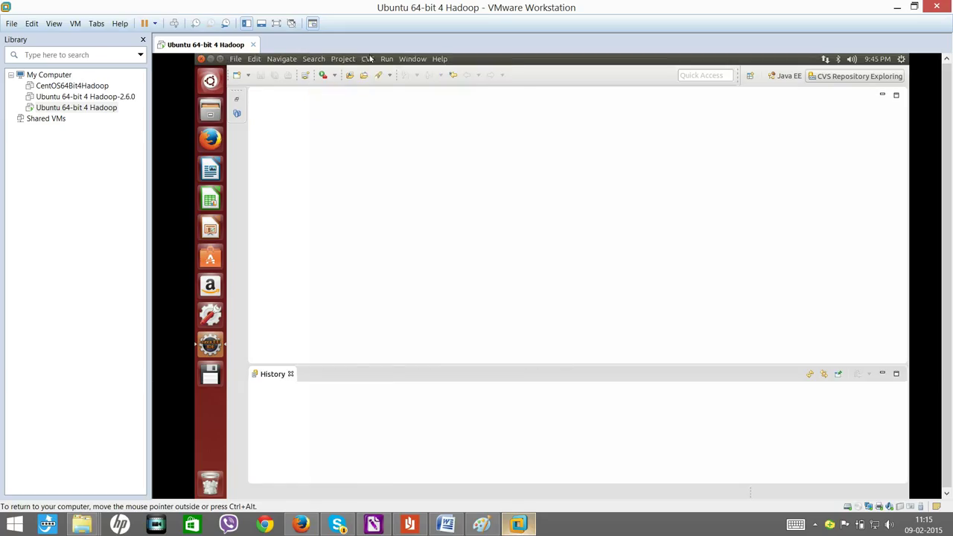
# Open the Map/Reduce perspective in Eclipse from the full list of perspectives
pyautogui.click(410, 59)
pyautogui.moveTo(453, 108)
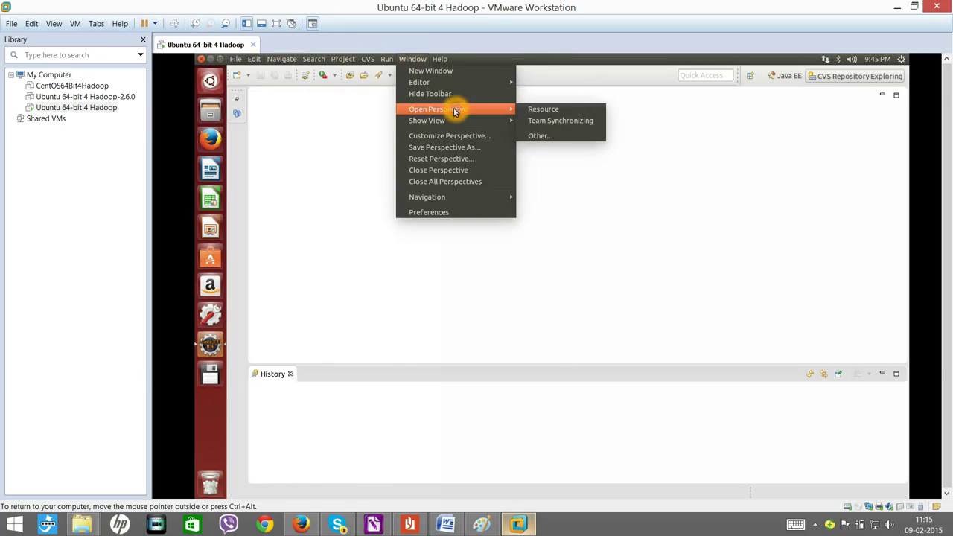
pyautogui.click(536, 135)
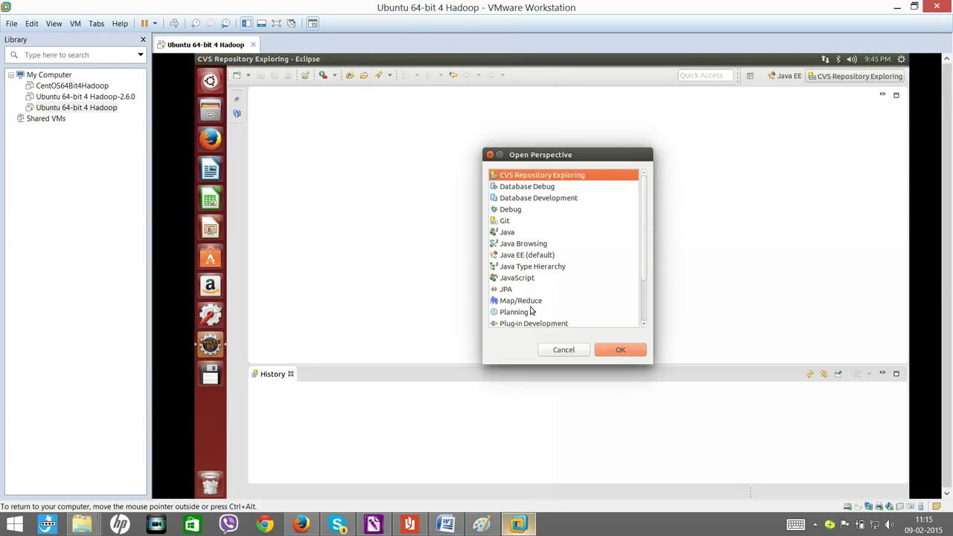
pyautogui.click(509, 302)
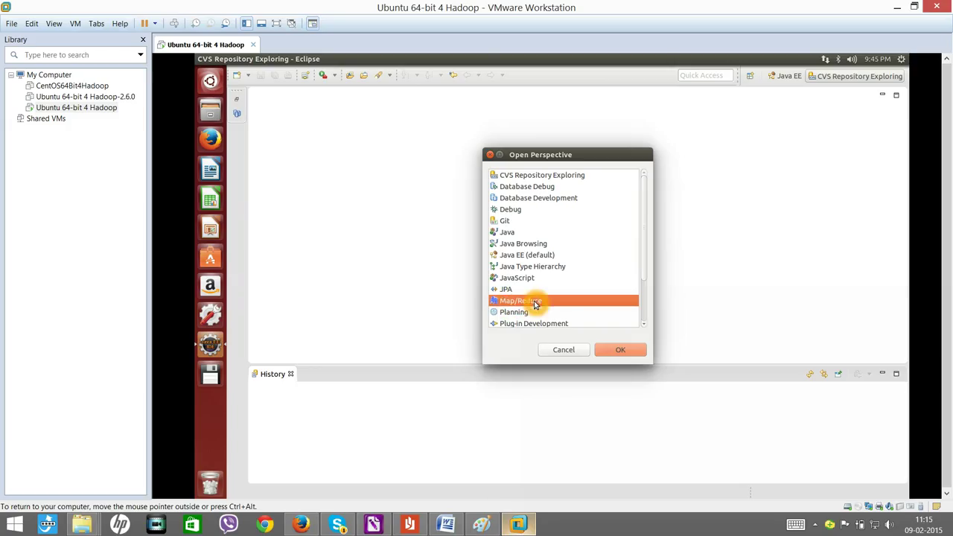
pyautogui.click(619, 350)
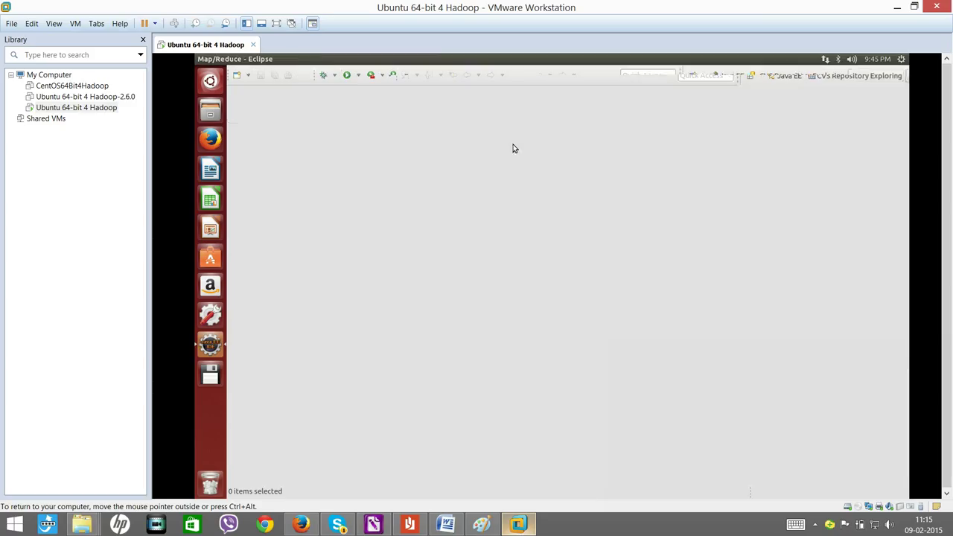
pyautogui.click(512, 148)
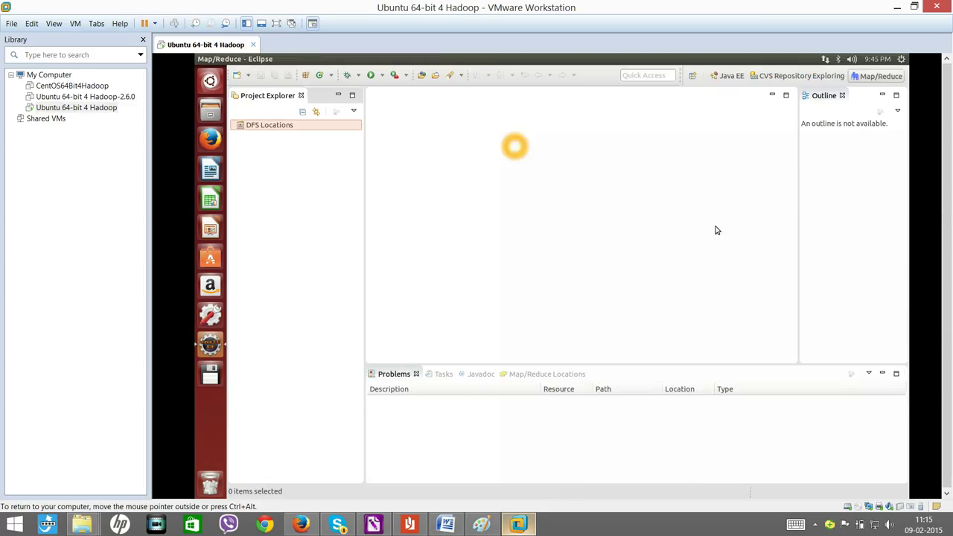
pyautogui.click(717, 231)
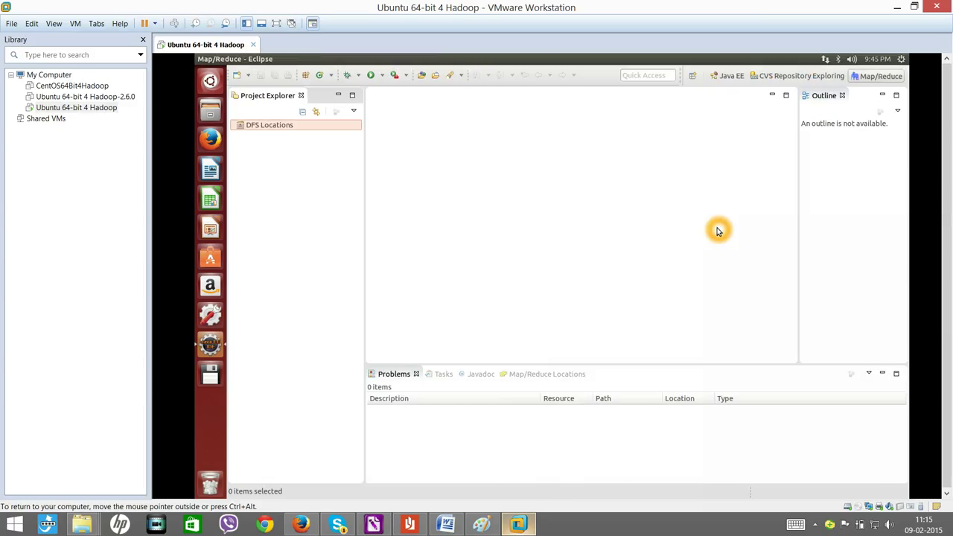
# Show the Map/Reduce Locations view and check the DFS Locations entry in the Project Explorer
pyautogui.click(533, 373)
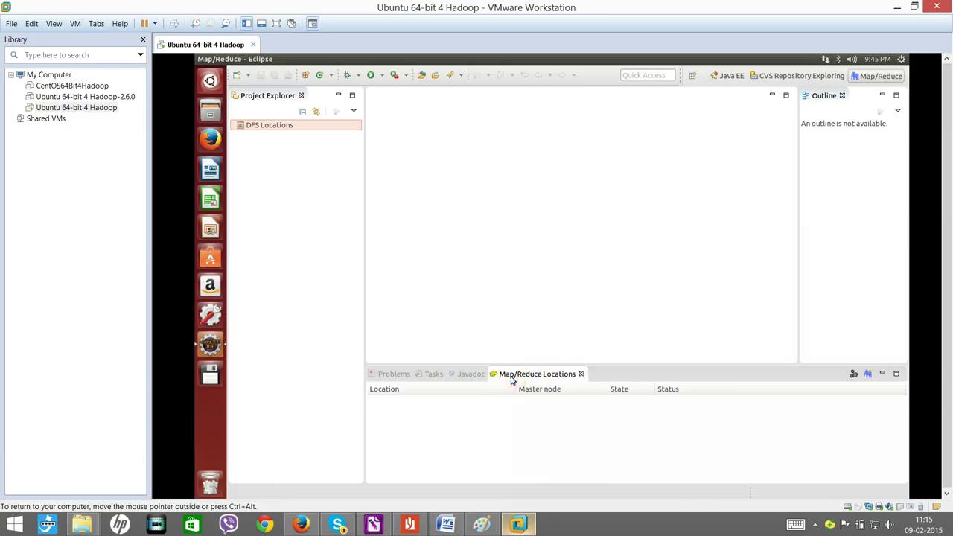
pyautogui.click(548, 375)
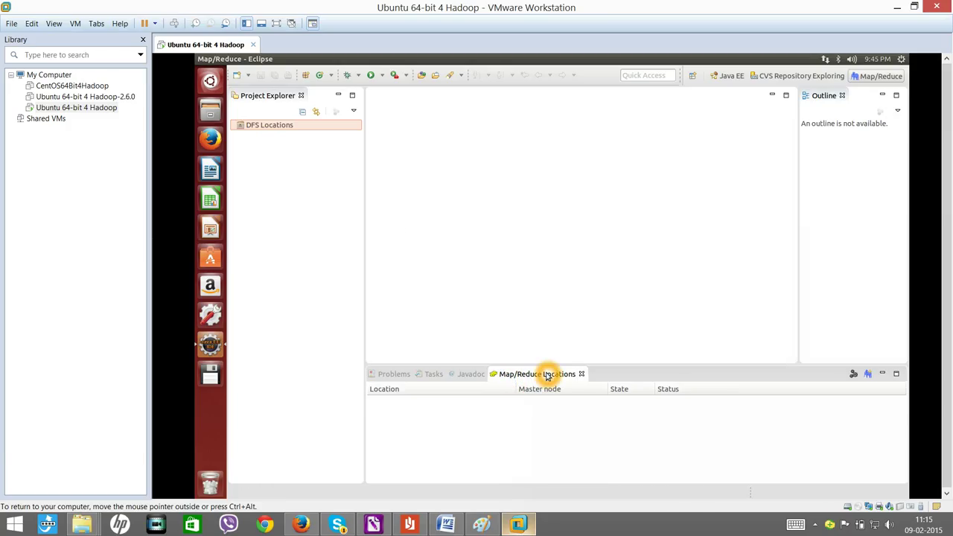
pyautogui.click(269, 129)
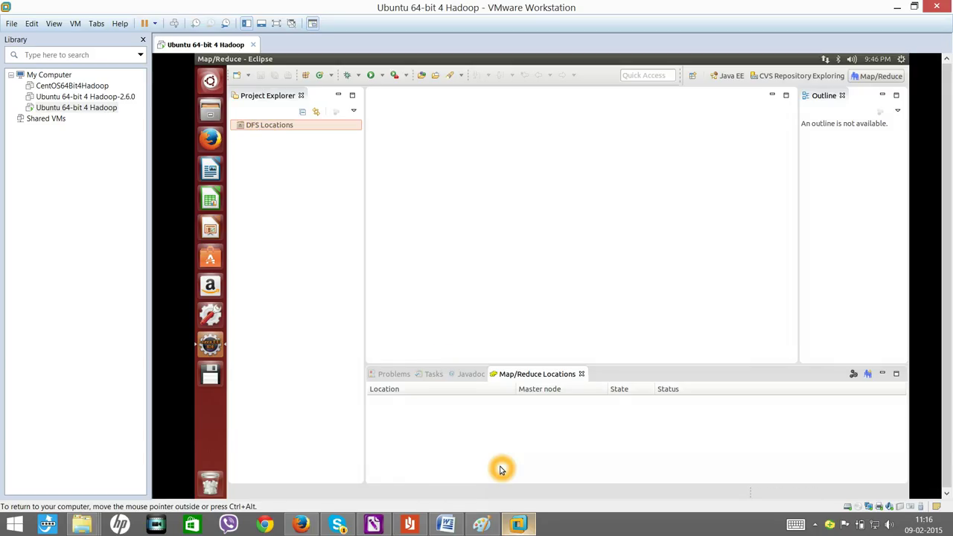
# Read in the Word document how step 6 starts the Hadoop cluster
pyautogui.click(454, 498)
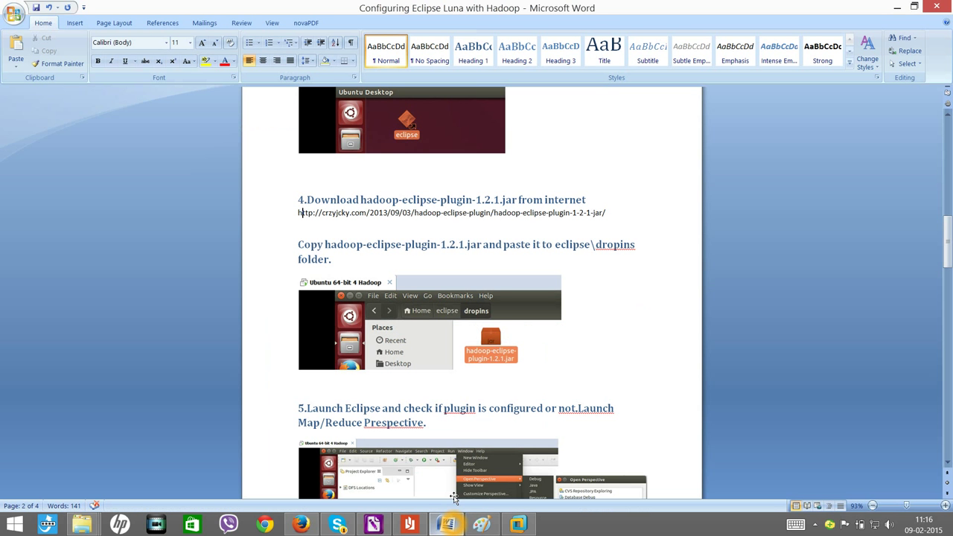
pyautogui.moveTo(949, 224); pyautogui.dragTo(948, 293)
pyautogui.click(414, 279)
pyautogui.click(301, 219)
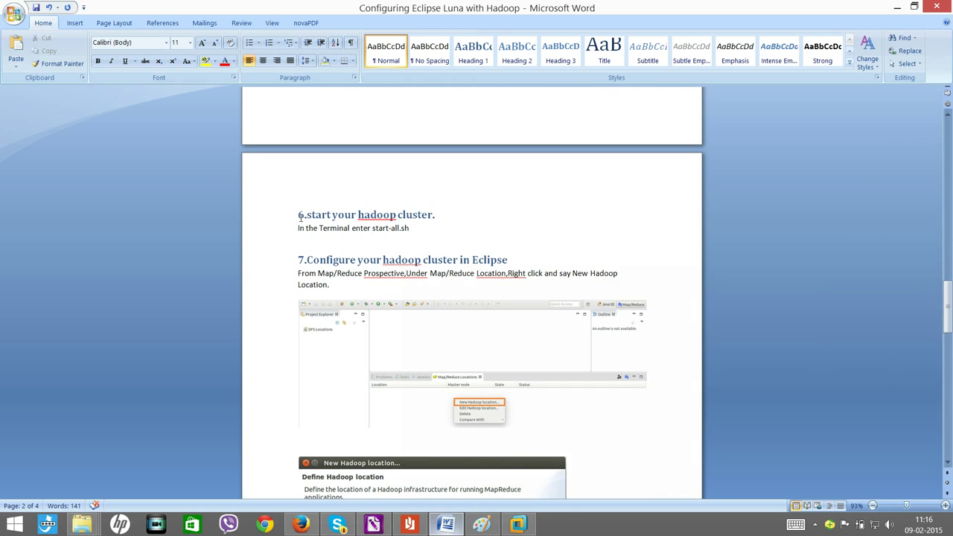
# Open a terminal in the Ubuntu virtual machine, list the Java processes with jps and start the Hadoop cluster with start-all.sh
pyautogui.click(518, 525)
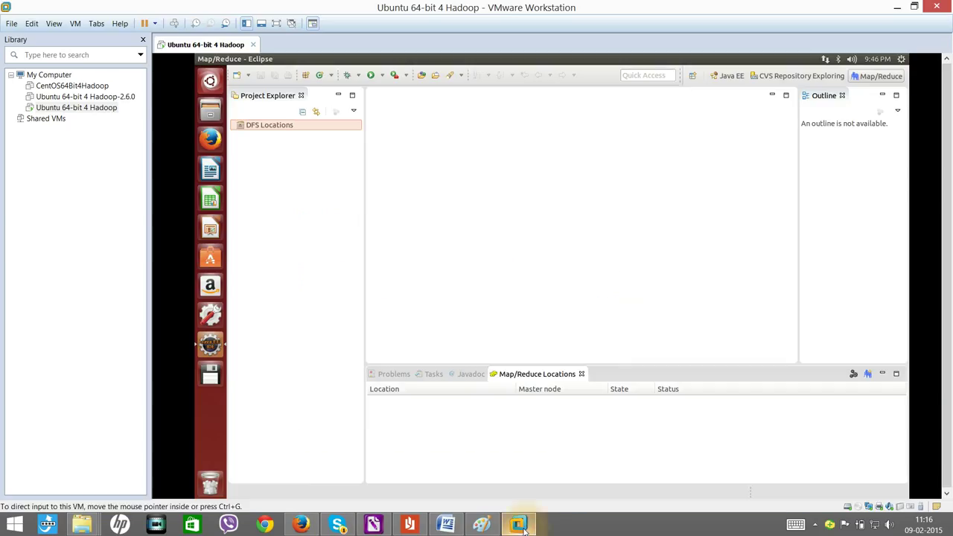
pyautogui.click(571, 248)
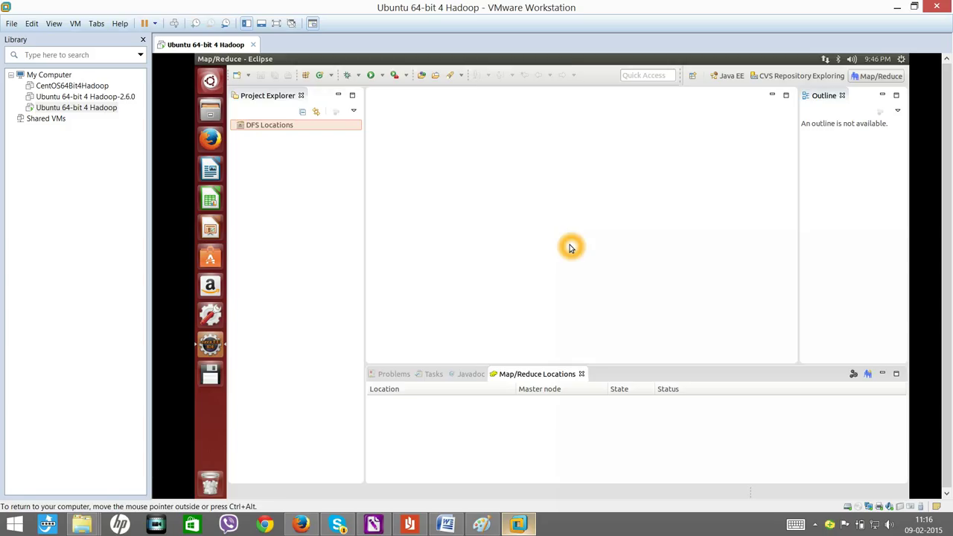
pyautogui.hotkey('ctrl', 'alt', 't')
pyautogui.write('jps')
pyautogui.press('Return')
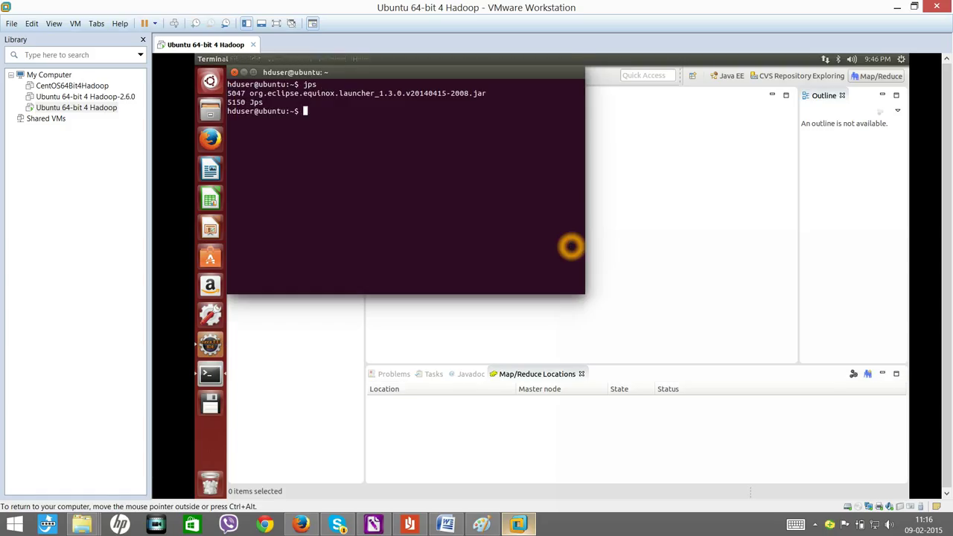
pyautogui.write('start-all.sh')
pyautogui.press('Return')
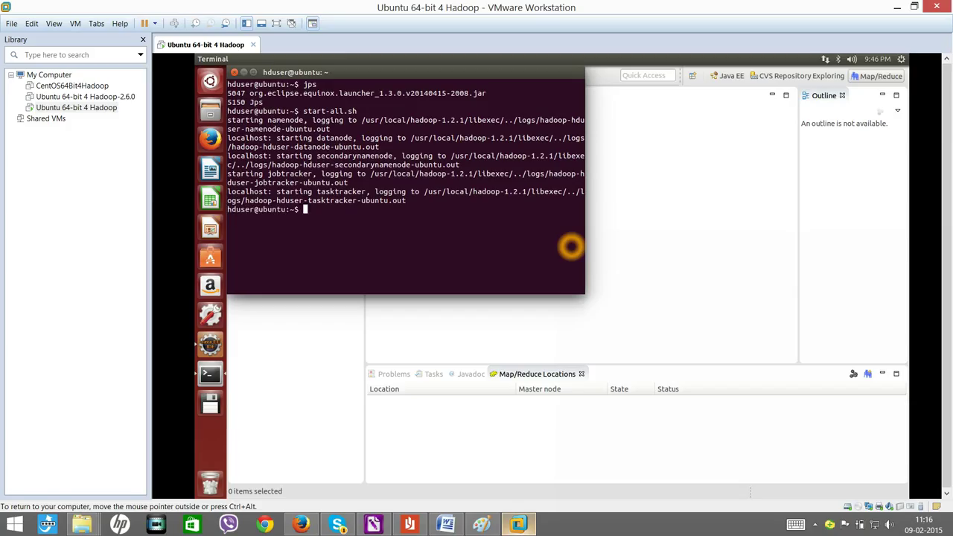
# List the running Java processes with jps in the terminal and return to Eclipse
pyautogui.write('jps')
pyautogui.press('Return')
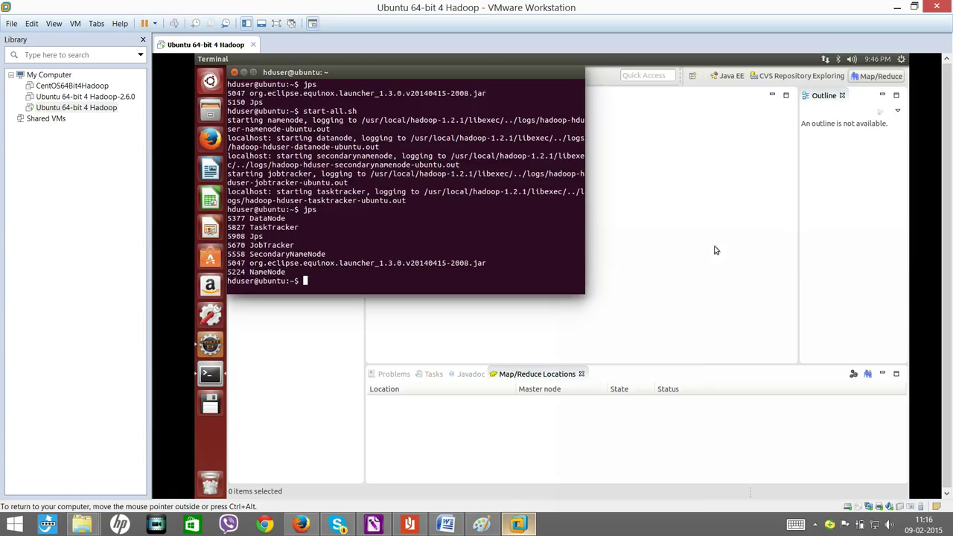
pyautogui.click(653, 291)
# Start a new Hadoop location in the Map/Reduce Locations view and name it myLocation
pyautogui.click(503, 378)
pyautogui.click(489, 415)
pyautogui.rightClick(489, 418)
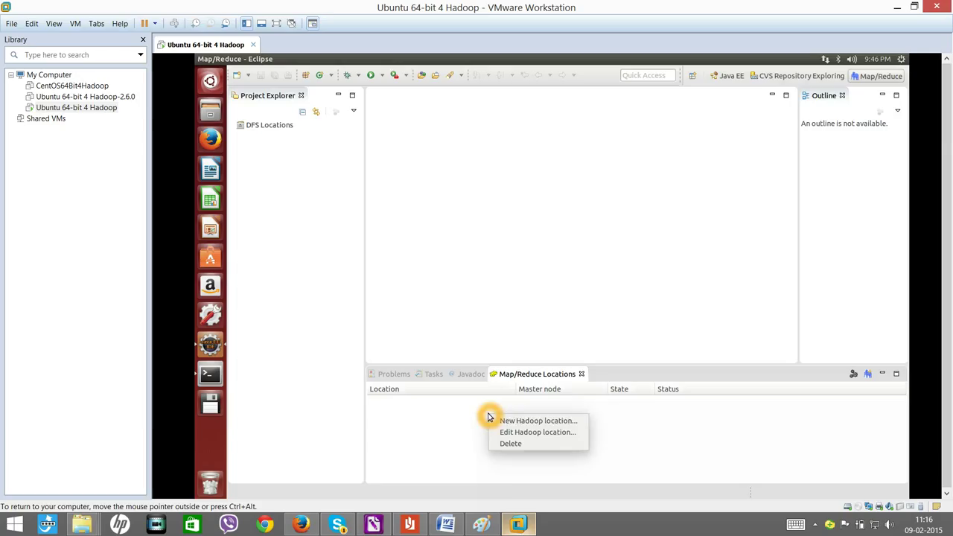
pyautogui.click(531, 421)
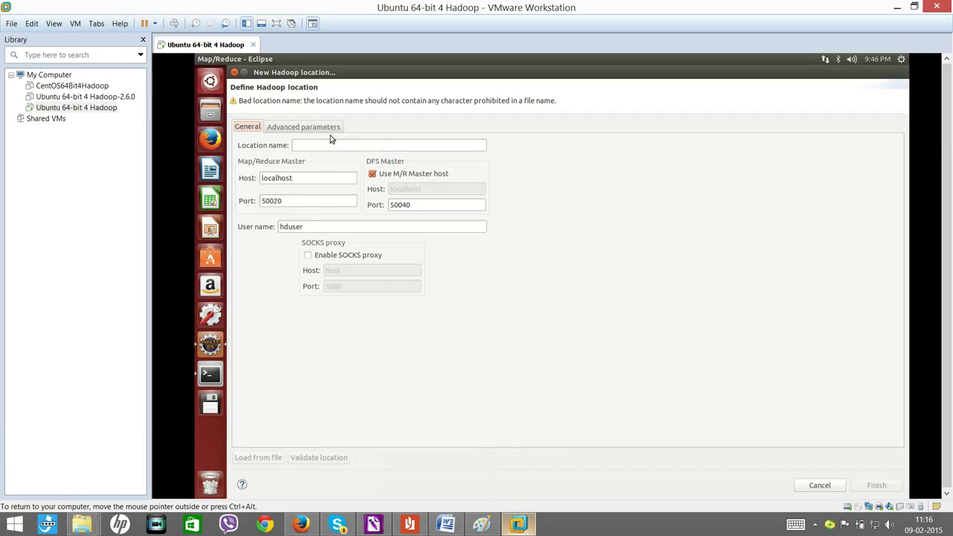
pyautogui.click(328, 146)
pyautogui.write('myLocation')
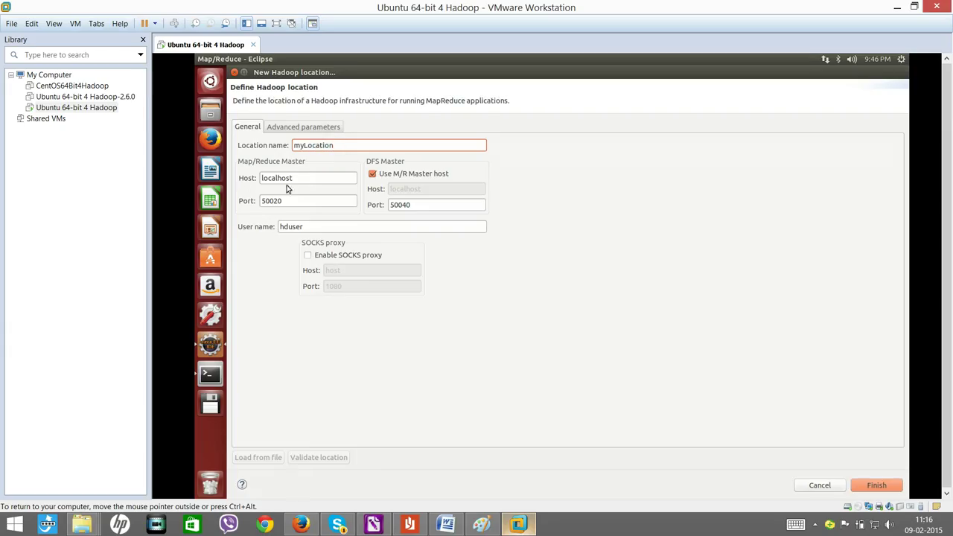
# Set the DFS Master port to 54310 and the Map/Reduce Master port to 54311, and finish defining the Hadoop location
pyautogui.doubleClick(419, 206)
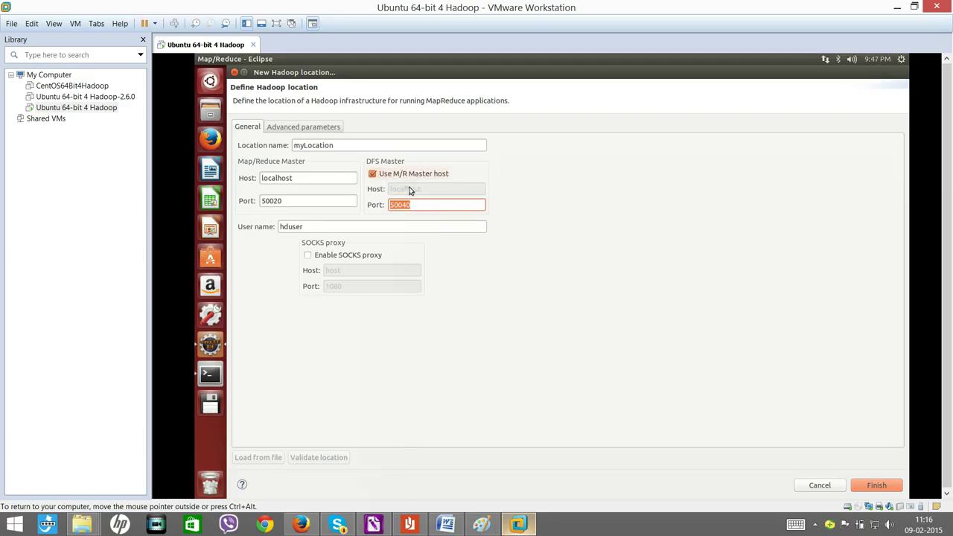
pyautogui.write('54310')
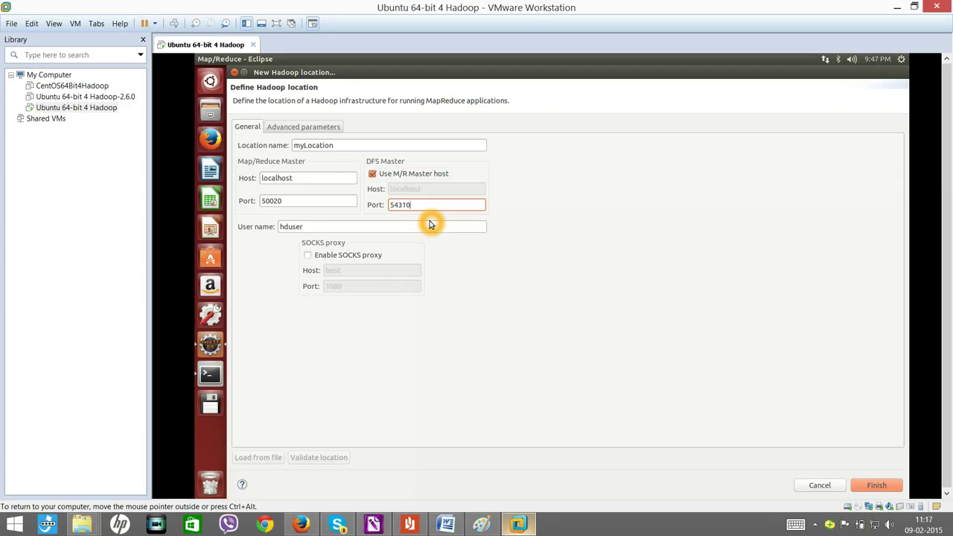
pyautogui.click(311, 178)
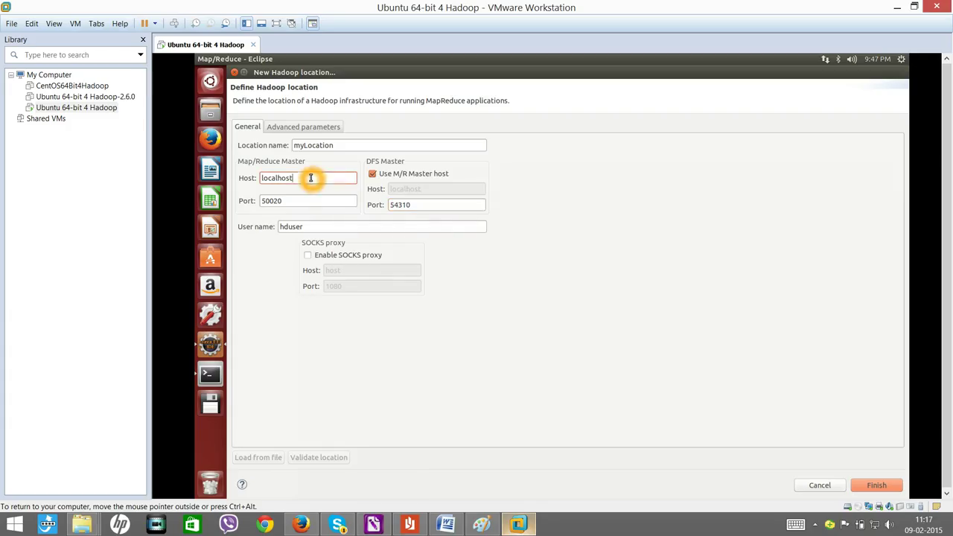
pyautogui.doubleClick(301, 202)
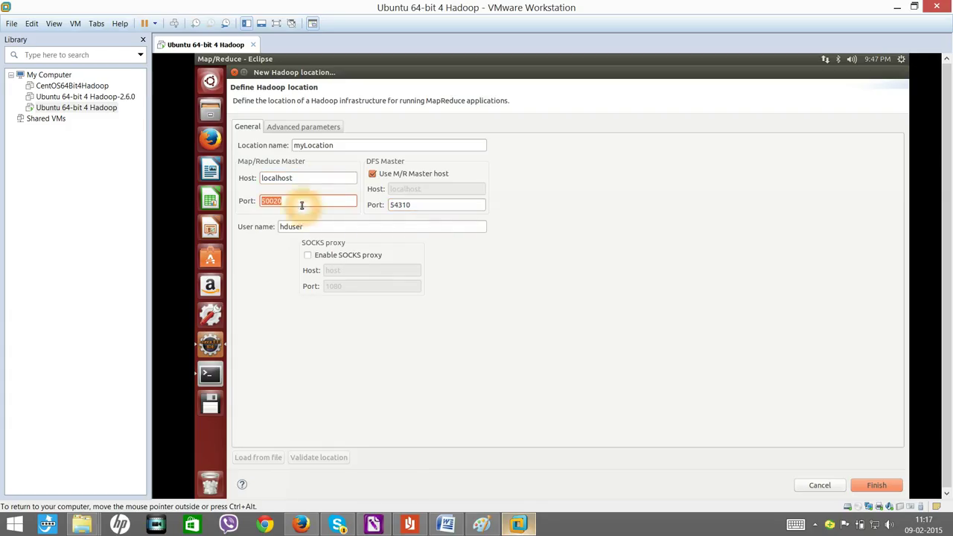
pyautogui.write('54311')
pyautogui.click(373, 231)
pyautogui.click(266, 211)
pyautogui.click(884, 487)
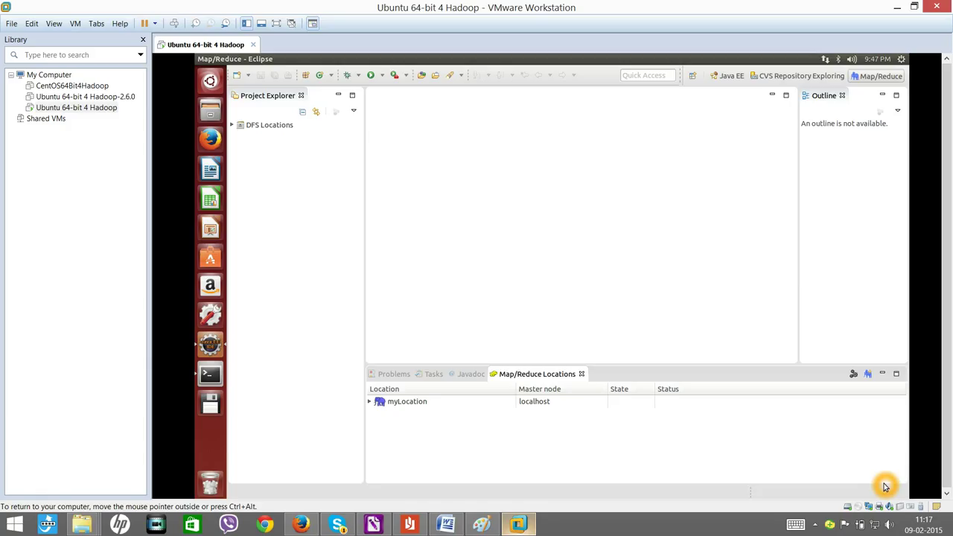
# Expand DFS Locations in the Project Explorer down to the contents of myLocation's root folder
pyautogui.click(646, 445)
pyautogui.click(426, 429)
pyautogui.click(419, 418)
pyautogui.click(329, 259)
pyautogui.click(251, 128)
pyautogui.click(231, 126)
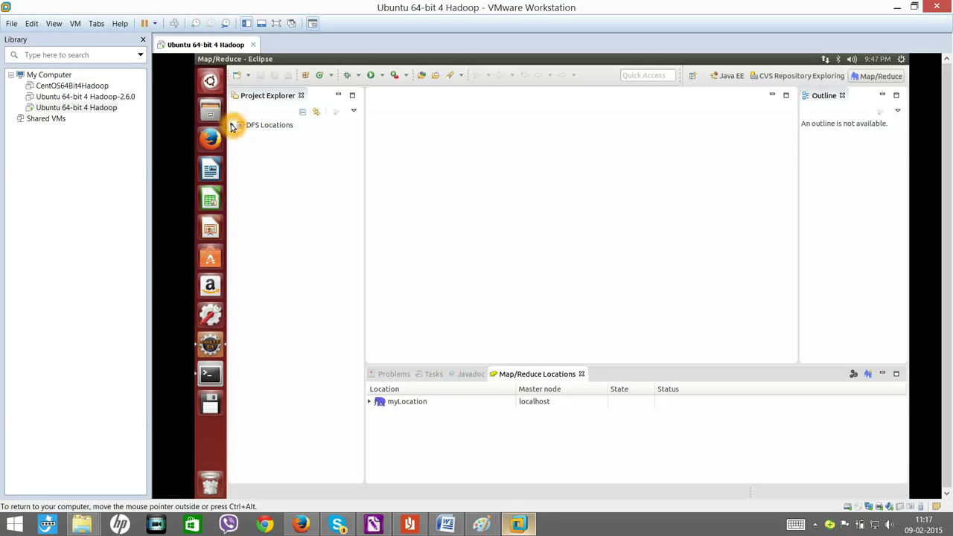
pyautogui.click(238, 139)
pyautogui.click(250, 153)
pyautogui.click(244, 149)
pyautogui.click(261, 152)
pyautogui.click(273, 167)
pyautogui.click(264, 149)
pyautogui.click(262, 149)
pyautogui.click(264, 149)
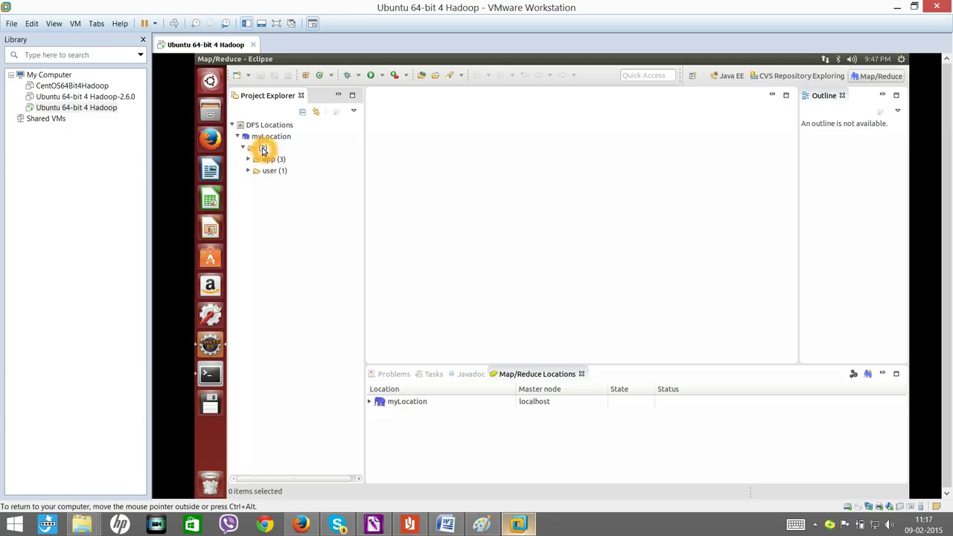
# Expand the user and hduser folders in the DFS tree and examine the files in hduser
pyautogui.click(274, 163)
pyautogui.click(269, 172)
pyautogui.click(250, 172)
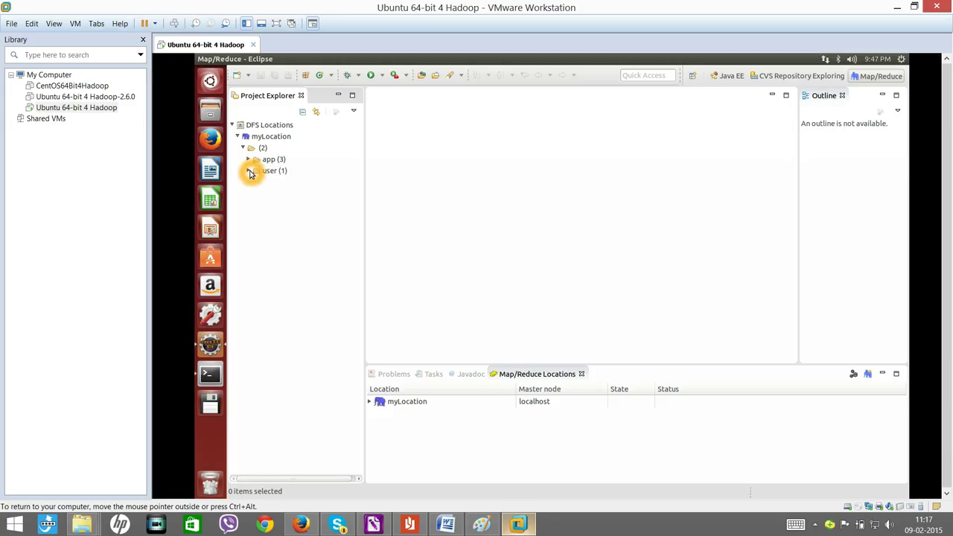
pyautogui.click(284, 187)
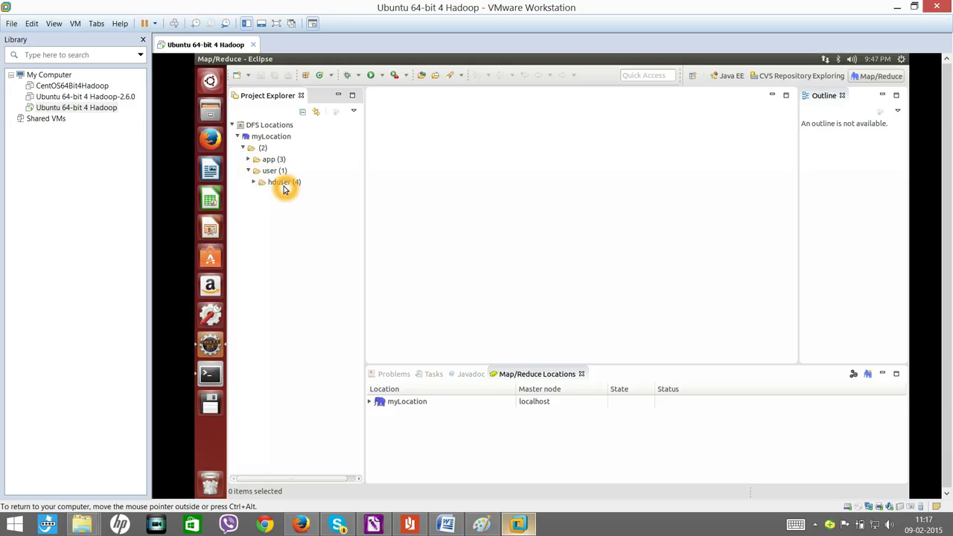
pyautogui.click(254, 183)
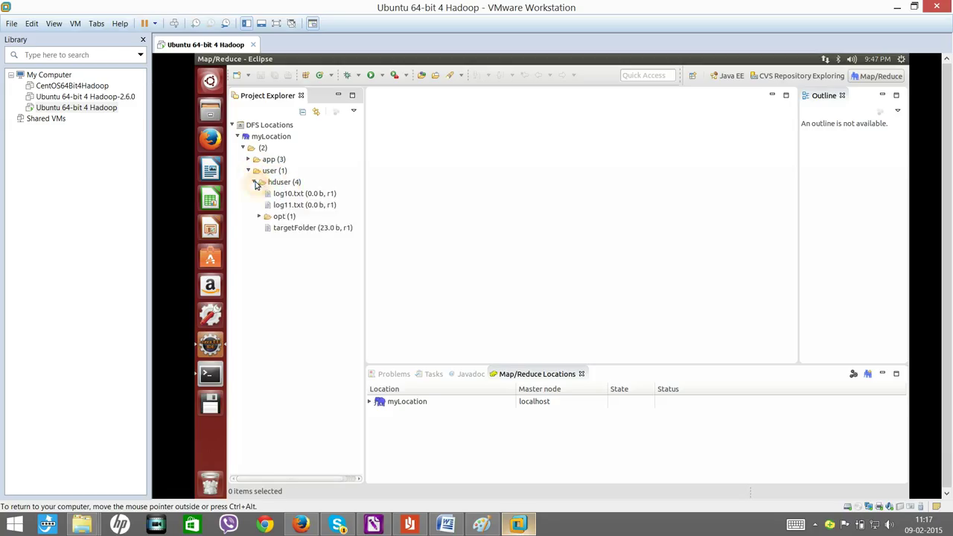
pyautogui.click(277, 227)
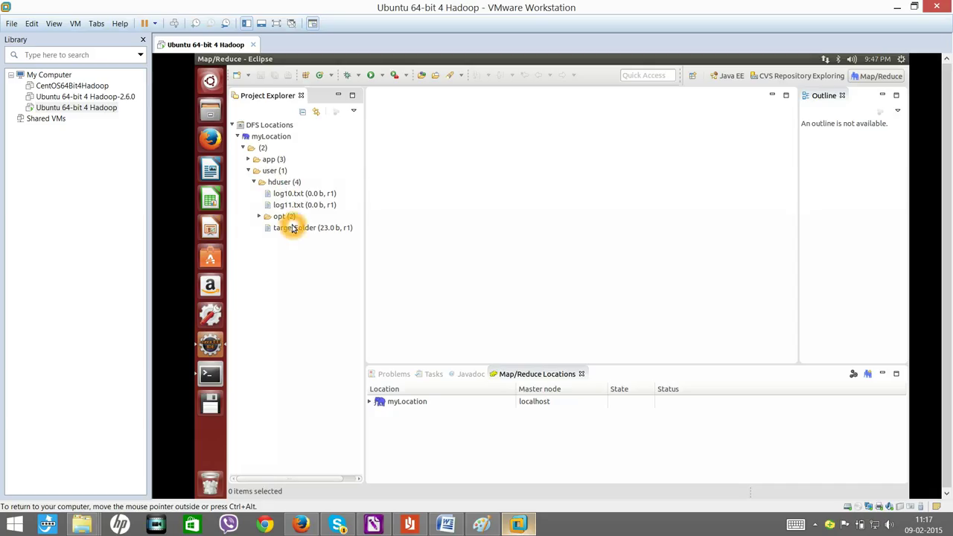
pyautogui.click(292, 194)
pyautogui.click(297, 197)
pyautogui.click(301, 215)
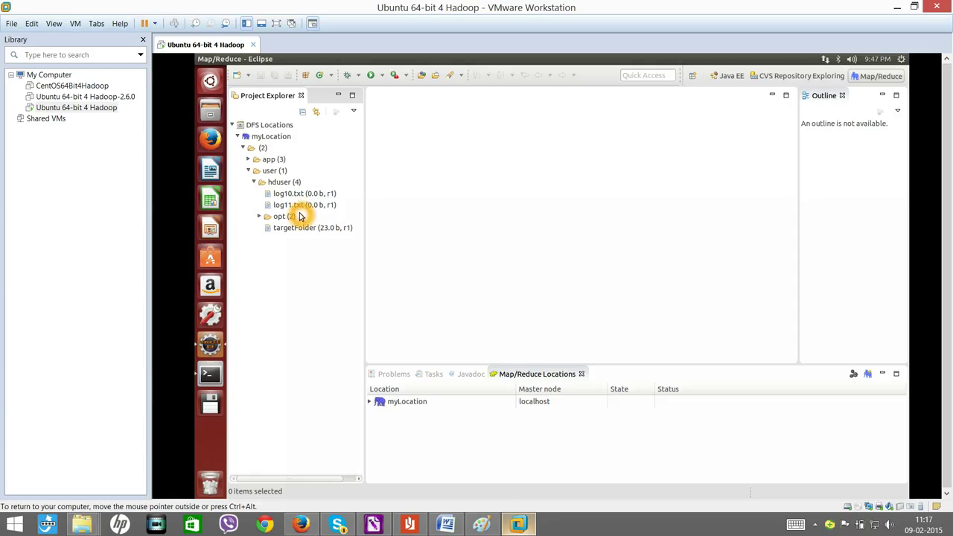
pyautogui.click(299, 211)
pyautogui.click(303, 196)
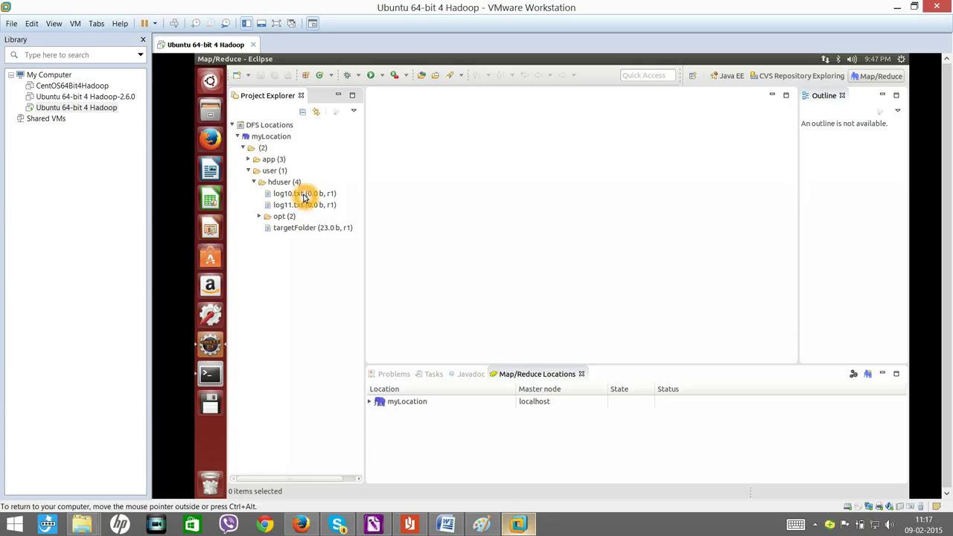
# Delete the file log10.txt from the hduser folder in the distributed file system
pyautogui.click(292, 183)
pyautogui.click(298, 194)
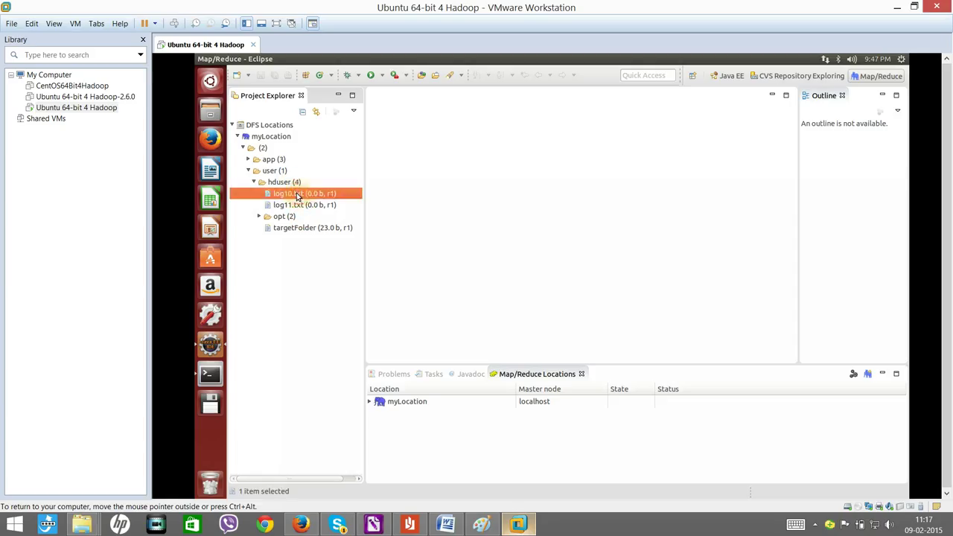
pyautogui.rightClick(298, 195)
pyautogui.click(332, 243)
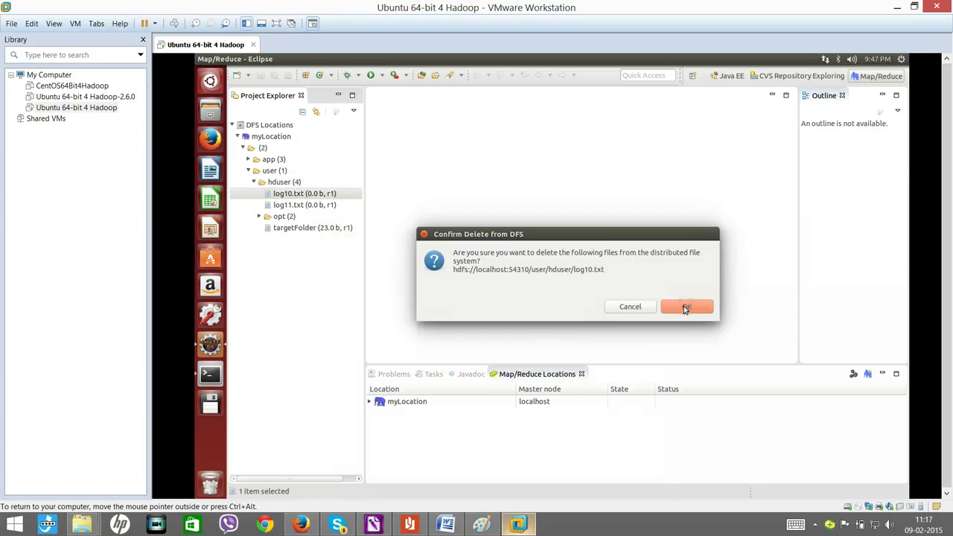
pyautogui.click(684, 306)
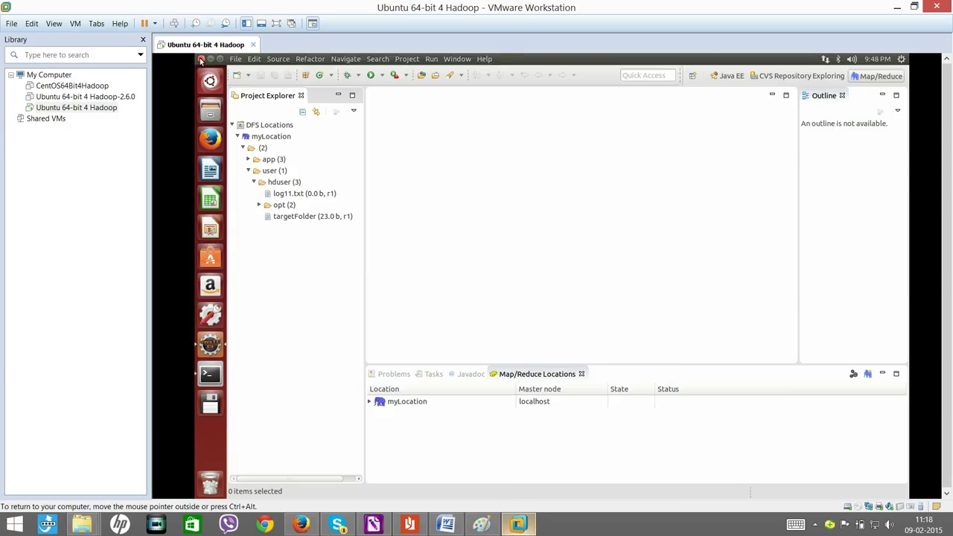
# Minimize Eclipse and the terminal without exiting them to reach the Ubuntu desktop
pyautogui.click(201, 59)
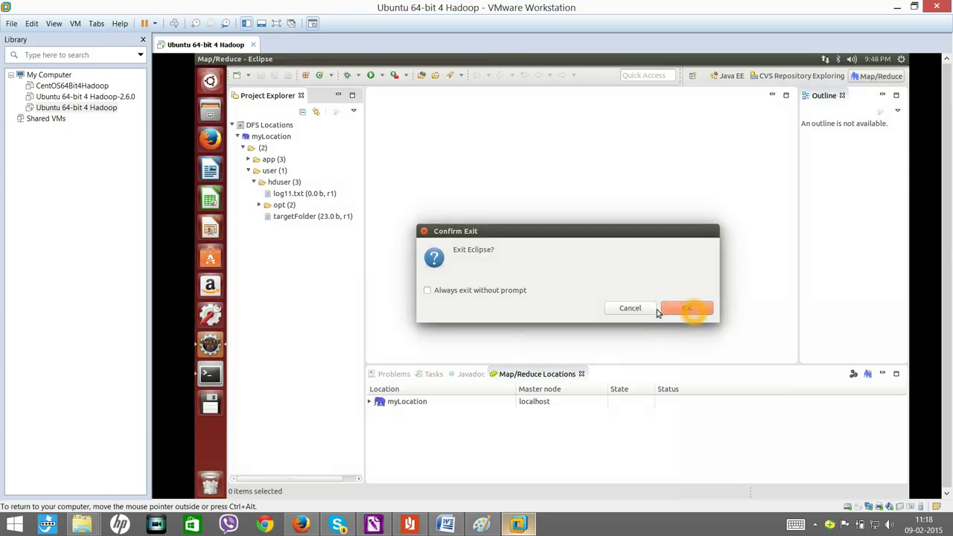
pyautogui.click(631, 309)
pyautogui.click(212, 60)
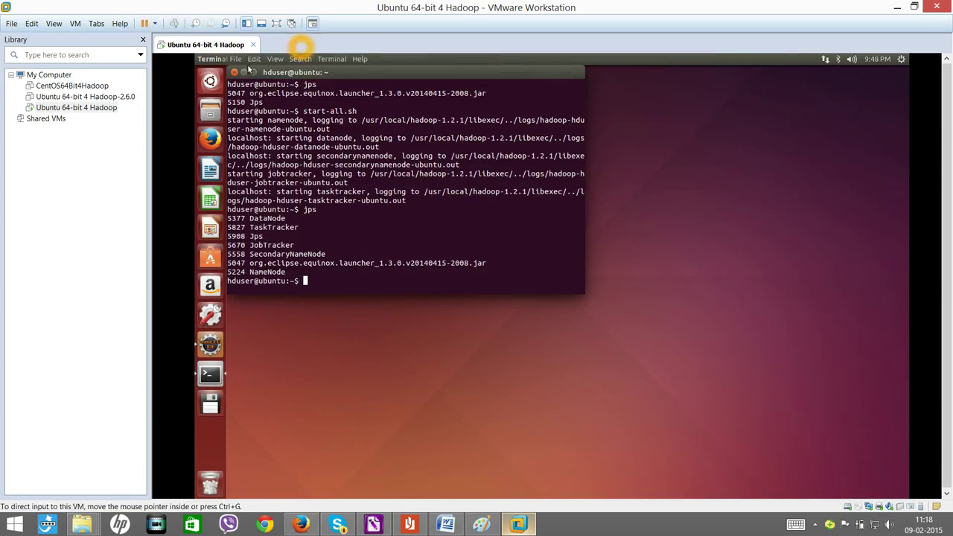
pyautogui.click(244, 72)
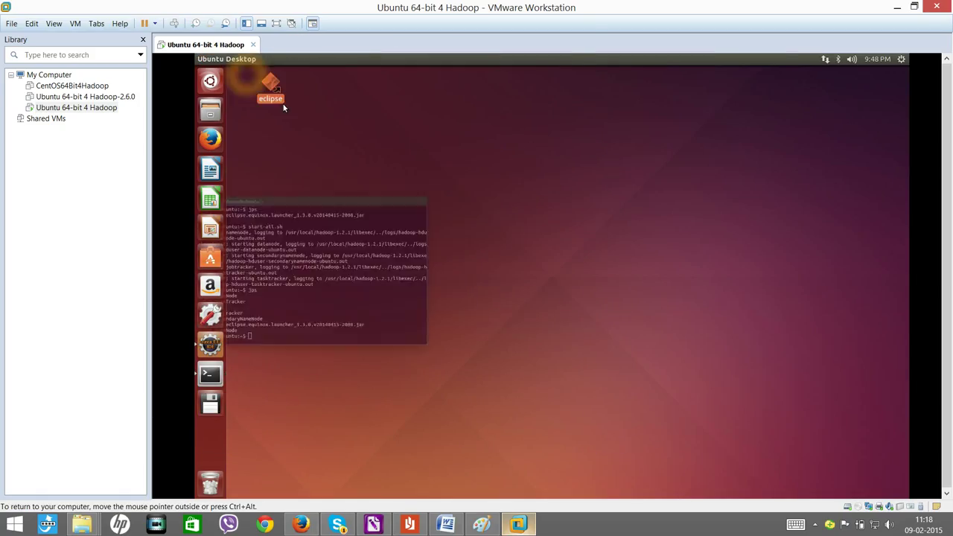
# Create an empty document named word.txt on the Ubuntu desktop
pyautogui.rightClick(370, 211)
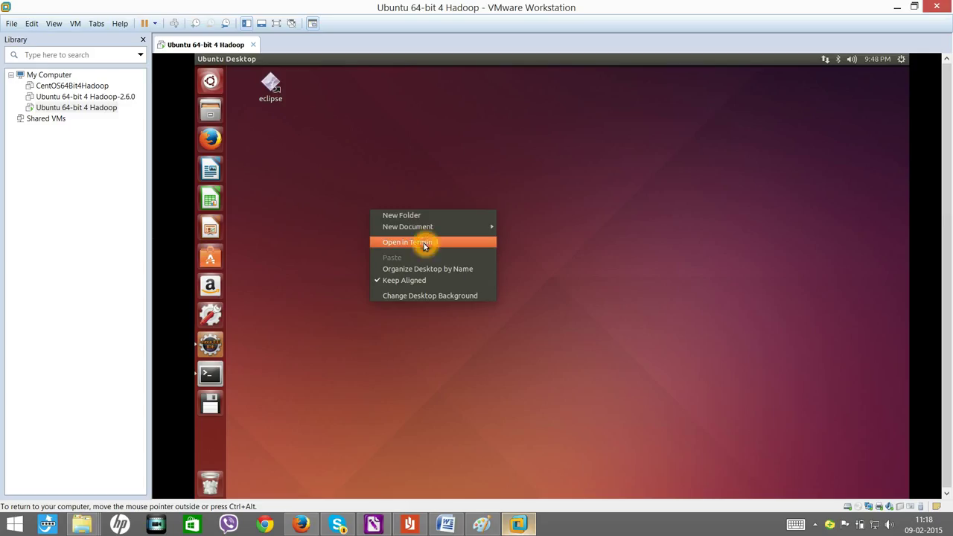
pyautogui.moveTo(447, 226)
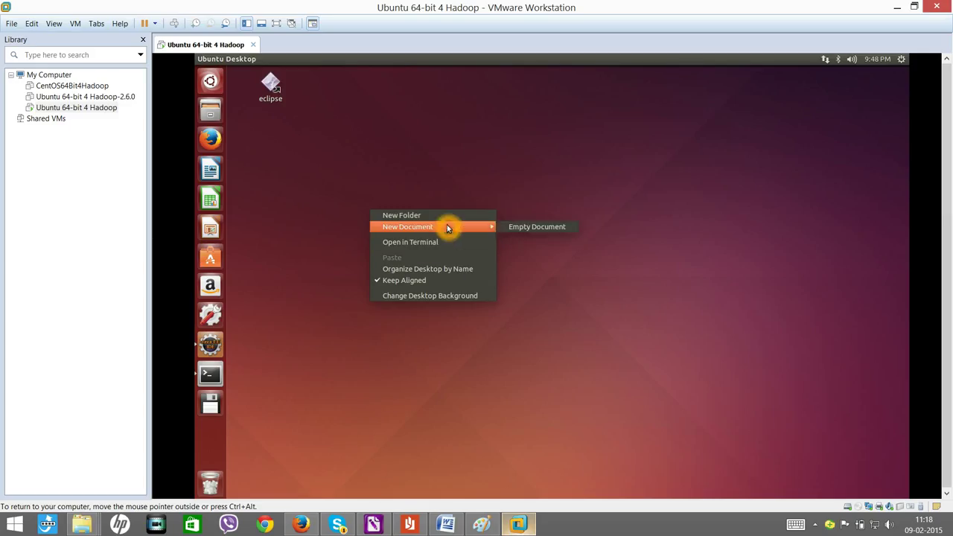
pyautogui.click(552, 227)
pyautogui.write('word.txt')
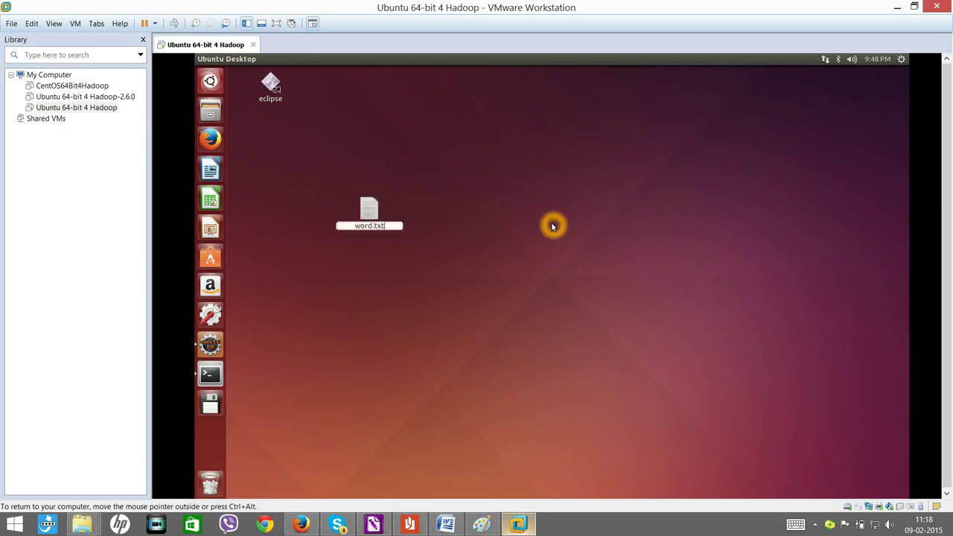
pyautogui.press('Return')
# Enter the words apple, apple, orange, ball, apple, apple, apple on separate lines in word.txt, save it and close the editor
pyautogui.doubleClick(370, 237)
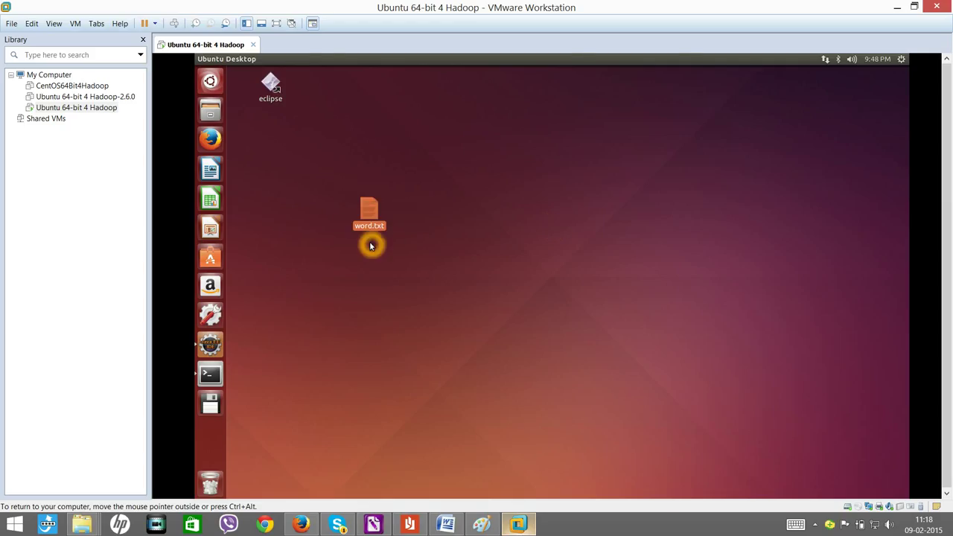
pyautogui.click(684, 132)
pyautogui.write('apple apple')
pyautogui.press('Return')
pyautogui.write('orange')
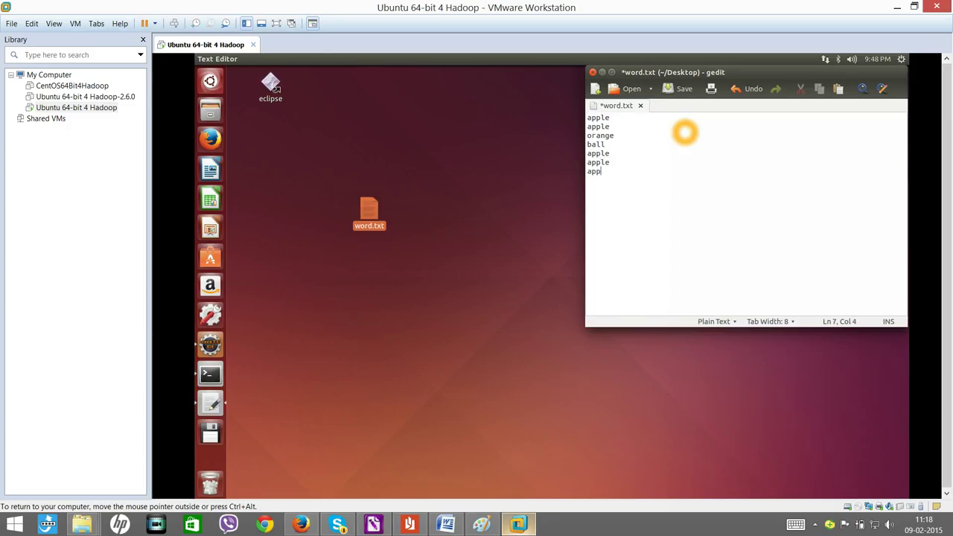
pyautogui.hotkey('ctrl', 's')
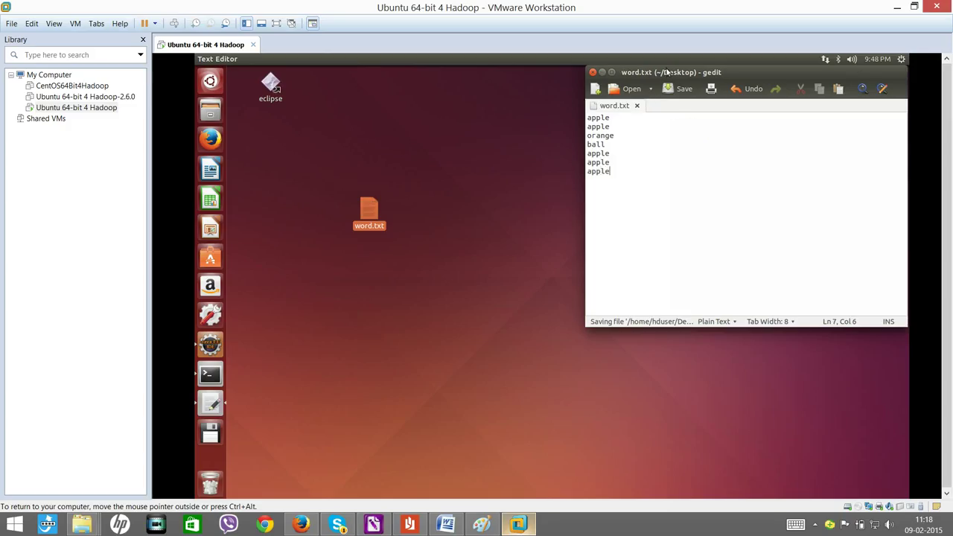
pyautogui.click(592, 73)
pyautogui.click(381, 235)
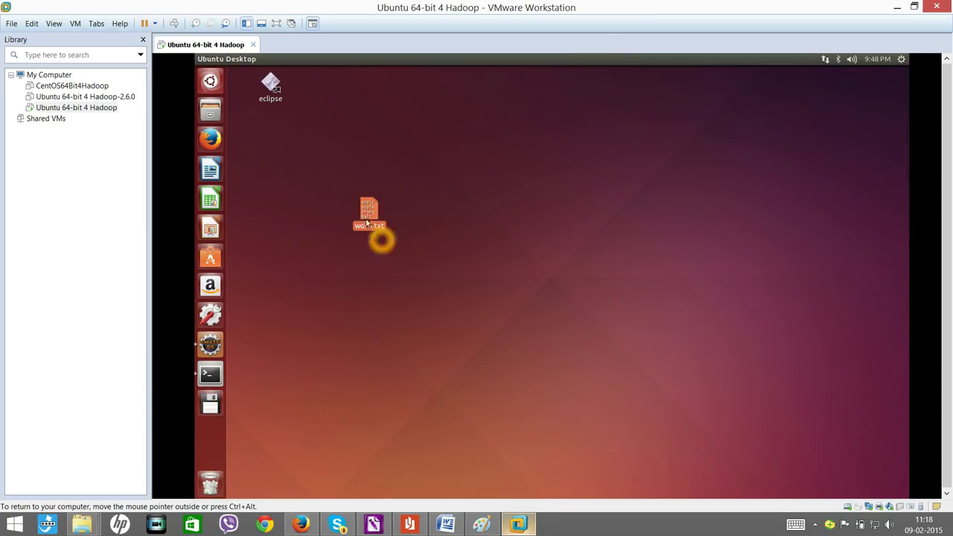
pyautogui.click(367, 220)
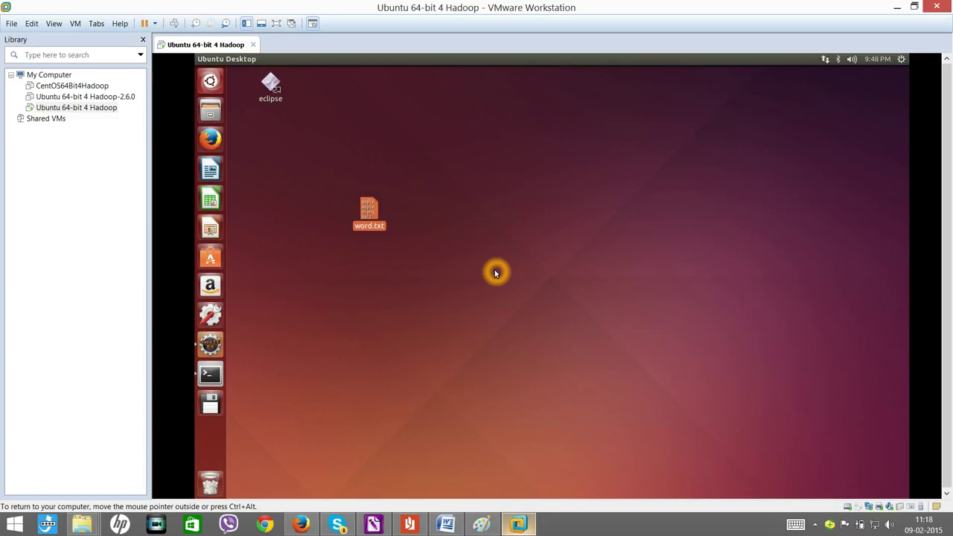
# Return to Eclipse and create a subfolder named data inside the hduser folder of the distributed file system
pyautogui.click(213, 343)
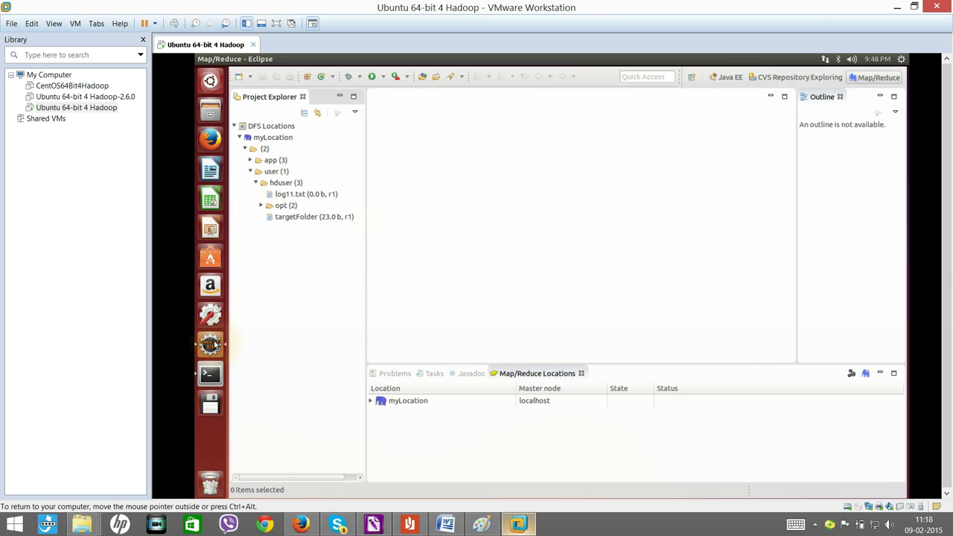
pyautogui.click(283, 189)
pyautogui.rightClick(283, 189)
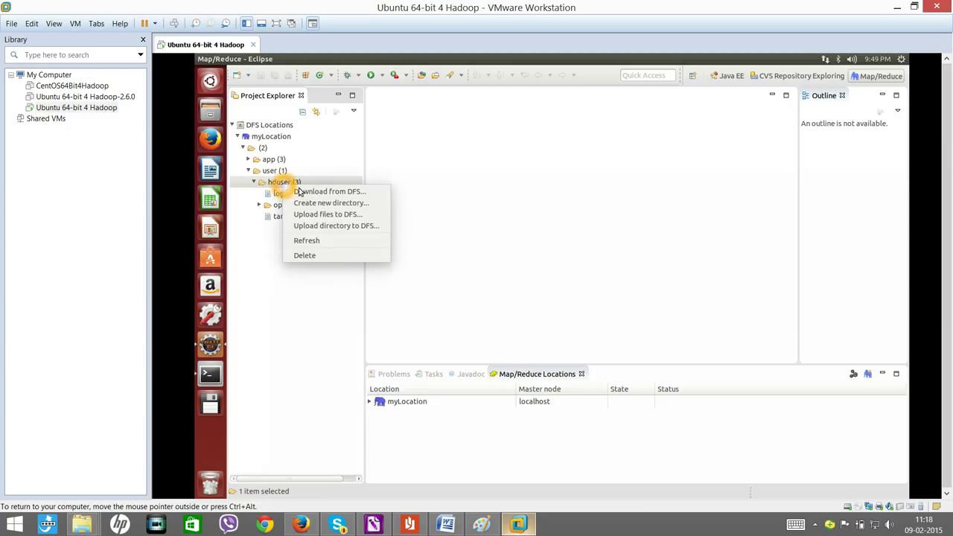
pyautogui.click(332, 203)
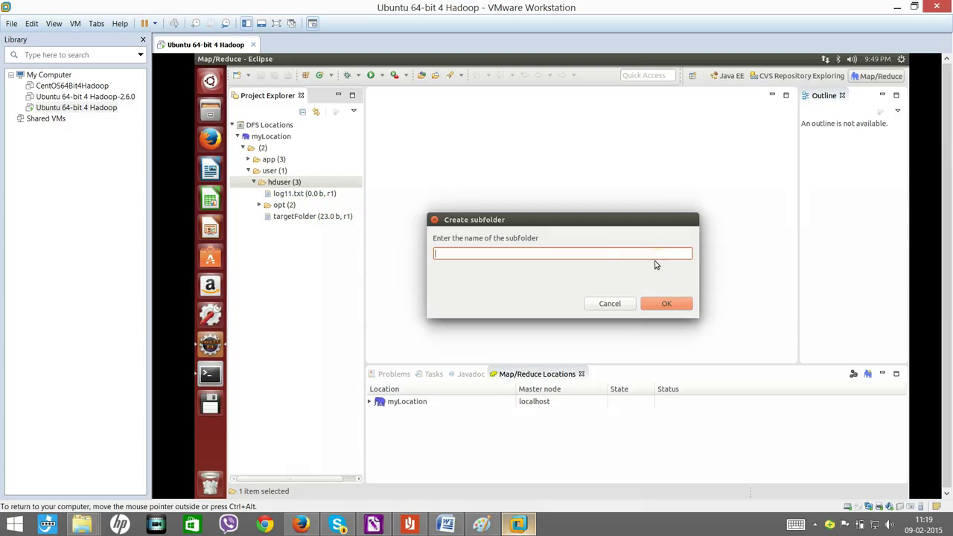
pyautogui.click(656, 264)
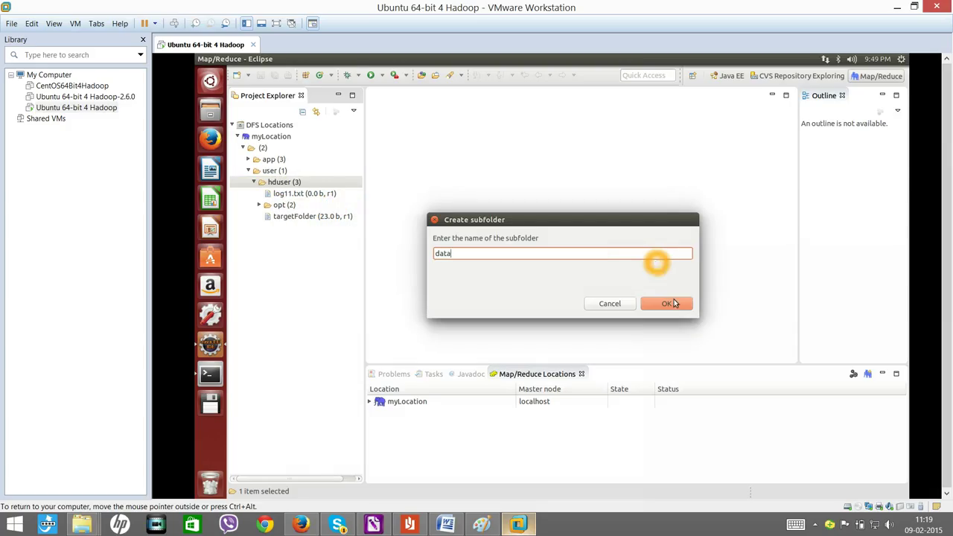
pyautogui.click(673, 304)
pyautogui.click(403, 237)
pyautogui.click(293, 185)
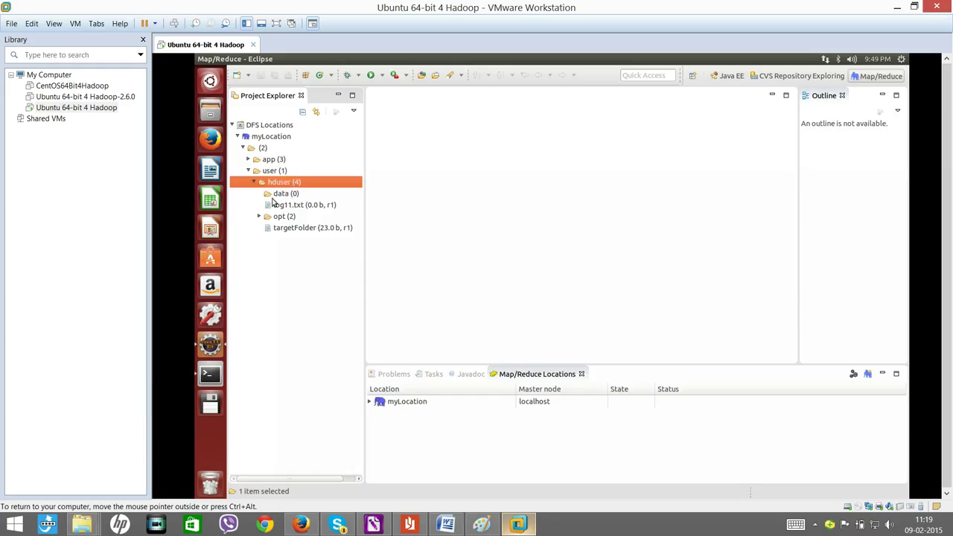
# Upload word.txt from the Ubuntu desktop to the data folder in the distributed file system and expand that folder
pyautogui.click(284, 194)
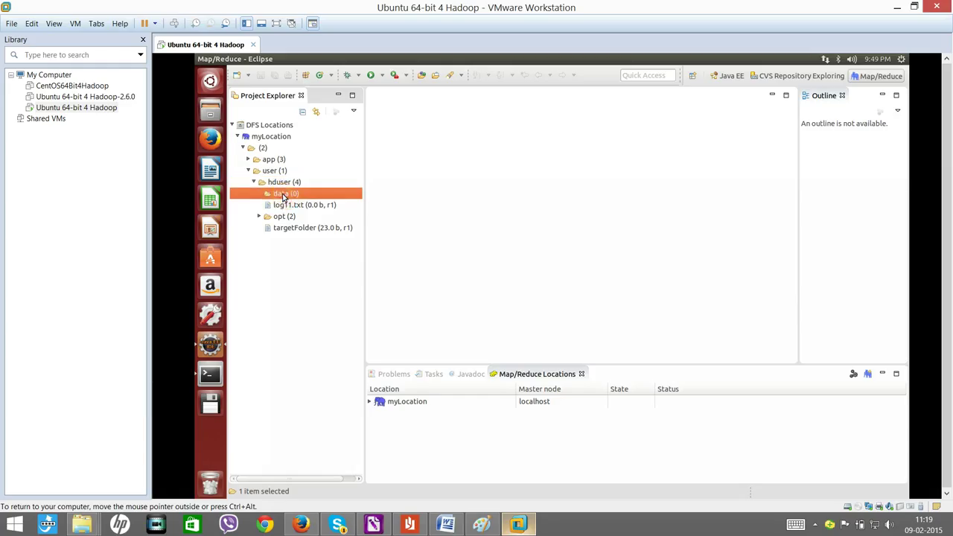
pyautogui.rightClick(284, 195)
pyautogui.click(319, 225)
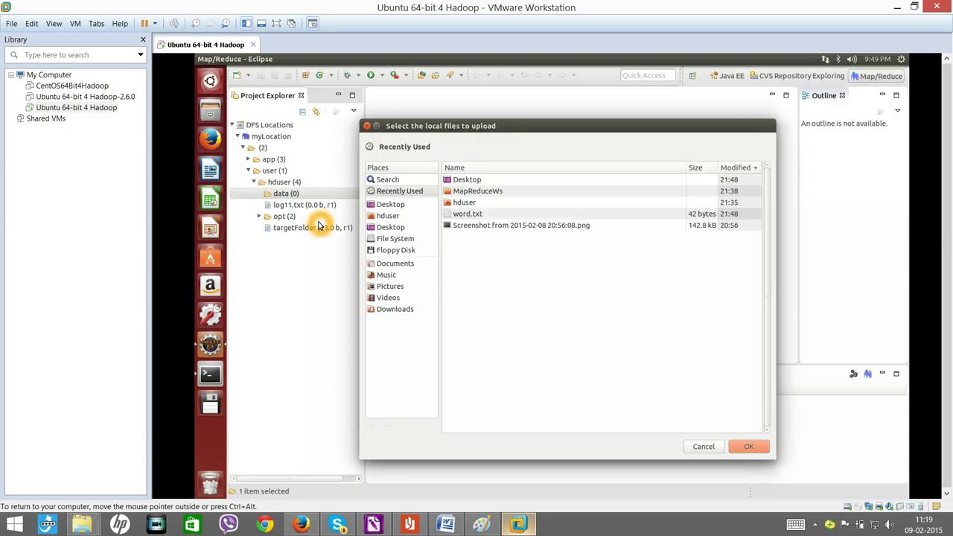
pyautogui.click(395, 204)
pyautogui.doubleClick(470, 191)
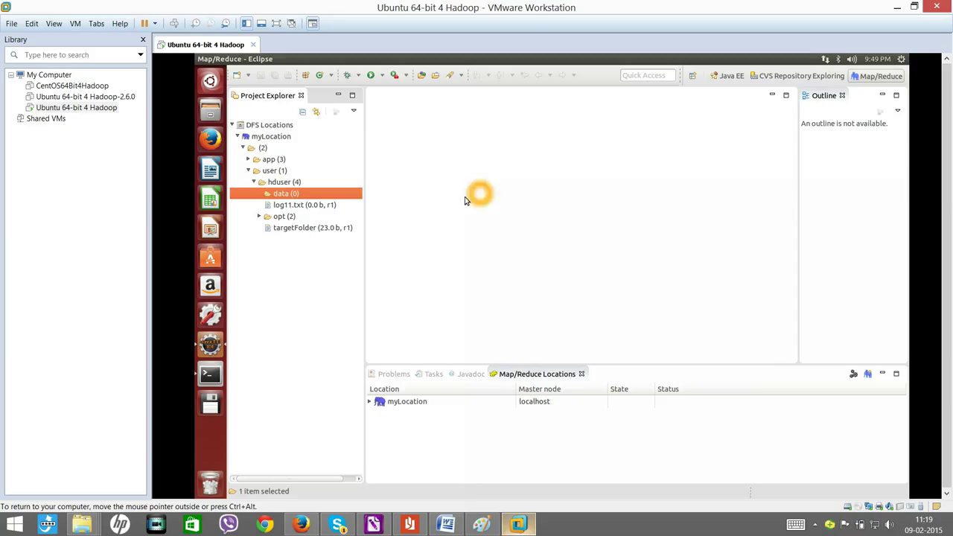
pyautogui.click(277, 195)
pyautogui.click(259, 194)
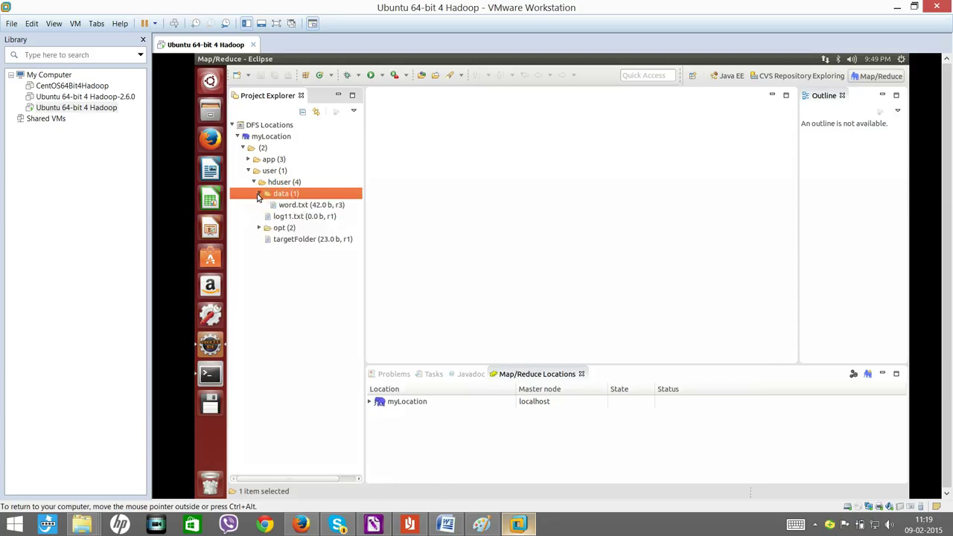
pyautogui.click(301, 209)
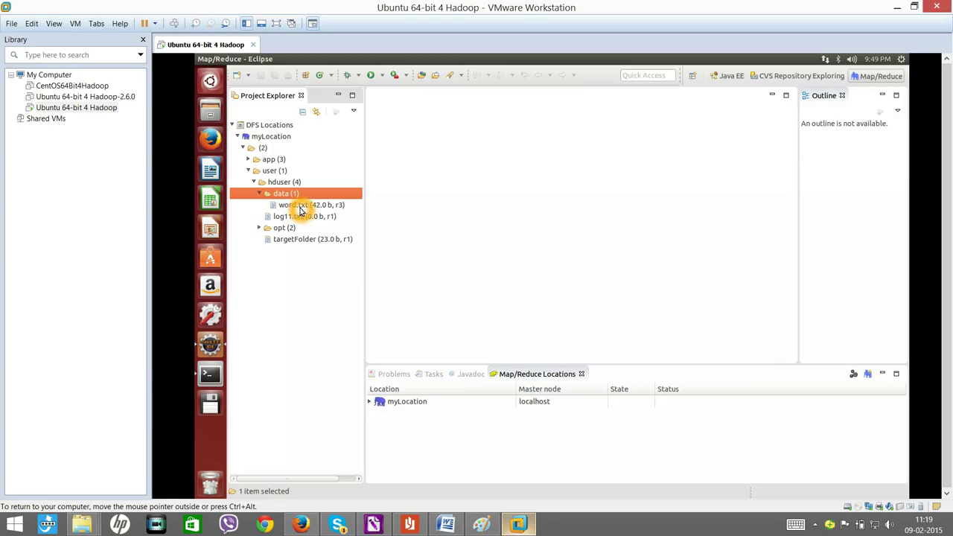
pyautogui.click(391, 331)
# Open a new terminal window over Eclipse and list the HDFS home directory with hadoop fs -ls
pyautogui.hotkey('ctrl', 'alt', 't')
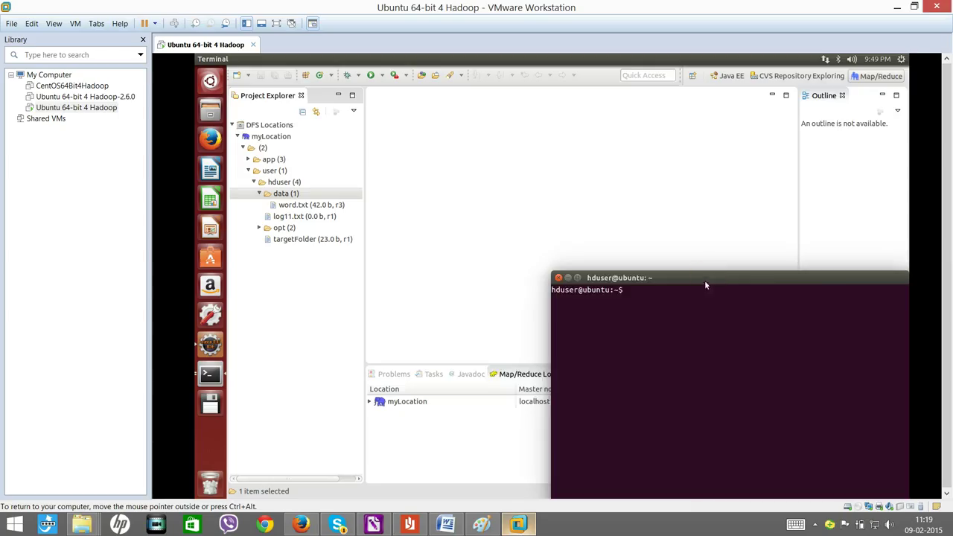
pyautogui.moveTo(705, 283); pyautogui.dragTo(580, 153)
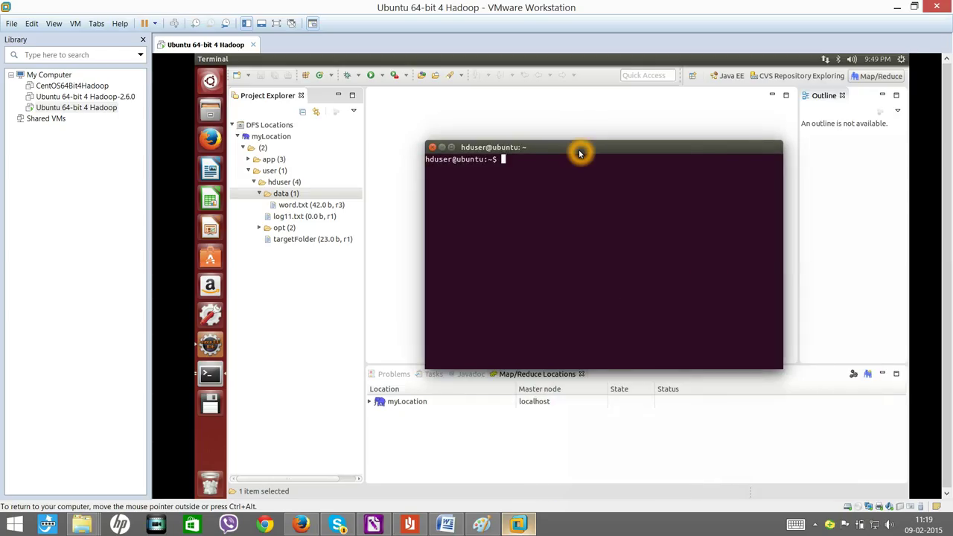
pyautogui.write('hadoop fs -ls')
pyautogui.press('Return')
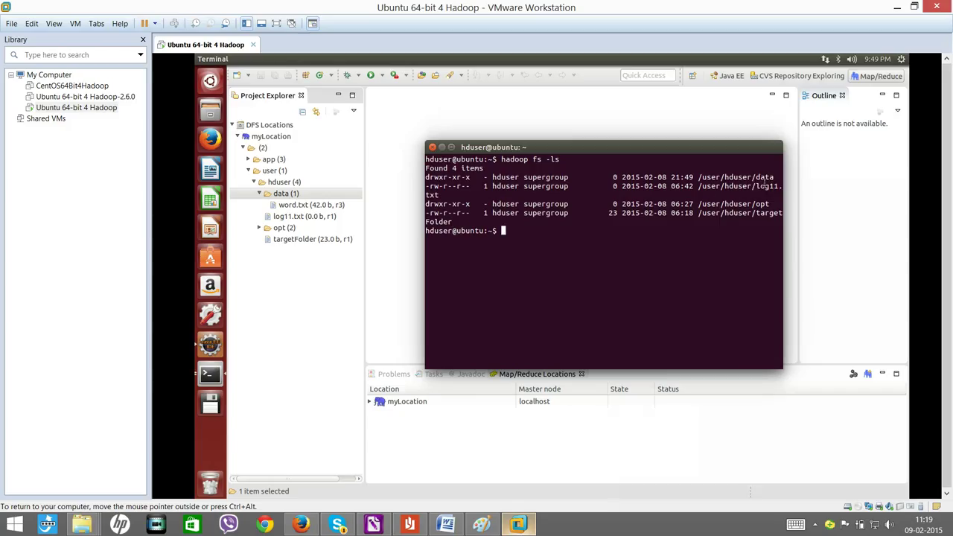
# List the contents of the HDFS data folder with hadoop fs -ls data and compare them with the Eclipse tree
pyautogui.write('hadoop f')
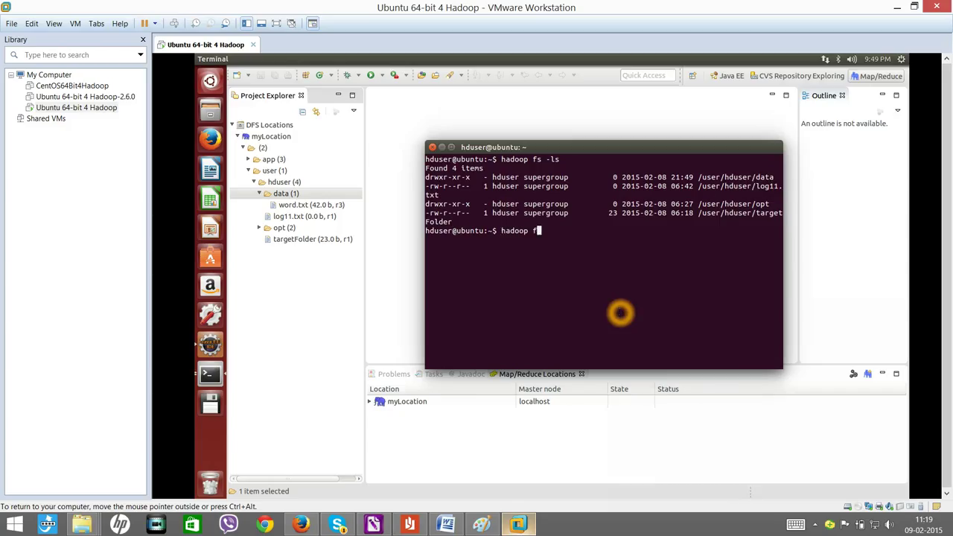
pyautogui.write('s -ls data')
pyautogui.press('Return')
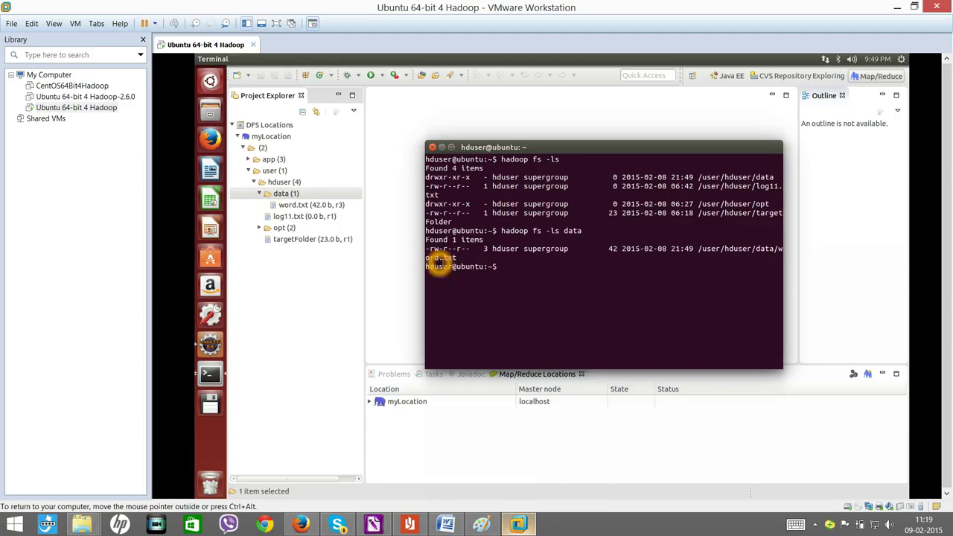
pyautogui.click(261, 196)
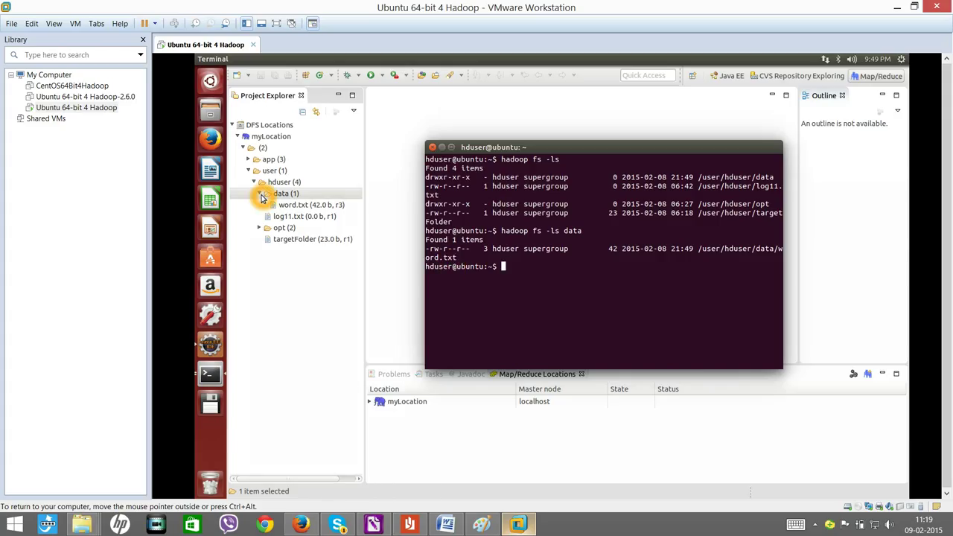